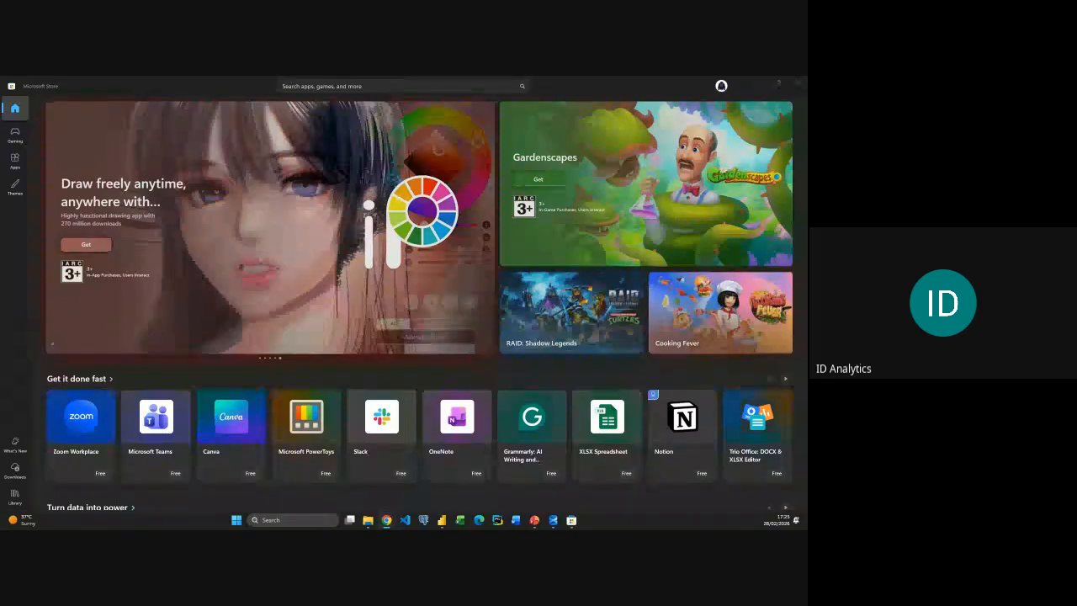
drag(1, 110, 271, 177)
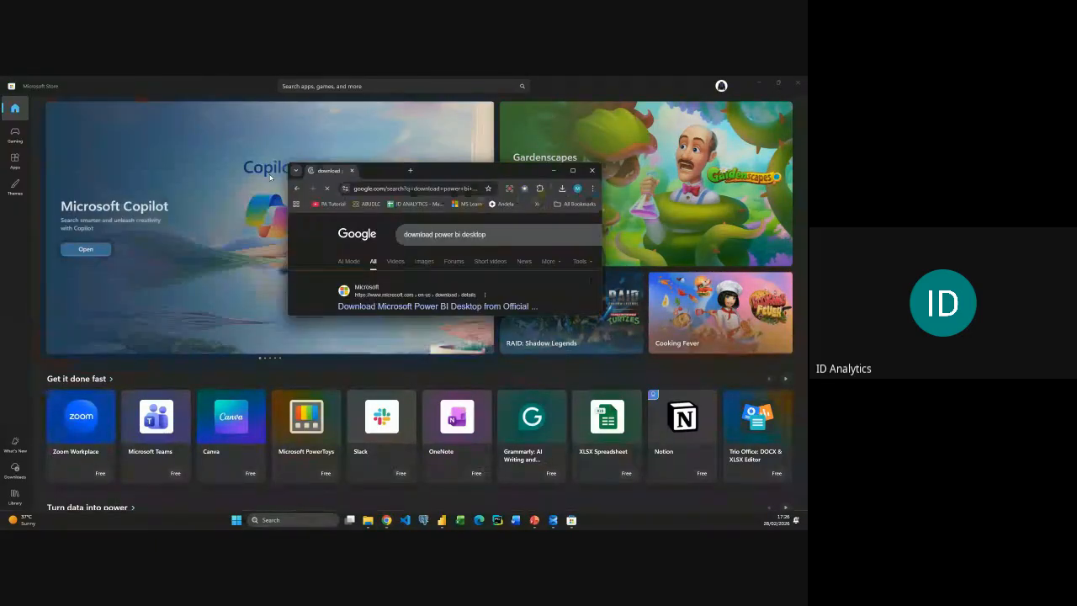
click(572, 171)
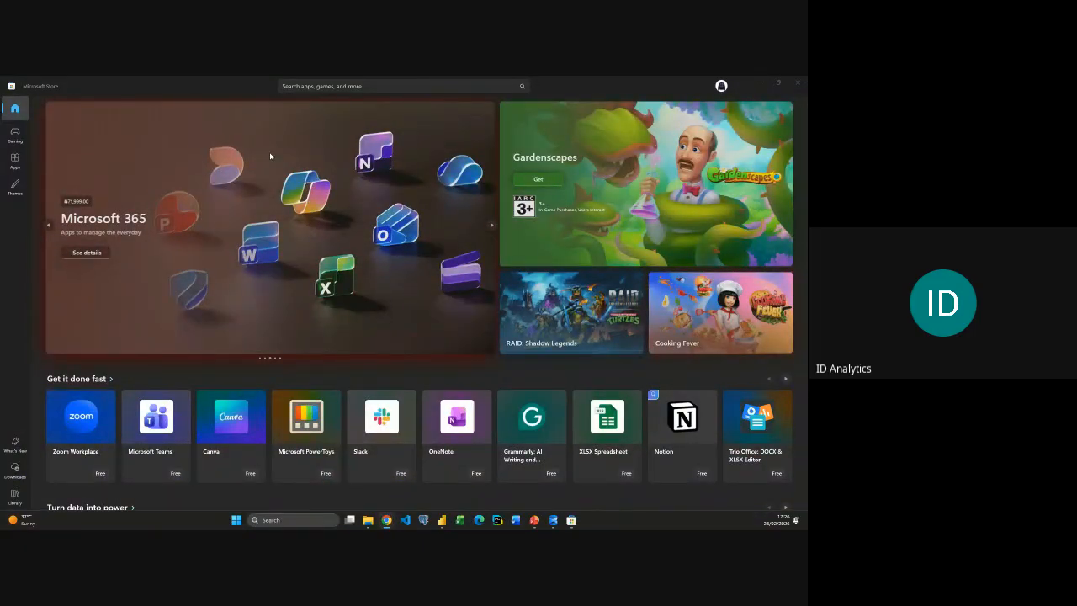
Search the Microsoft Store for "power bi desktop" and launch Power BI Desktop from its product page
click(323, 86)
text(powe)
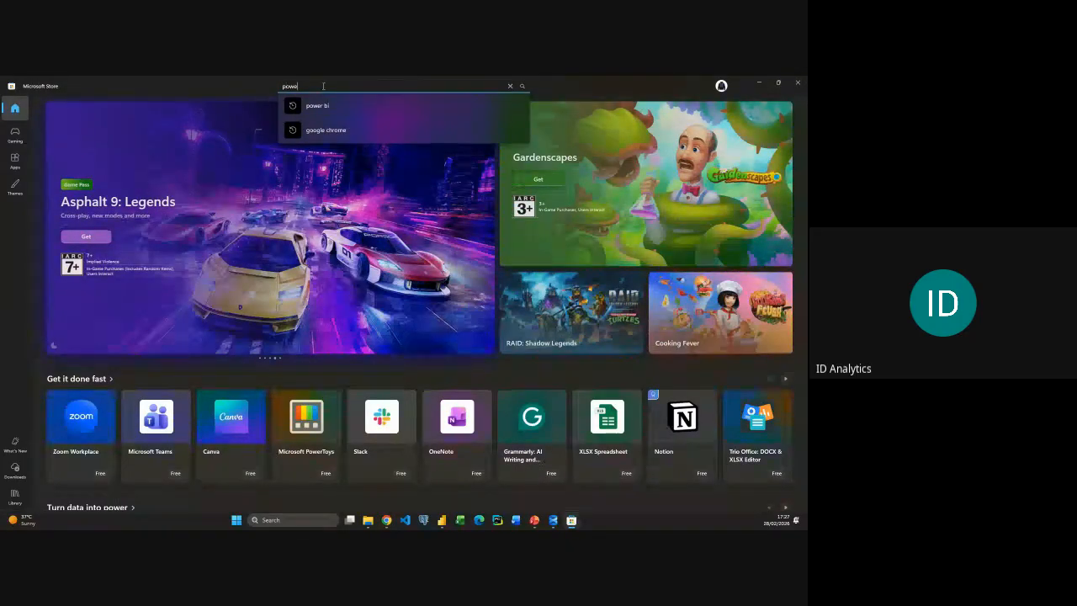
text(r bi desktop)
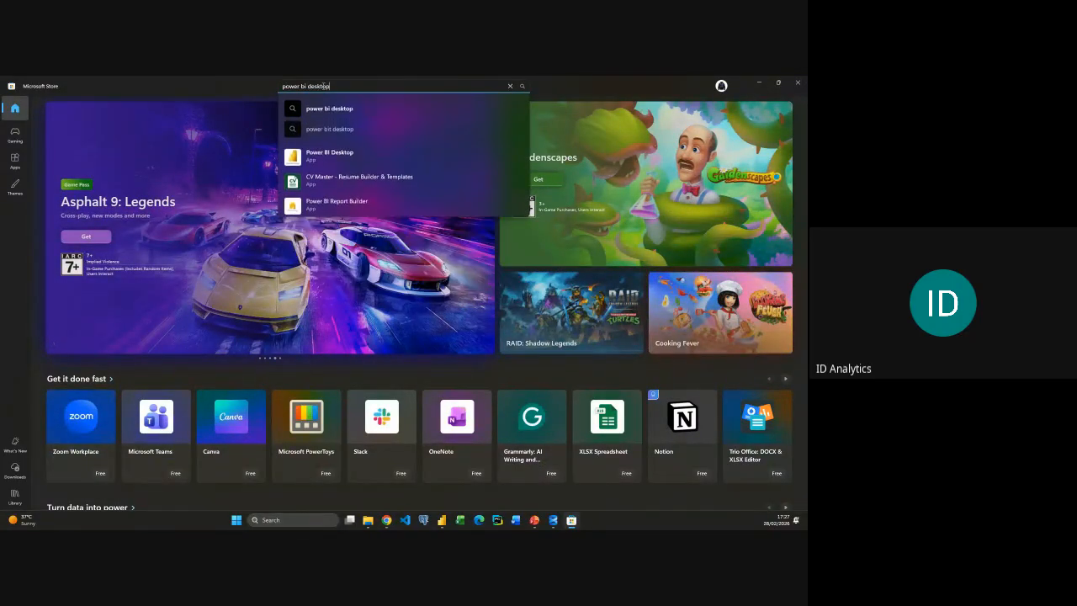
key(Return)
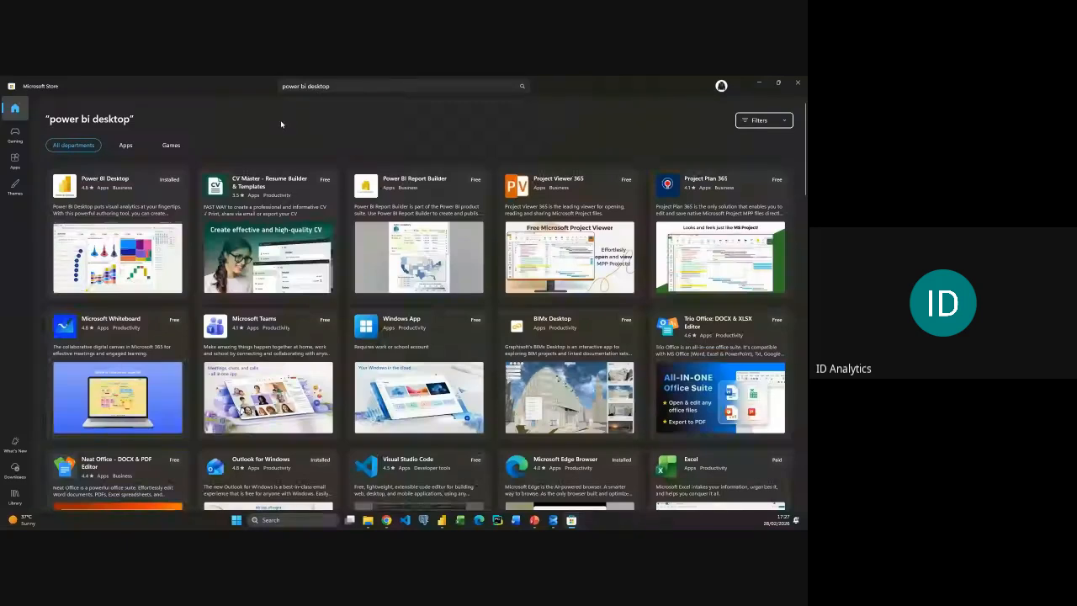
mouse_move(420, 187)
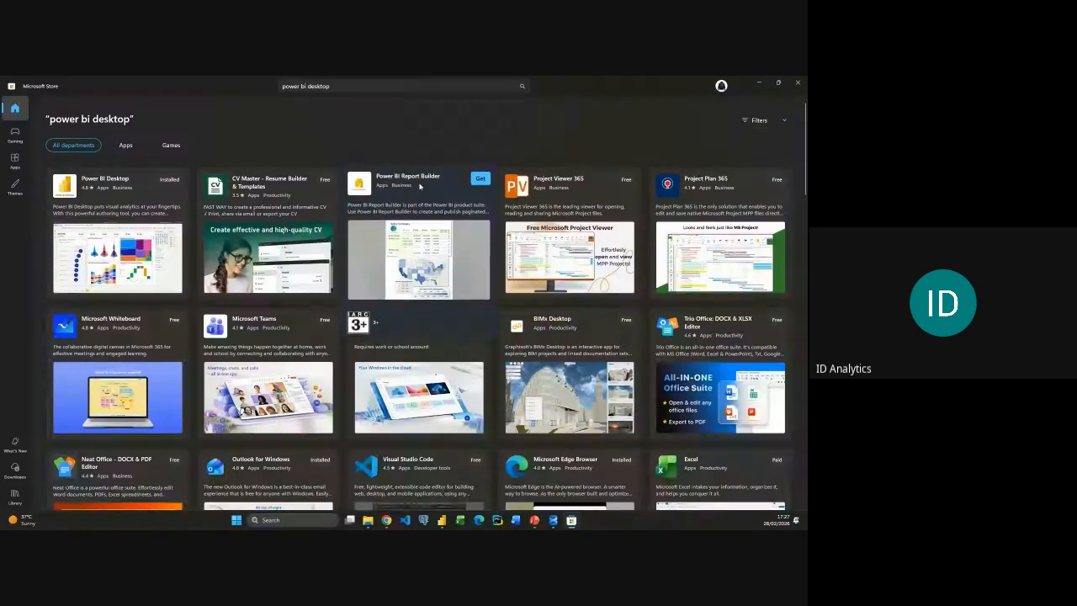
click(133, 190)
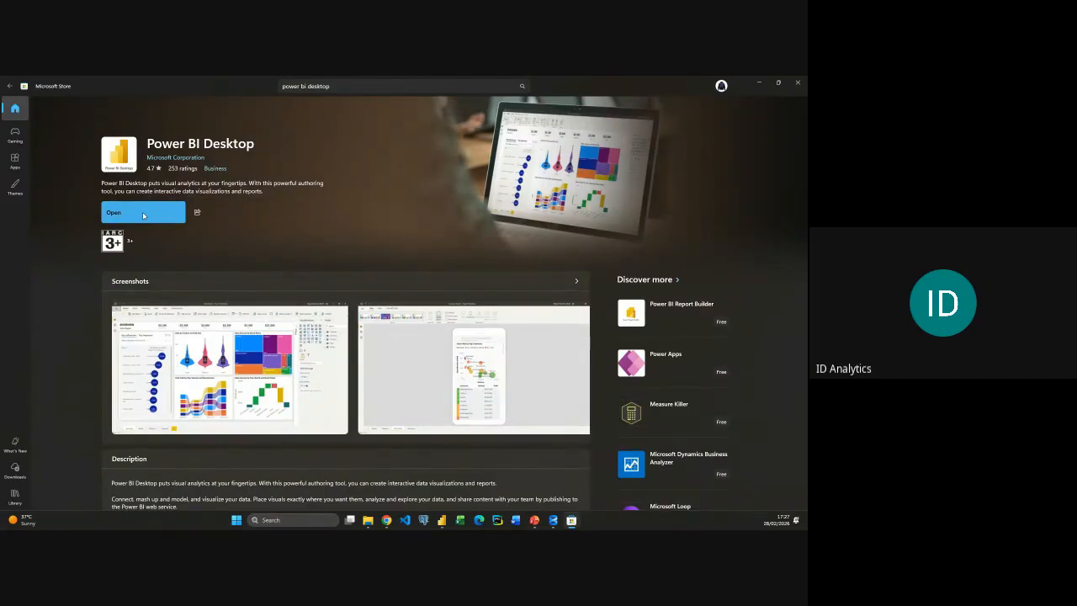
click(124, 218)
click(178, 216)
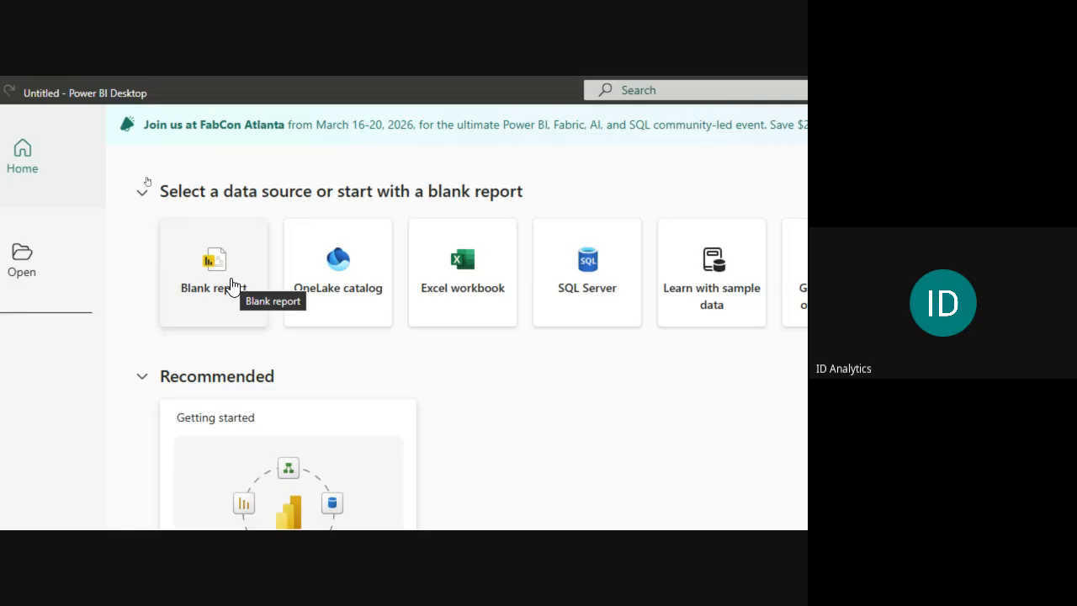
Start a blank report and dismiss the auto recovery notice, choosing to remove the recovered files
click(233, 286)
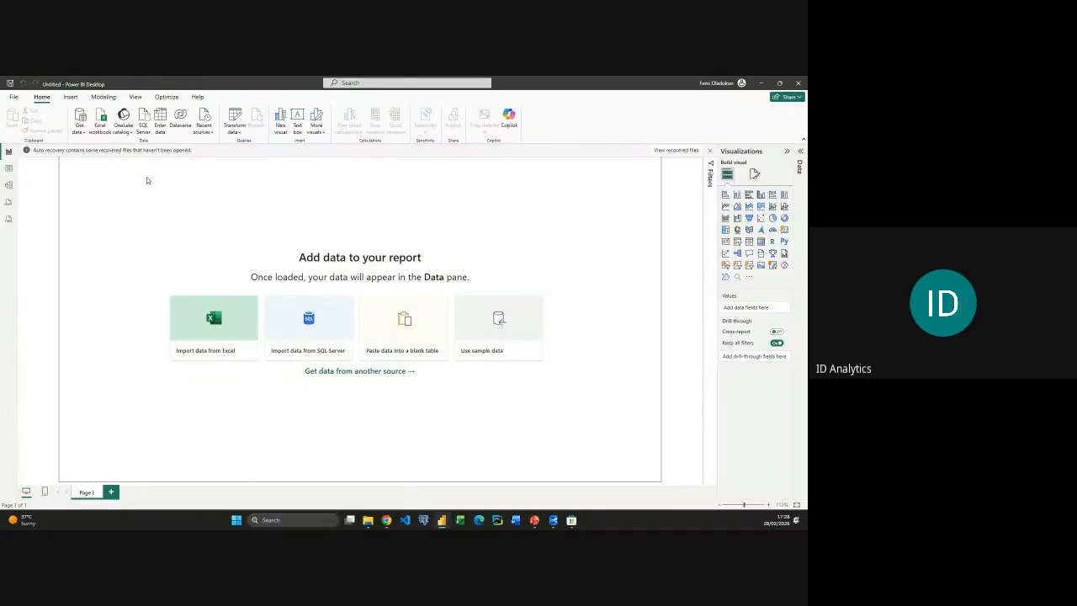
click(708, 150)
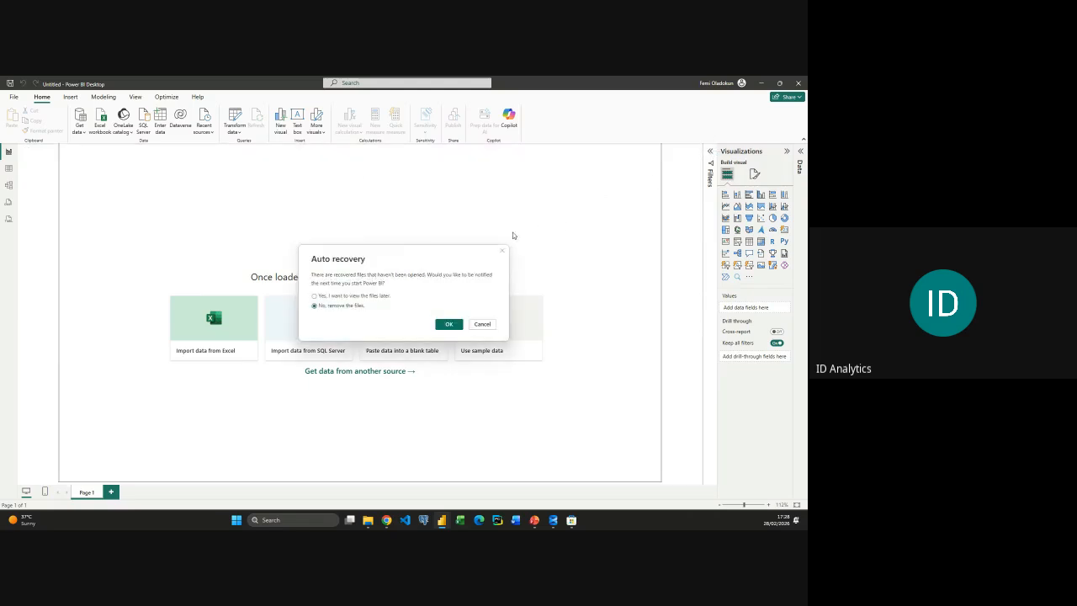
click(448, 324)
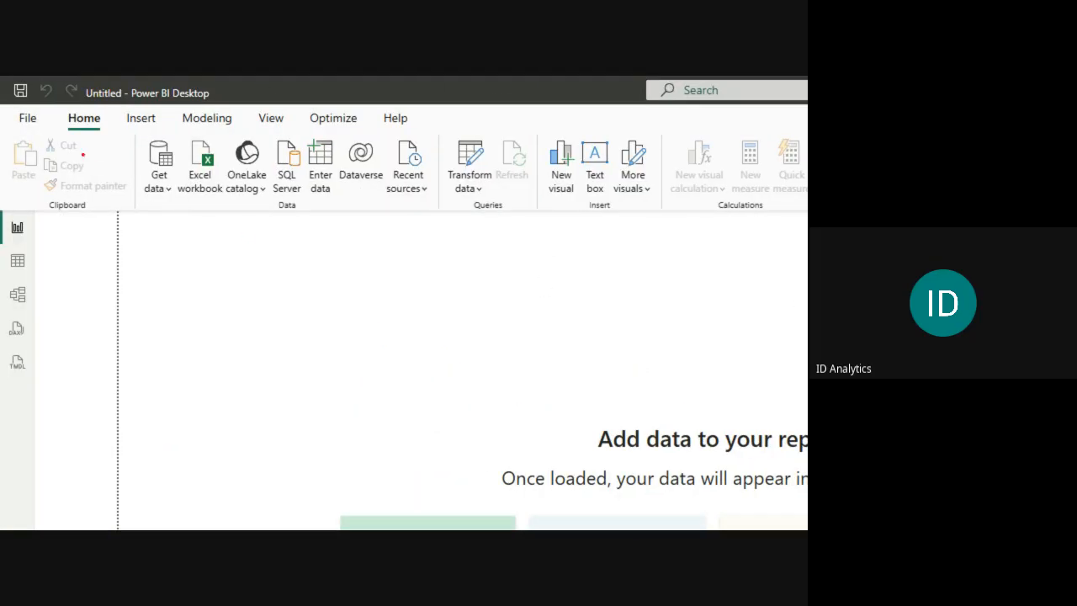
mouse_move(4, 110)
mouse_down()
mouse_move(269, 211)
mouse_move(596, 227)
mouse_move(805, 213)
mouse_up()
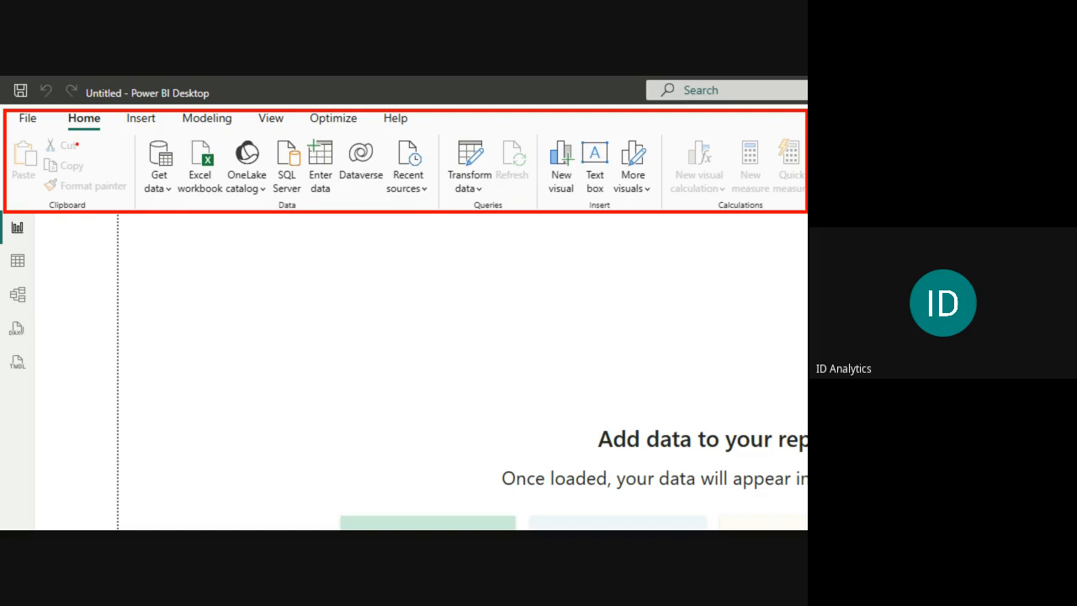
drag(67, 127, 99, 126)
drag(128, 127, 288, 120)
drag(311, 127, 448, 115)
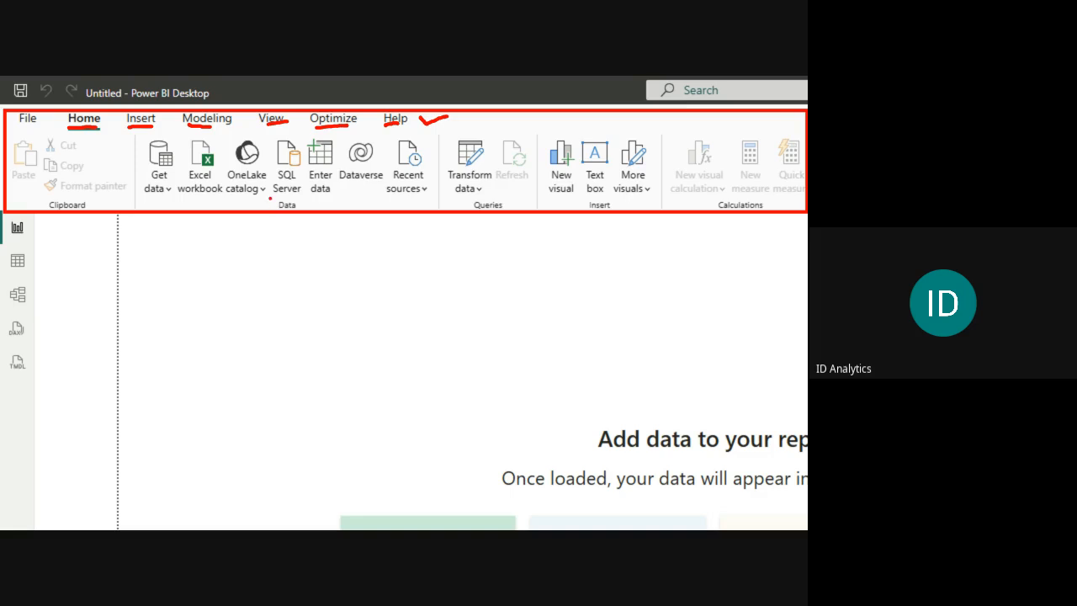
drag(270, 199, 304, 210)
drag(45, 200, 96, 215)
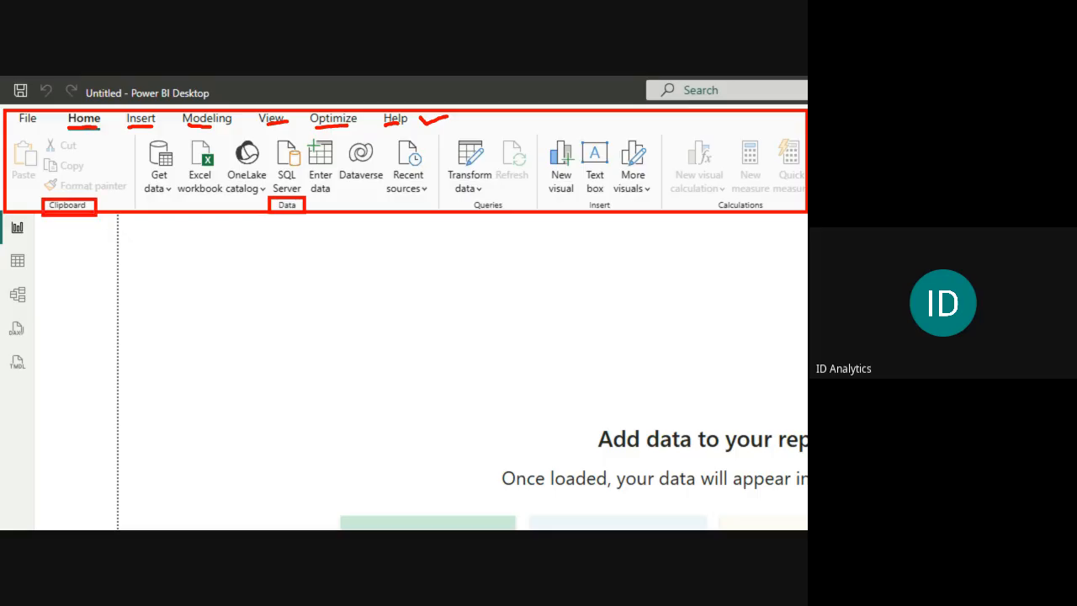
drag(137, 134, 137, 211)
drag(436, 136, 435, 214)
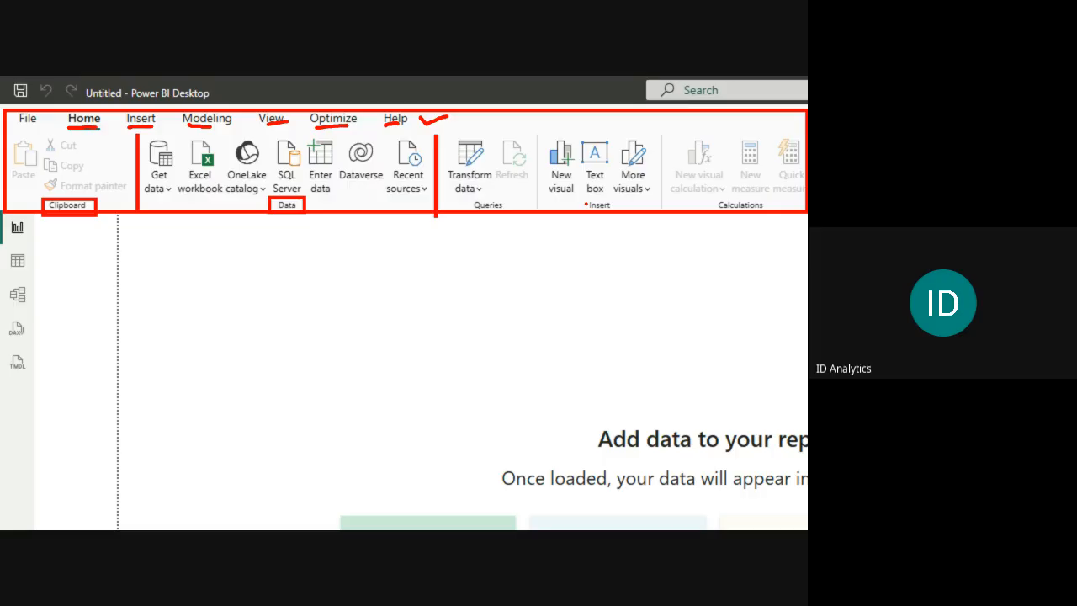
key(Escape)
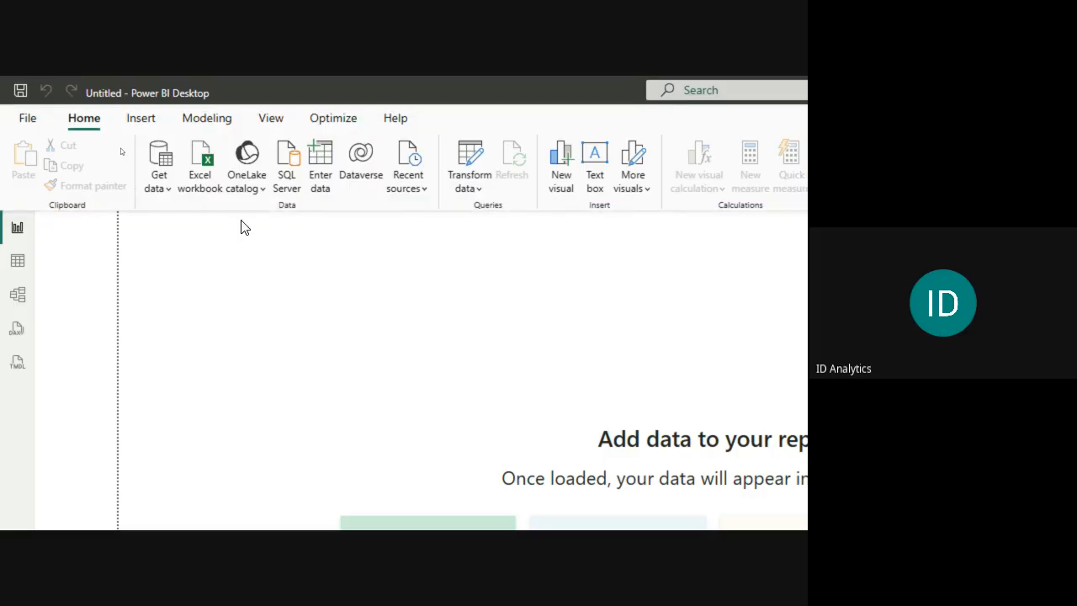
key(ctrl+2)
mouse_move(0, 211)
mouse_down()
mouse_move(33, 363)
mouse_move(2, 362)
mouse_move(1, 374)
mouse_up()
drag(26, 225, 48, 216)
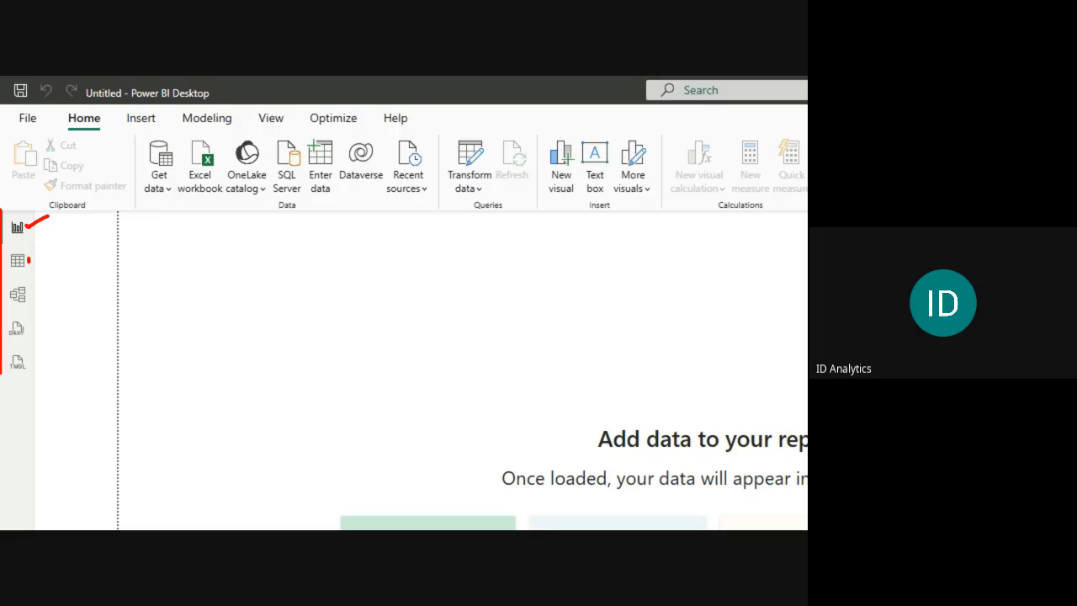
drag(28, 261, 54, 258)
drag(31, 295, 62, 278)
drag(28, 331, 53, 322)
drag(30, 364, 54, 358)
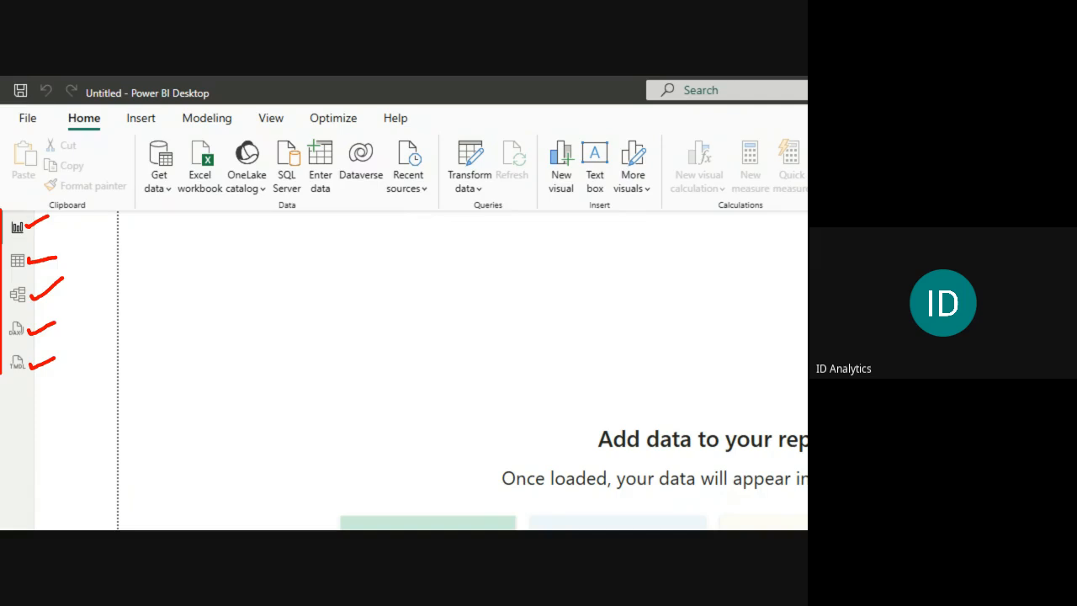
key(Escape)
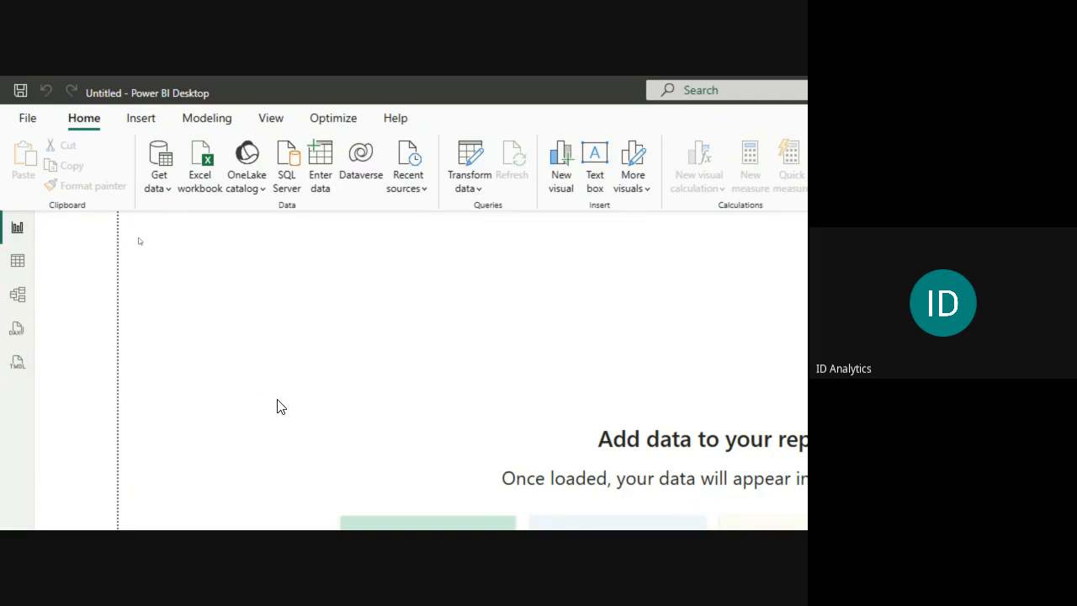
key(ctrl+2)
key(Escape)
key(ctrl+4)
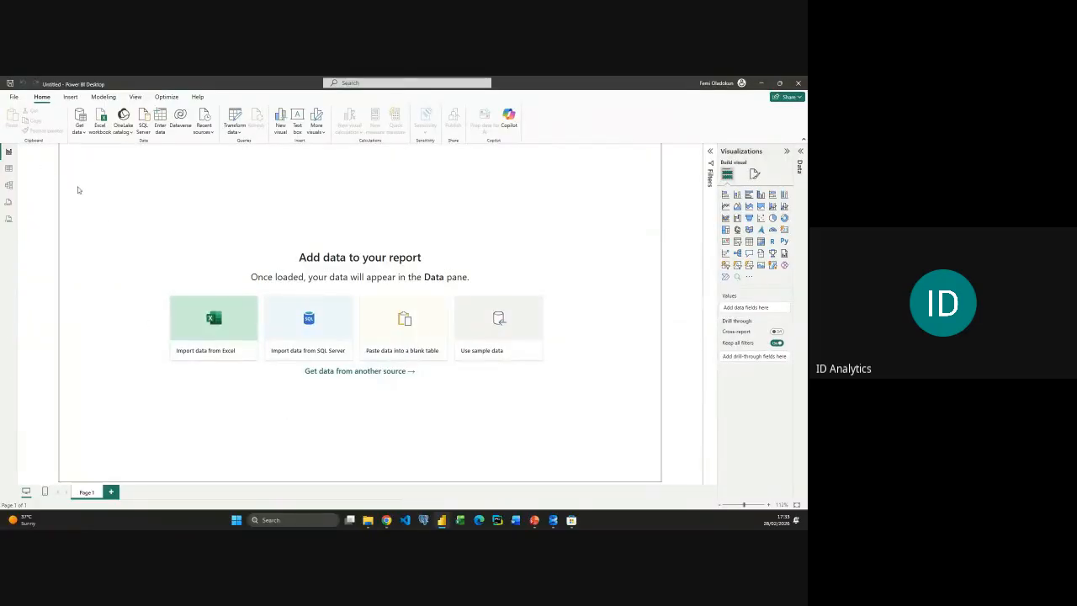
key(ctrl+2)
mouse_move(66, 152)
mouse_down()
mouse_move(396, 412)
mouse_move(654, 474)
mouse_up()
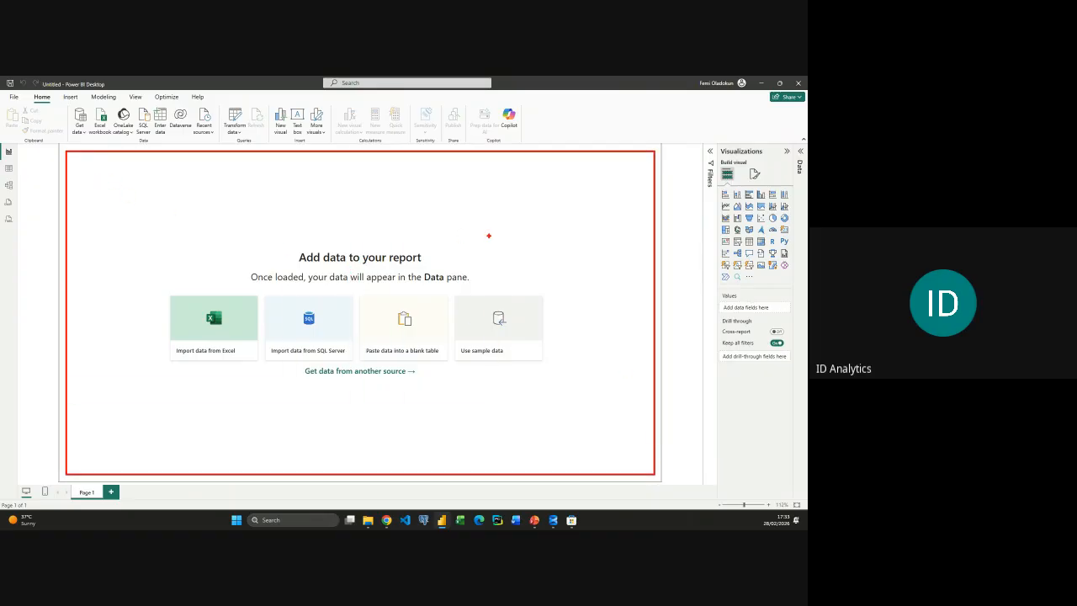
drag(97, 205, 140, 175)
drag(165, 217, 211, 183)
drag(235, 219, 286, 188)
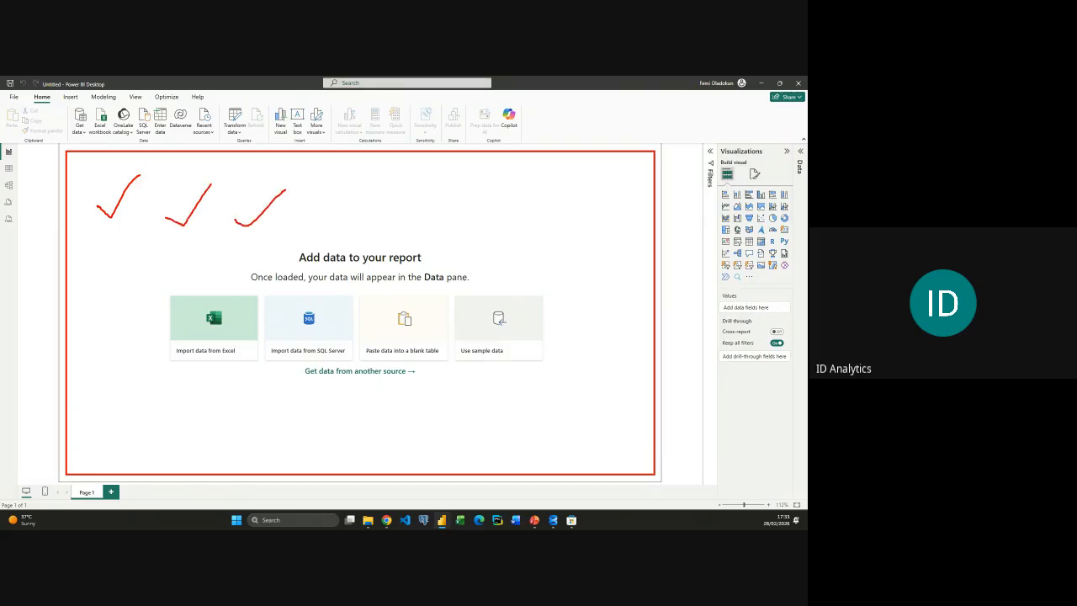
drag(319, 230, 371, 187)
drag(413, 219, 481, 189)
drag(499, 244, 562, 216)
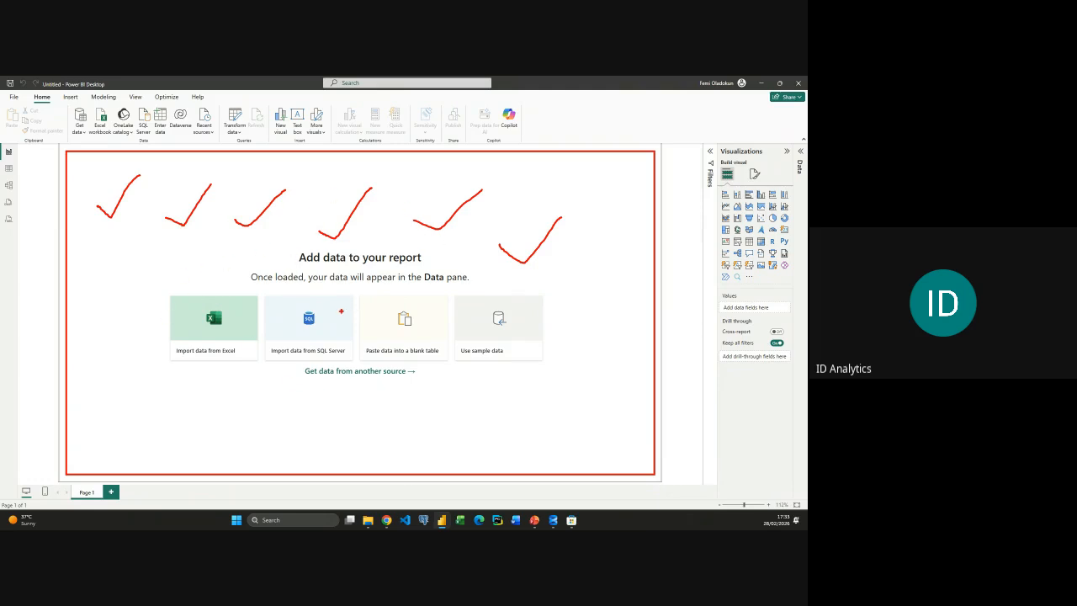
key(Escape)
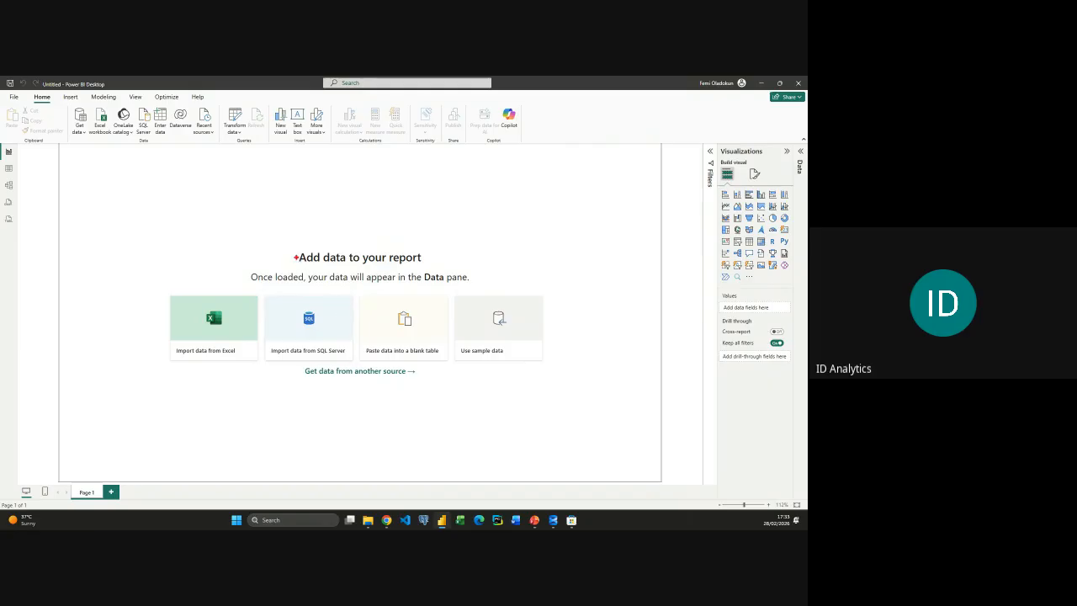
key(ctrl+2)
drag(234, 236, 489, 291)
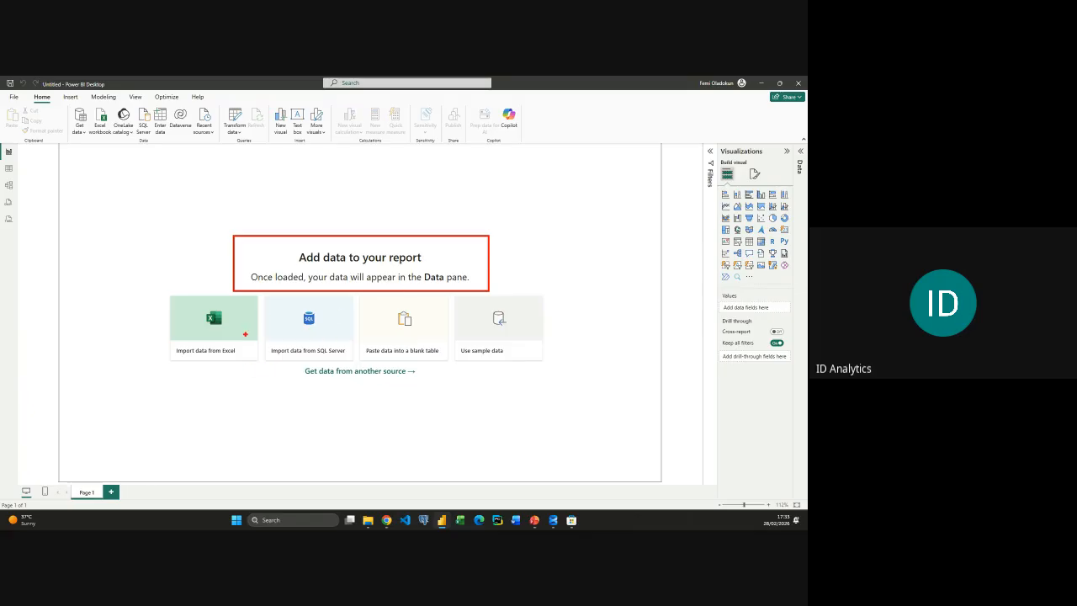
key(Escape)
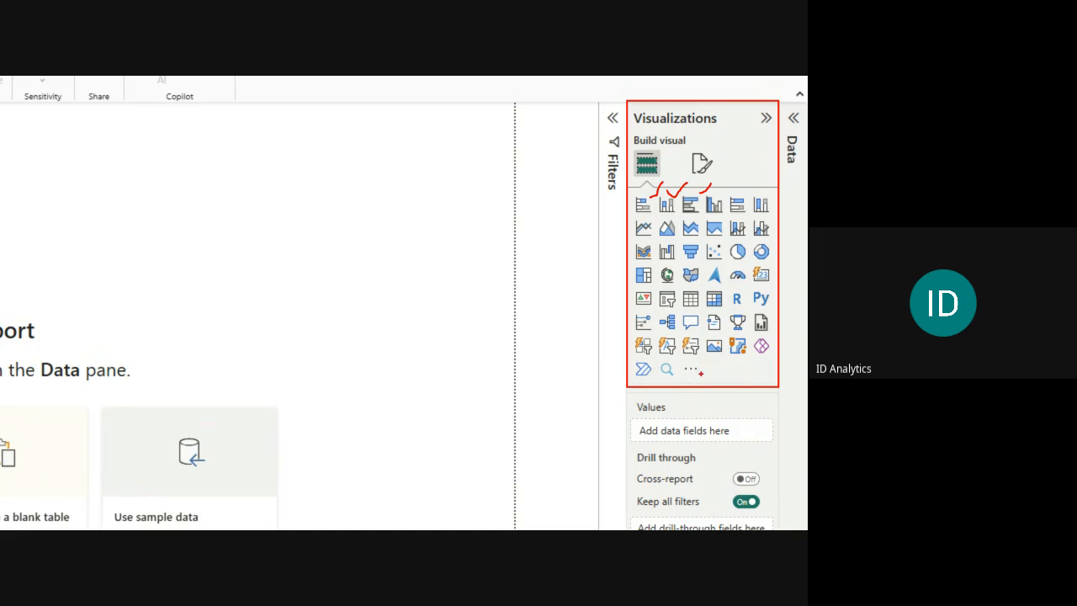
mouse_move(682, 360)
mouse_down()
mouse_move(706, 372)
mouse_move(688, 362)
mouse_up()
key(Escape)
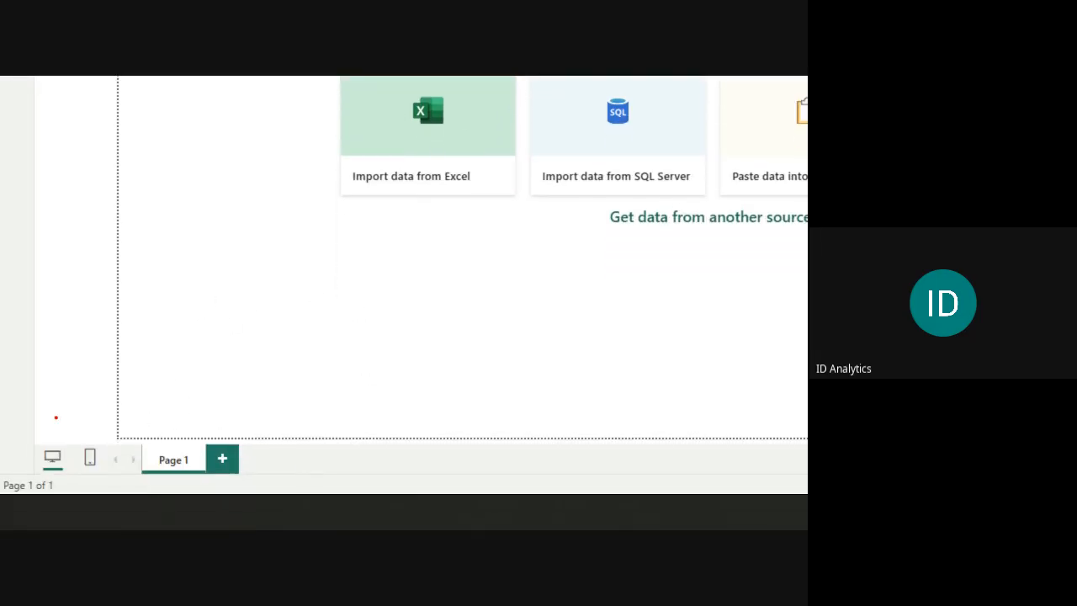
drag(30, 446, 72, 476)
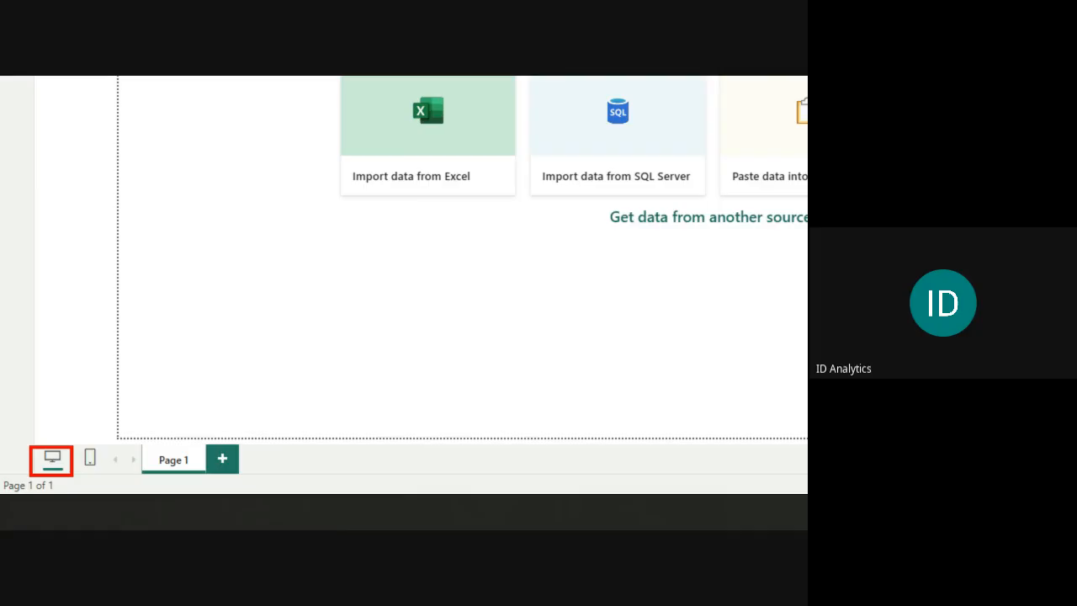
drag(77, 443, 105, 476)
mouse_move(43, 431)
mouse_down()
mouse_move(47, 439)
mouse_move(74, 404)
mouse_move(106, 420)
mouse_up()
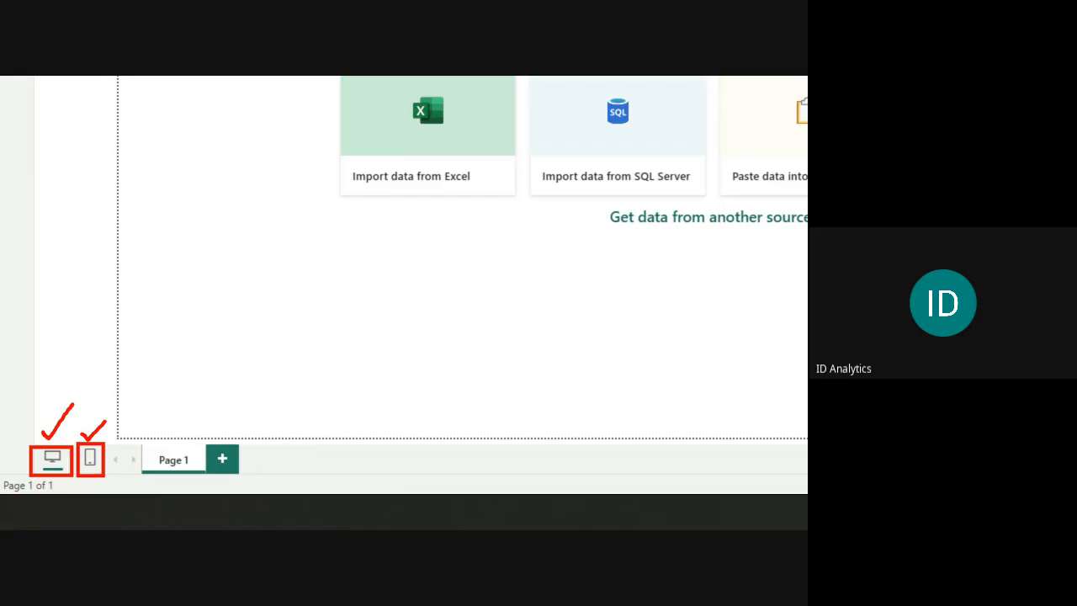
key(Escape)
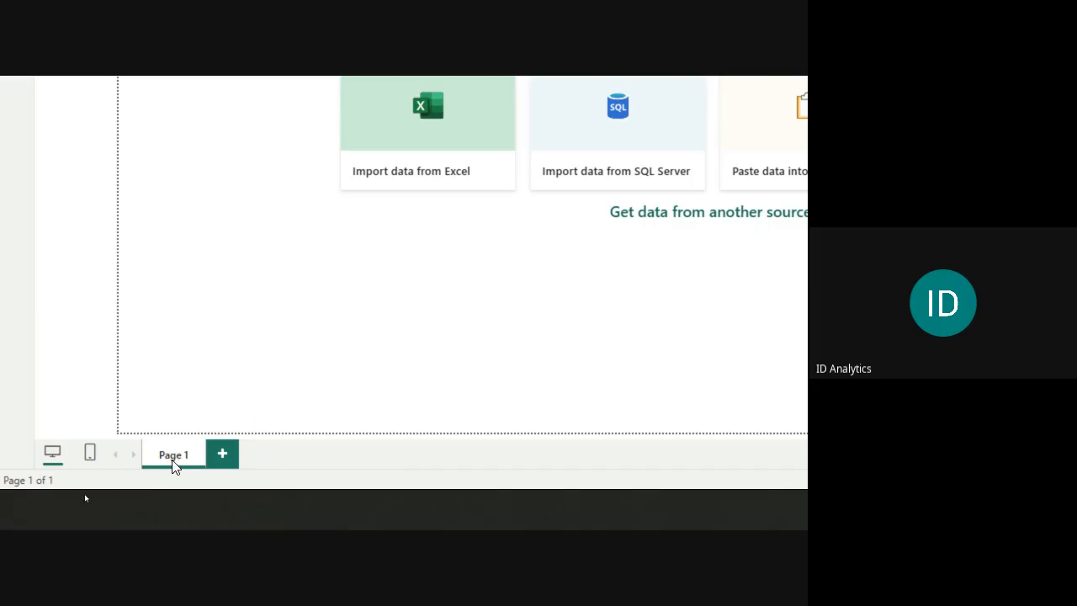
Add two new pages to the report after Page 1
click(218, 466)
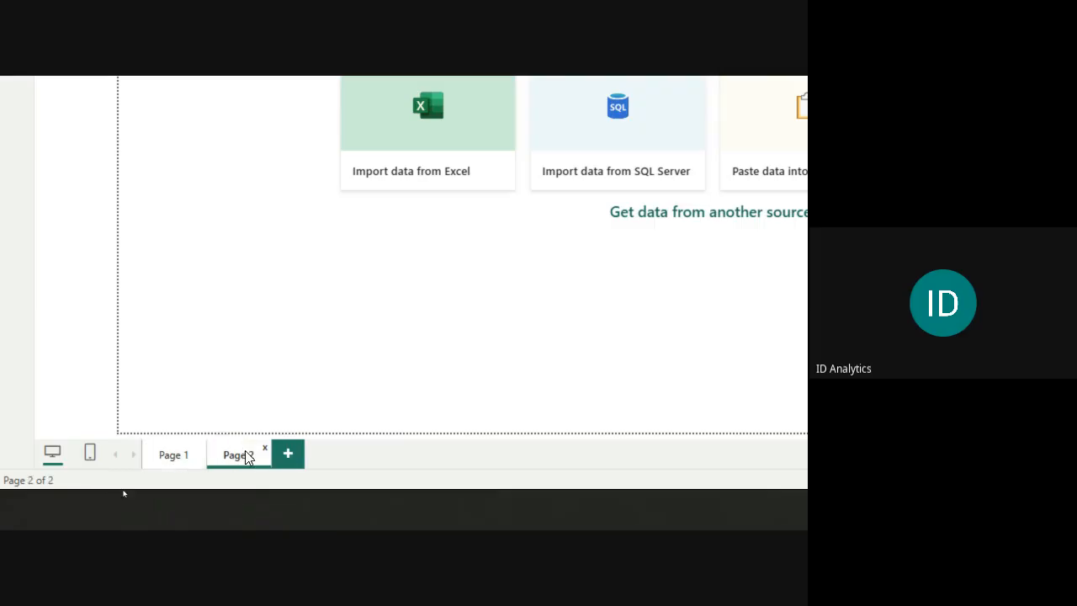
click(294, 466)
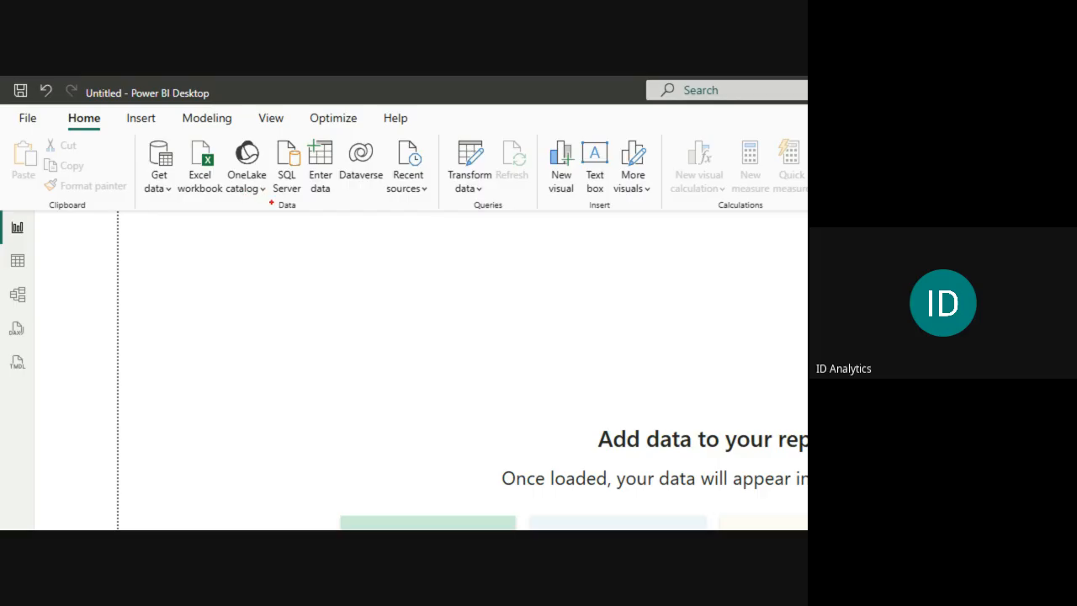
drag(270, 194, 305, 214)
drag(186, 142, 201, 135)
mouse_move(273, 143)
mouse_down()
mouse_move(282, 154)
mouse_move(302, 130)
mouse_up()
mouse_move(309, 148)
mouse_down()
mouse_move(319, 159)
mouse_move(338, 143)
mouse_move(376, 143)
mouse_up()
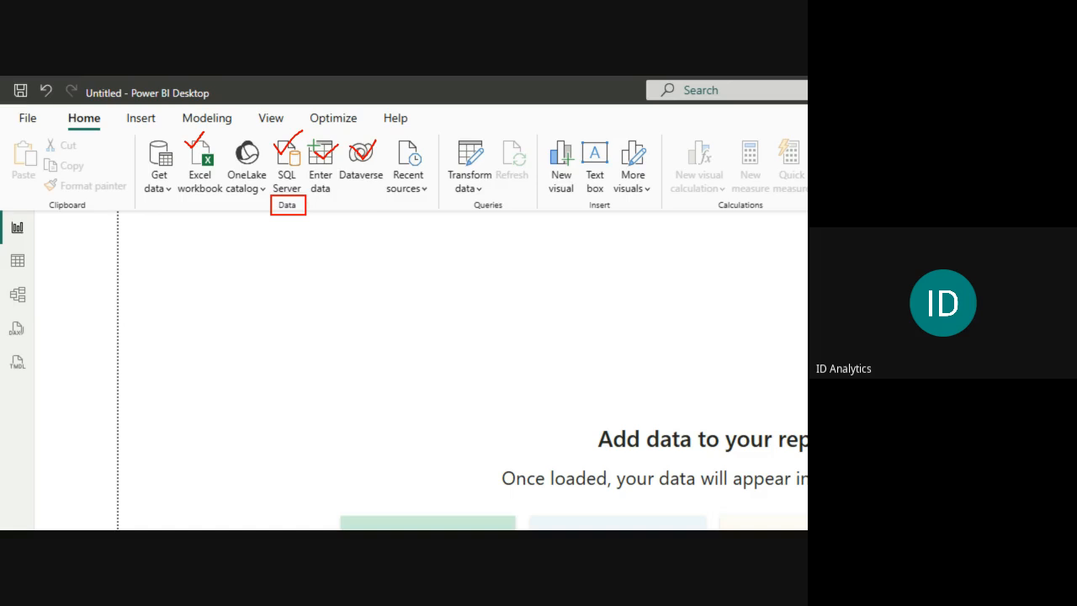
drag(244, 149, 261, 142)
key(Escape)
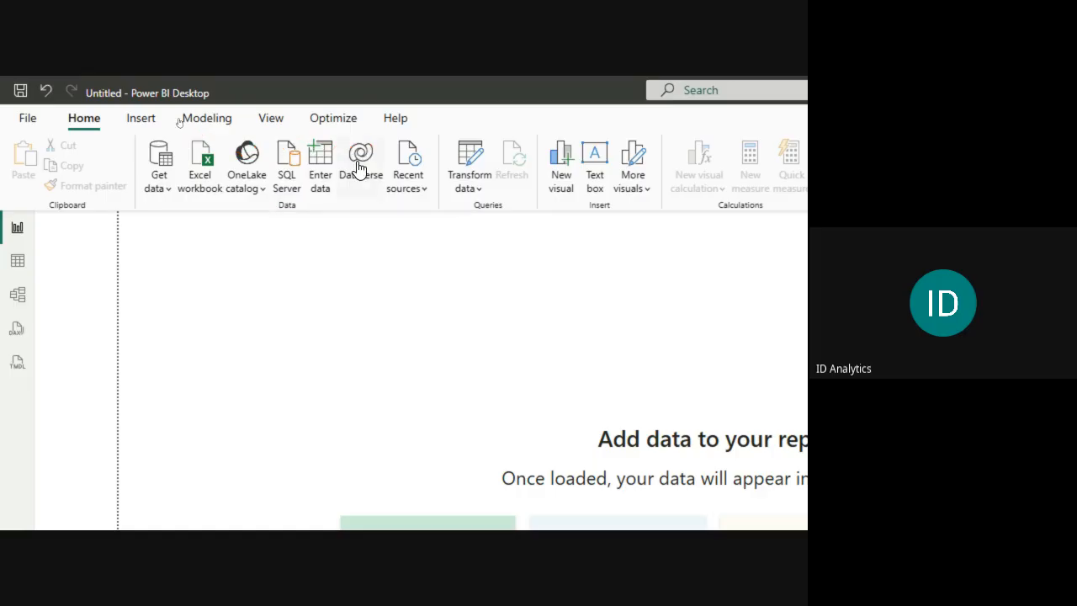
Browse the full list of connectors in Get Data from Excel Workbook through the Azure sources and beyond, and close it without connecting
click(166, 196)
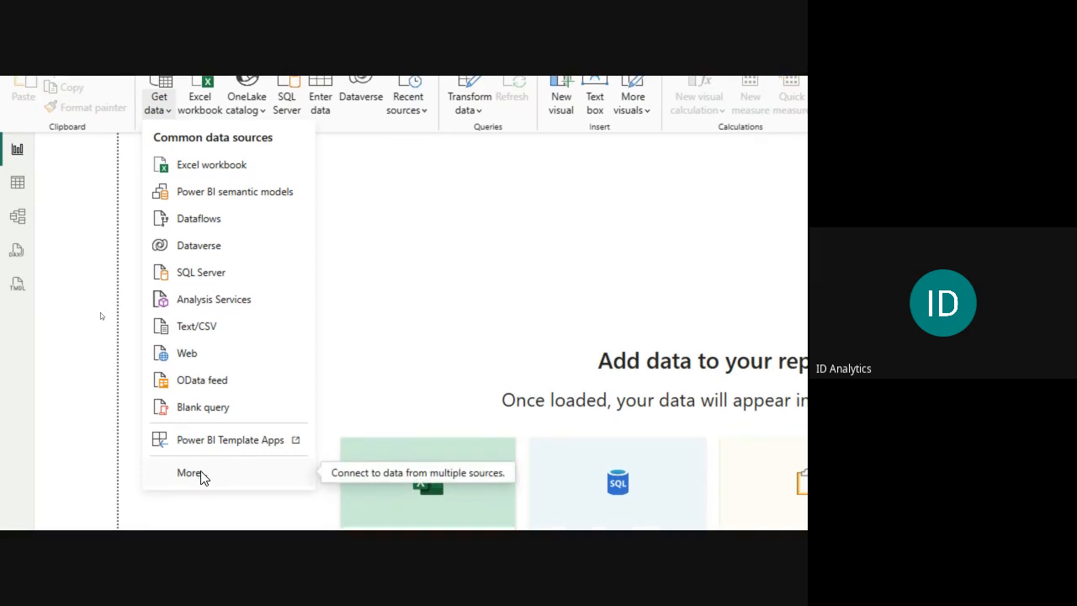
click(202, 475)
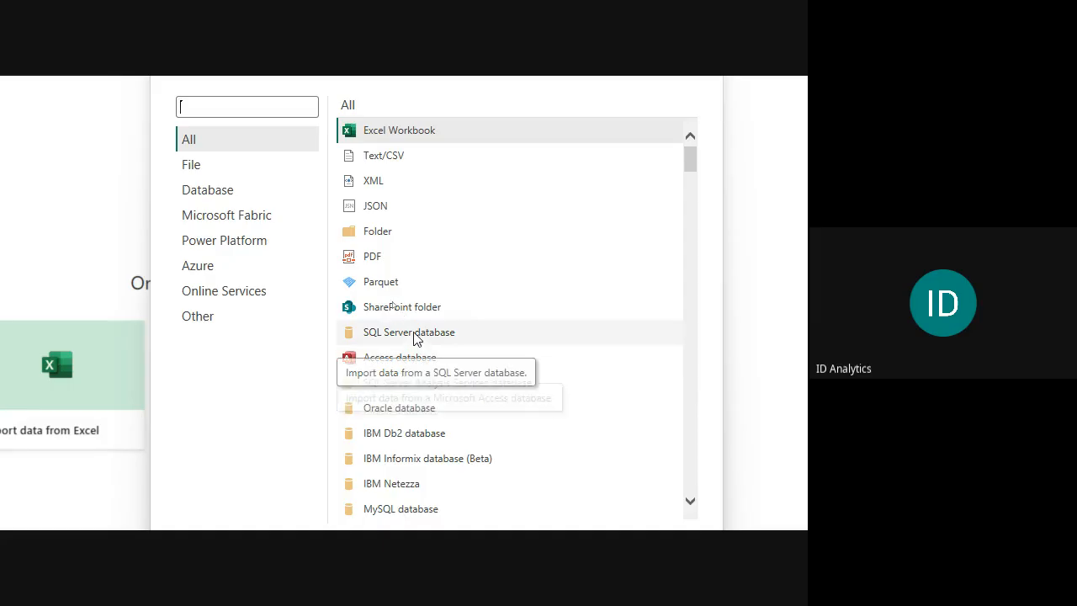
scroll(412, 475, down, 1)
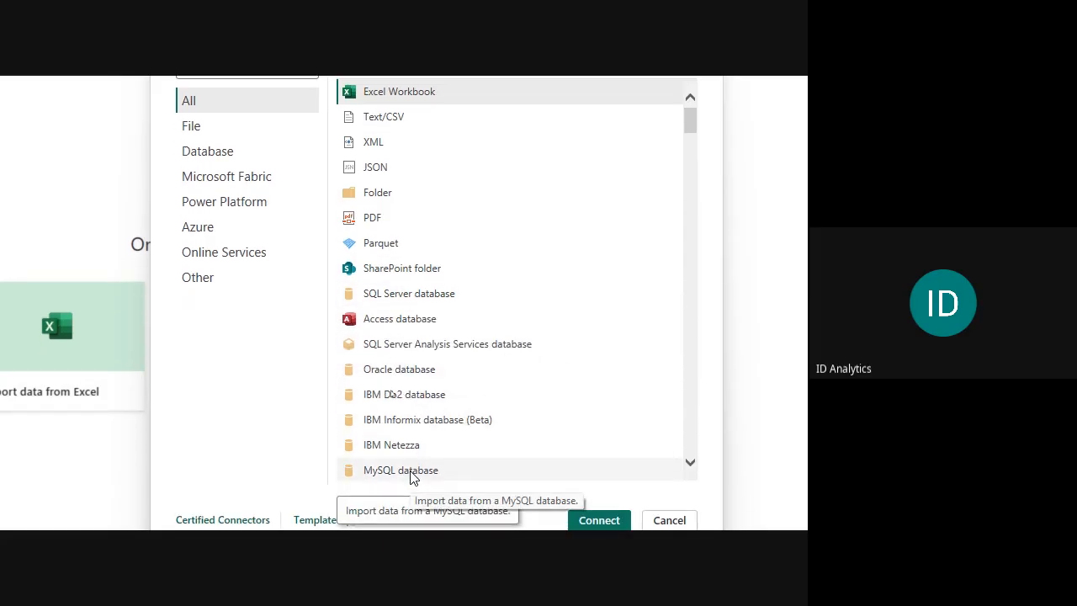
scroll(412, 478, down, 10)
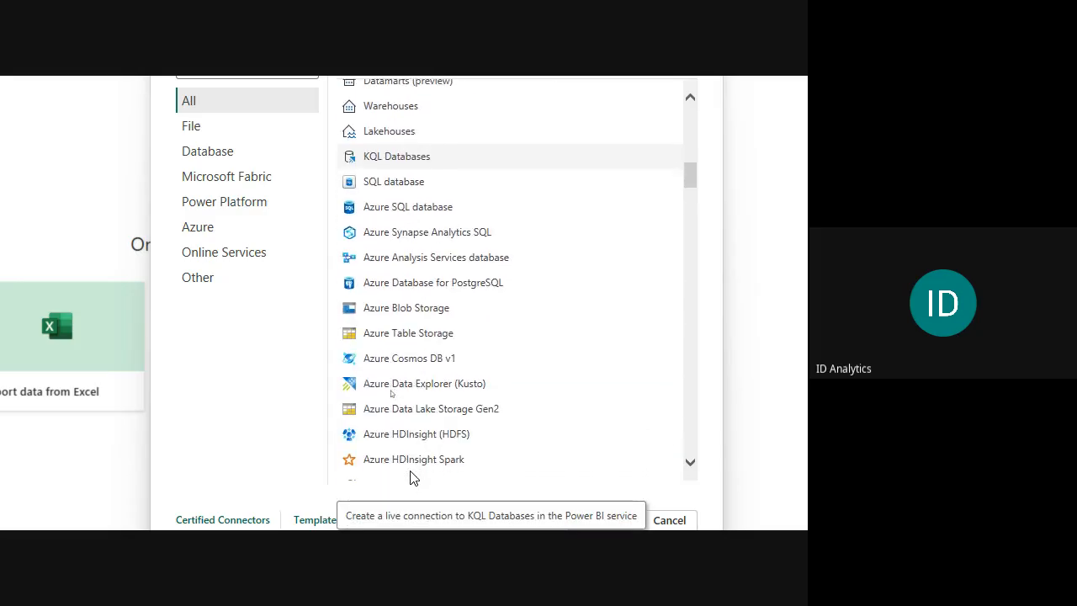
scroll(412, 478, down, 20)
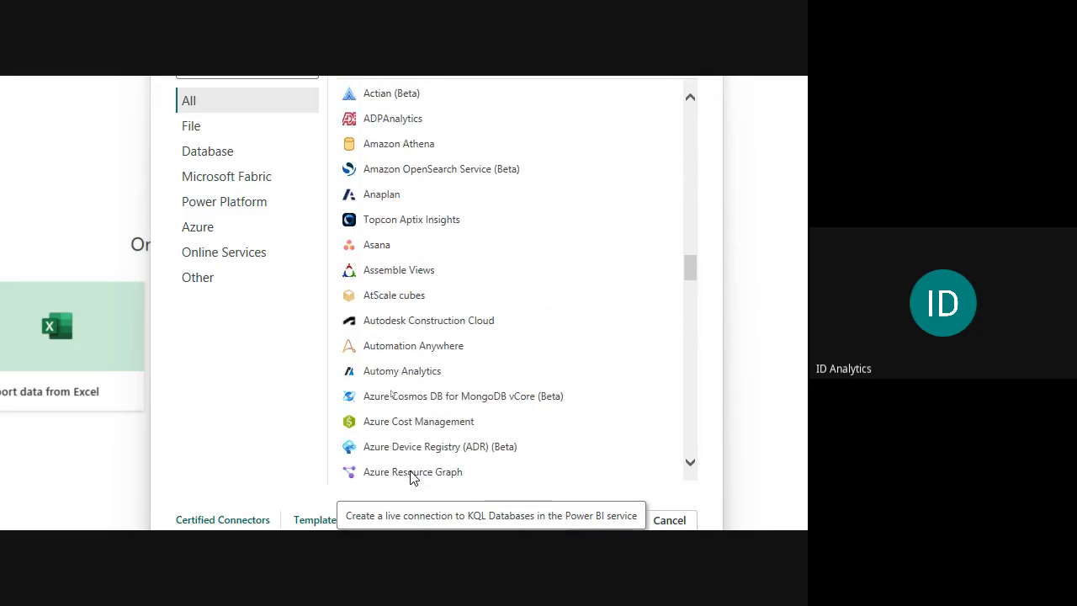
scroll(413, 475, down, 3)
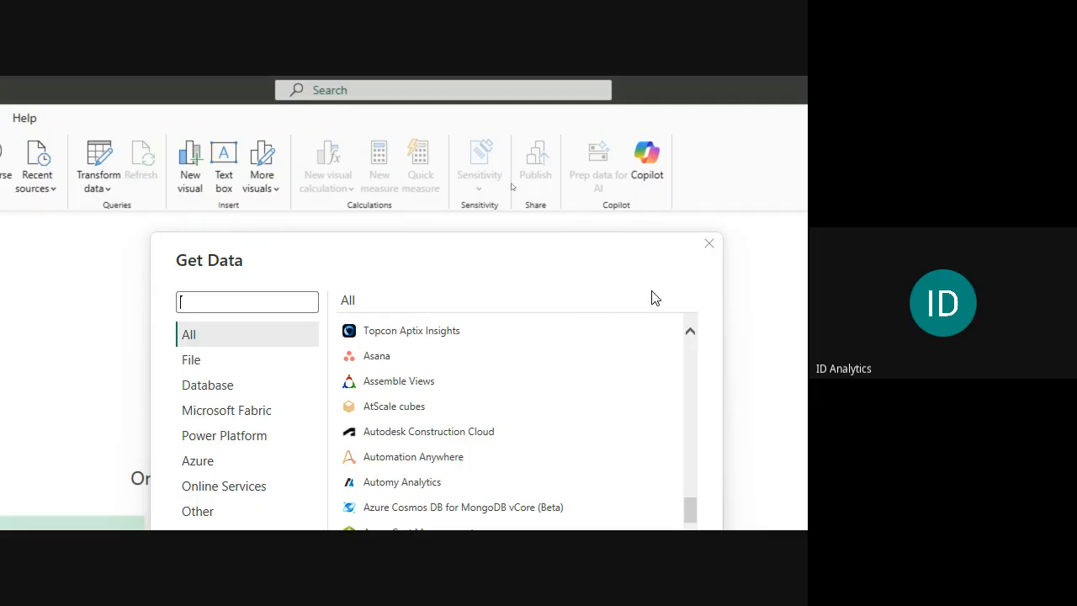
click(707, 245)
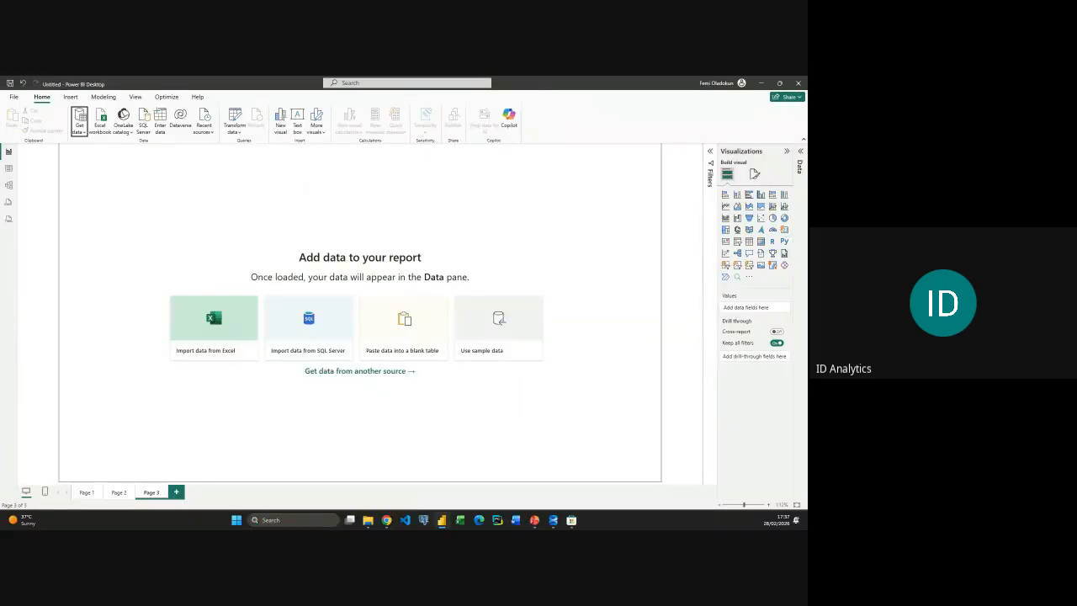
Switch to File Explorer to examine the source files in the Day 1 folder, and minimize its window
key(super+d)
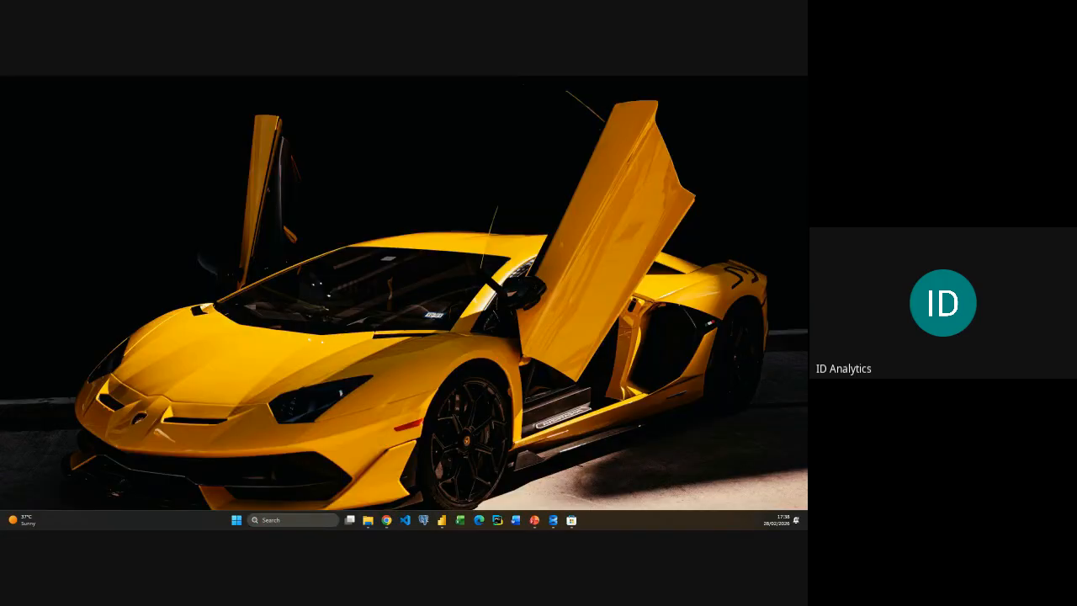
key(super+d)
key(super+e)
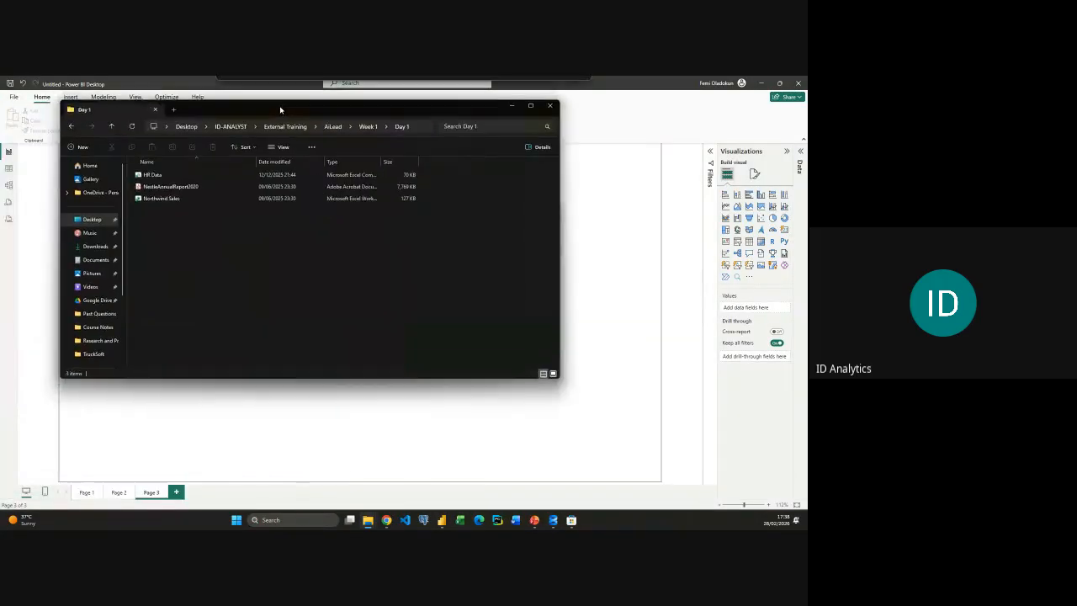
drag(276, 106, 309, 149)
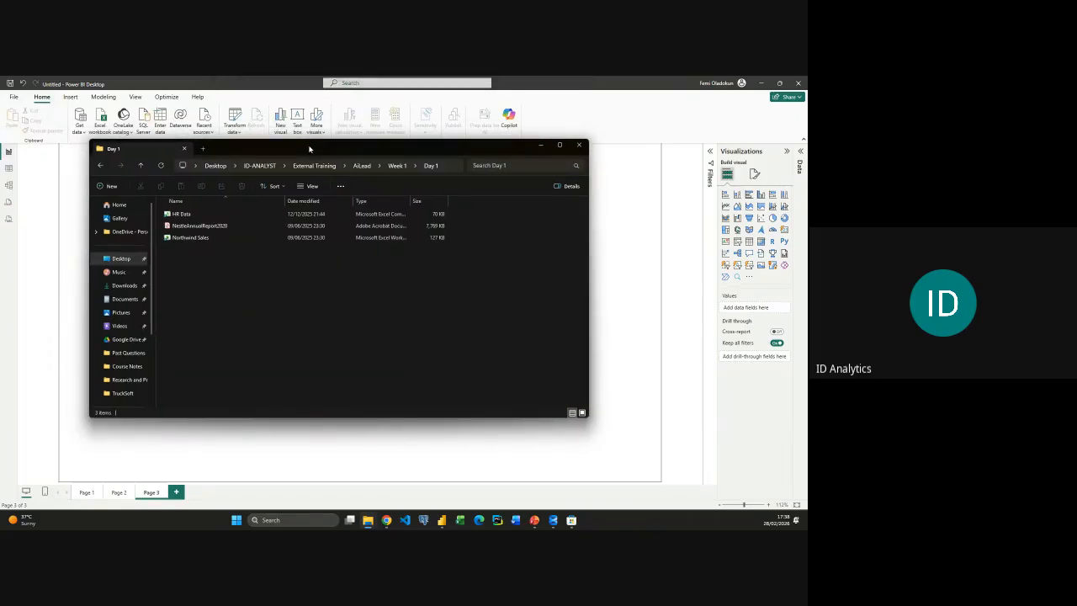
key(ctrl+3)
key(Escape)
key(ctrl+1)
click(540, 144)
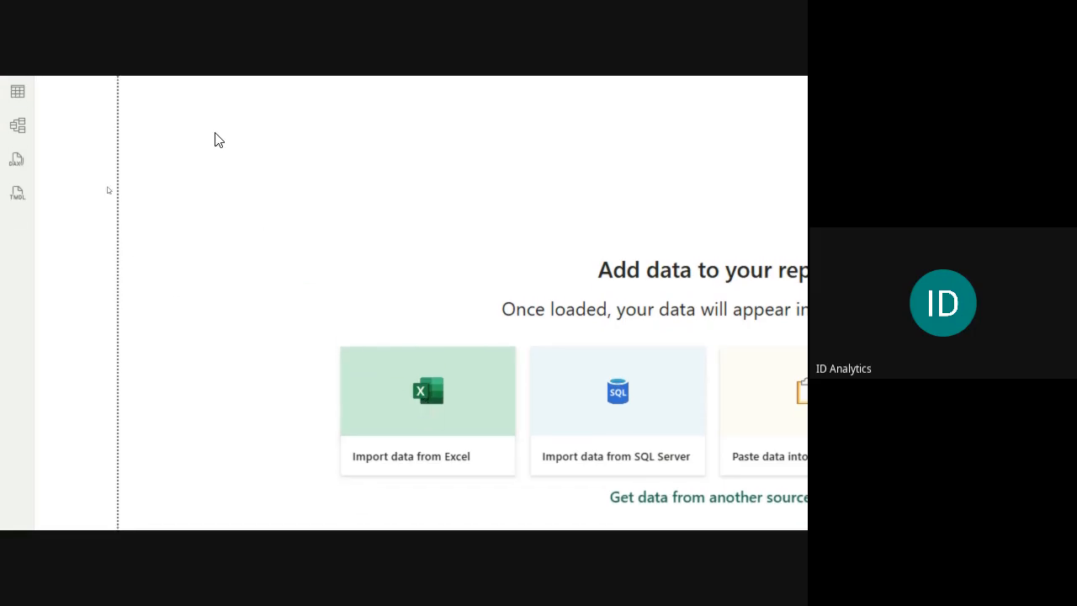
Start importing an Excel workbook and browse to the ID-ANALYST folder on the Desktop
click(202, 197)
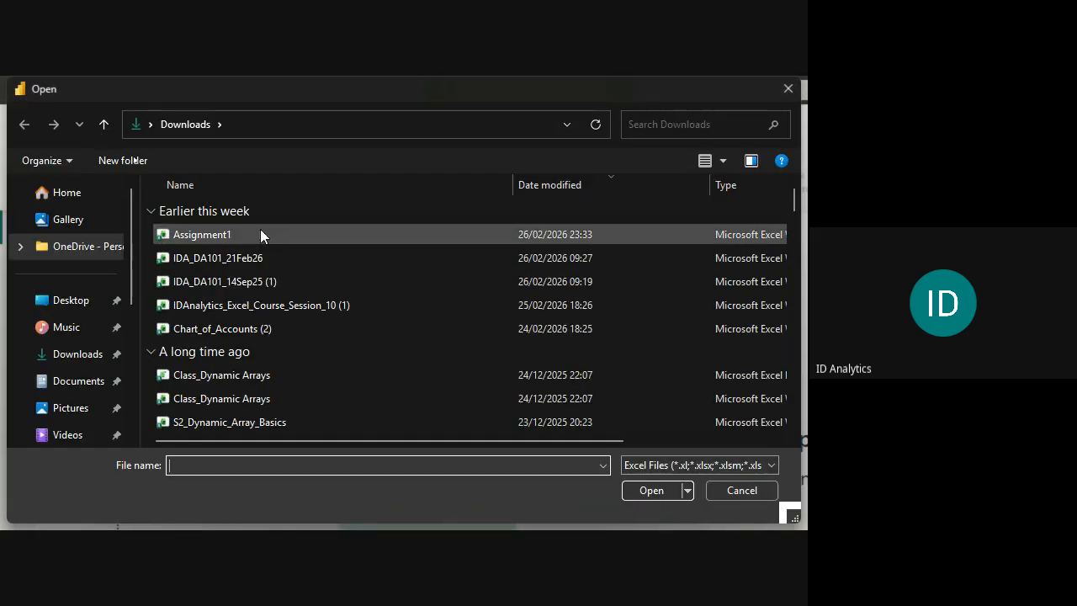
scroll(80, 358, down, 2)
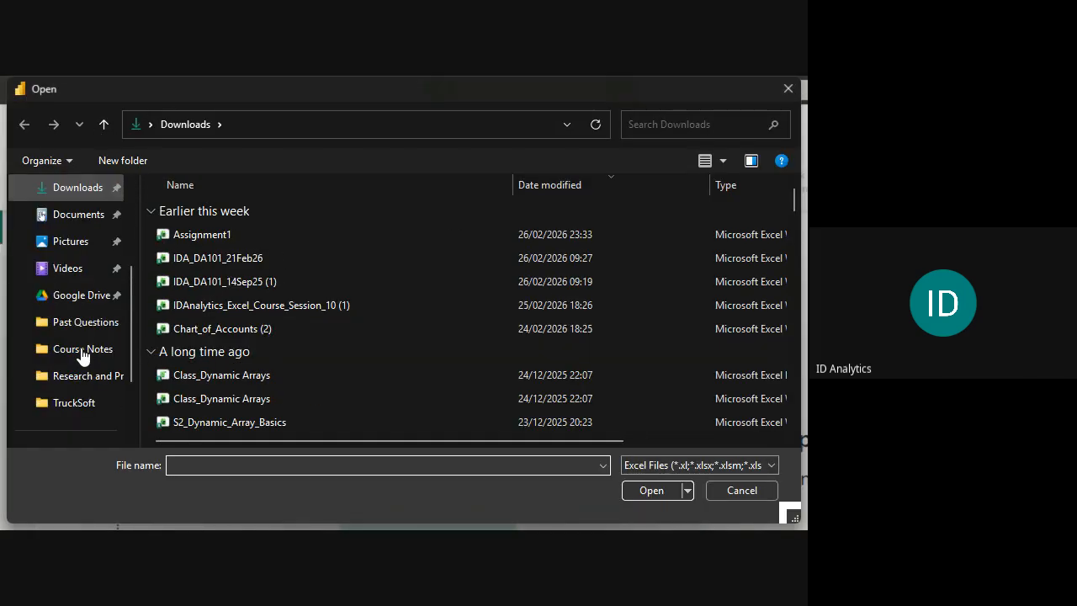
scroll(84, 293, up, 2)
click(72, 303)
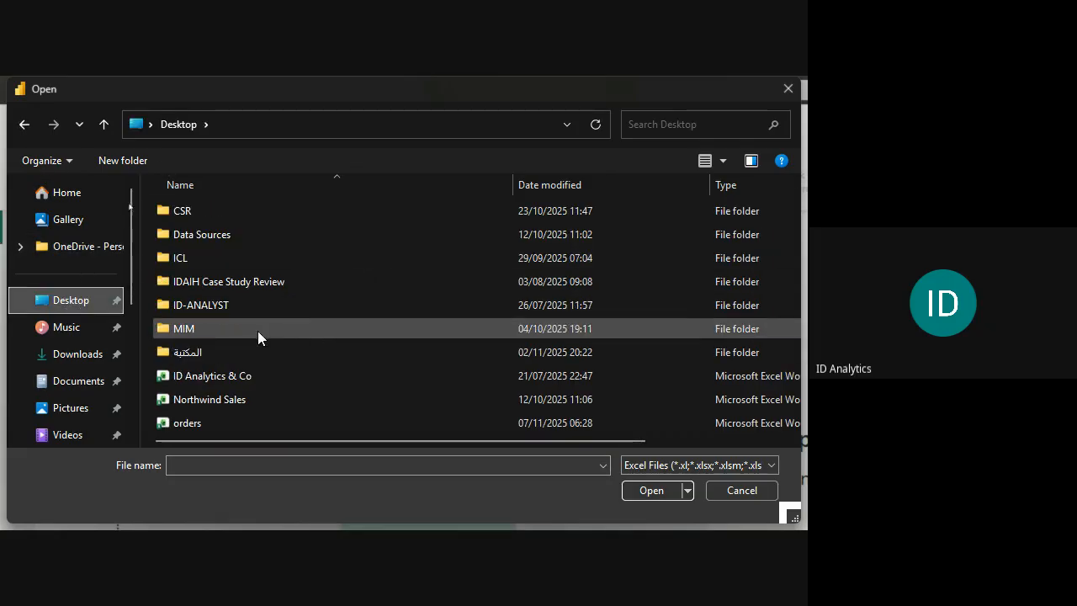
click(209, 304)
double_click(208, 305)
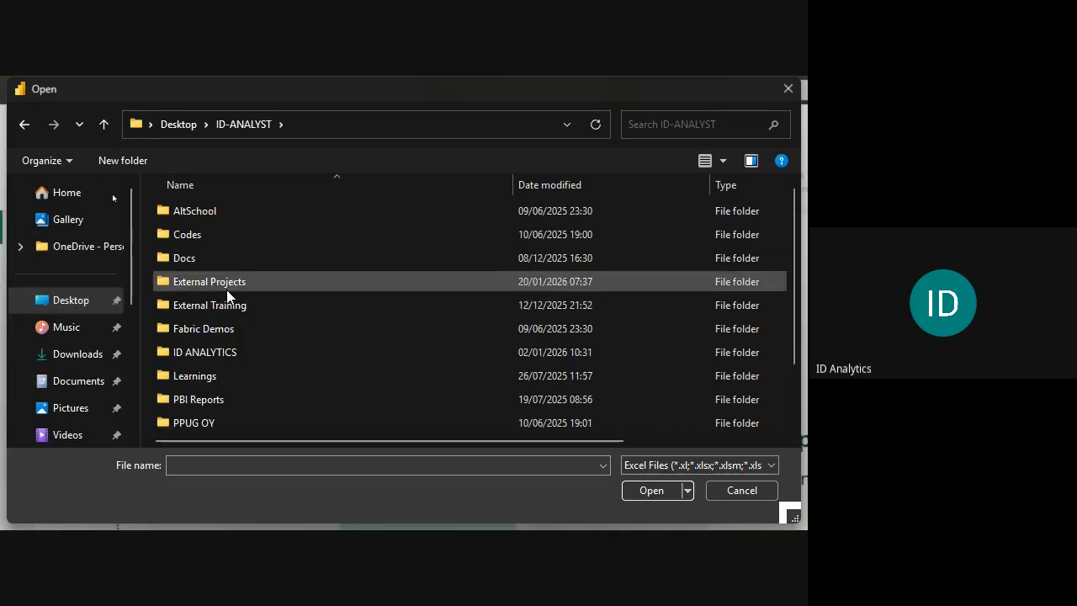
click(221, 351)
double_click(220, 345)
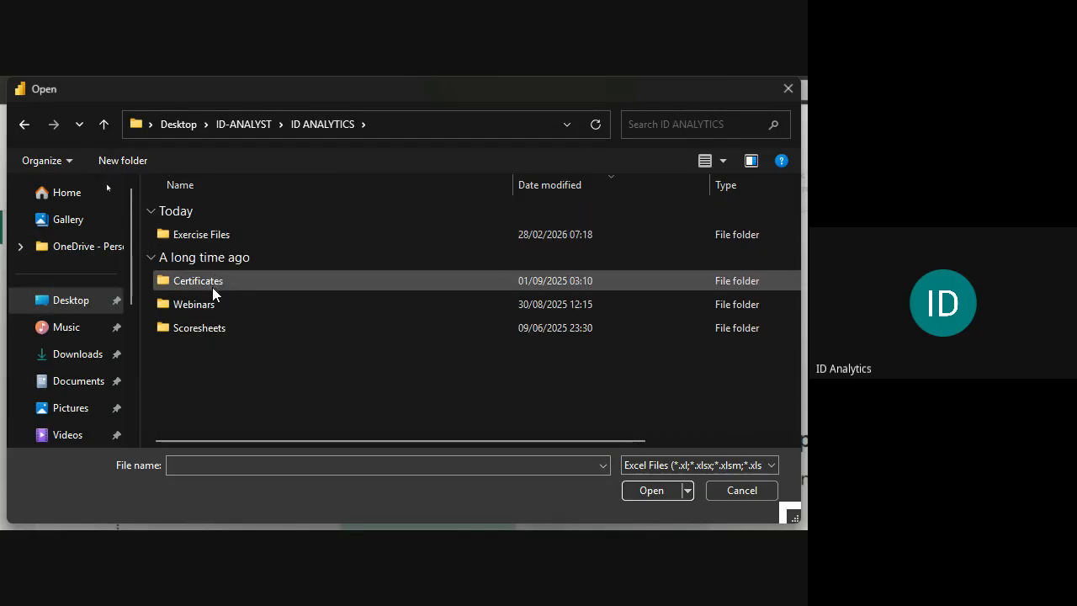
key(BackSpace)
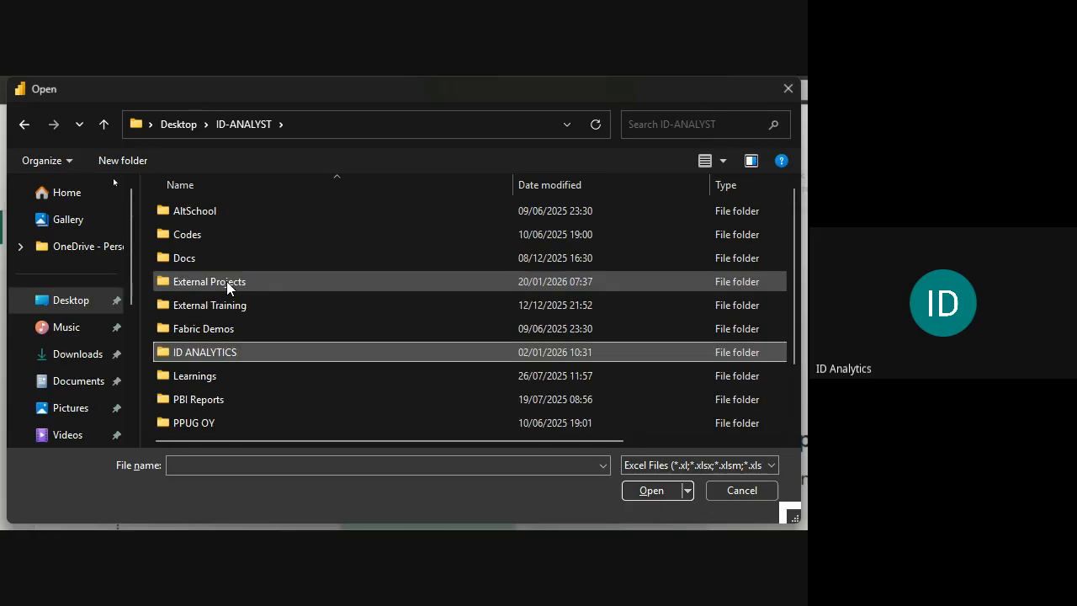
Browse to the External Training > AiLead > Week 1 > Day 1 folder
click(206, 305)
double_click(206, 304)
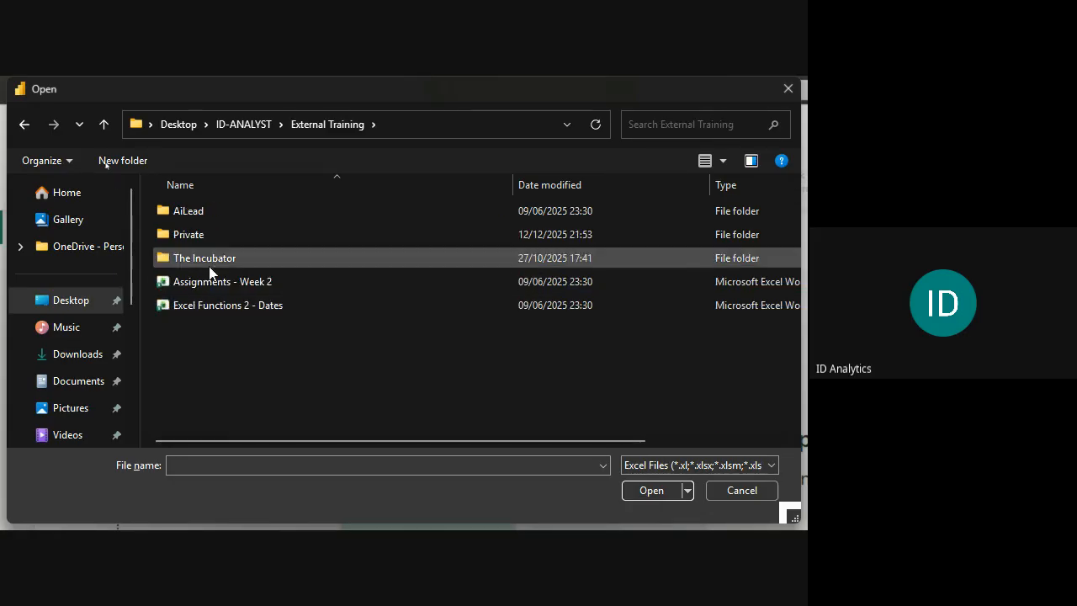
double_click(209, 209)
double_click(209, 210)
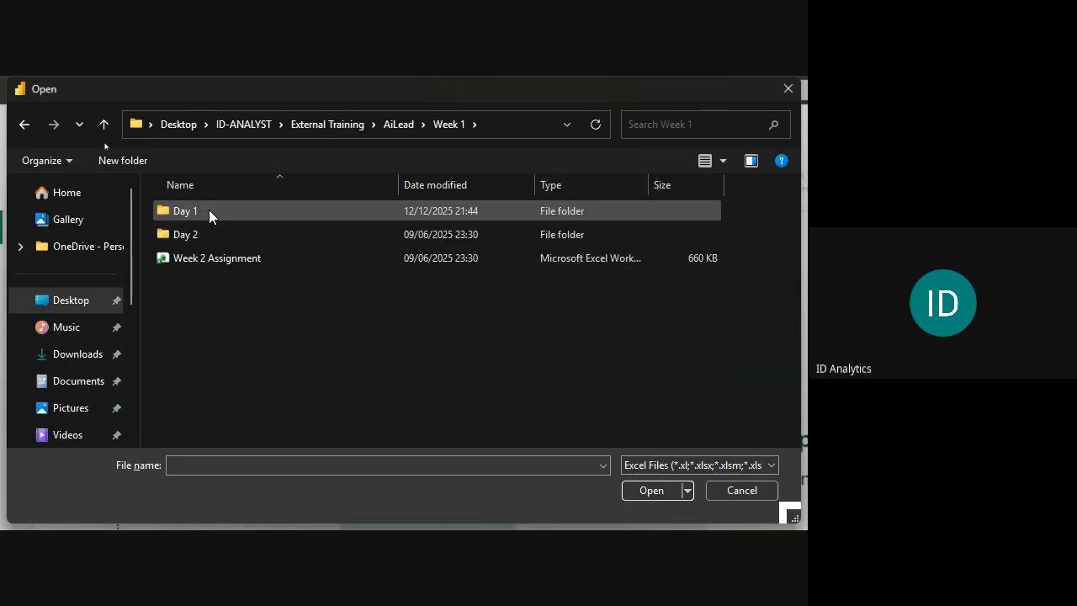
click(208, 210)
double_click(209, 212)
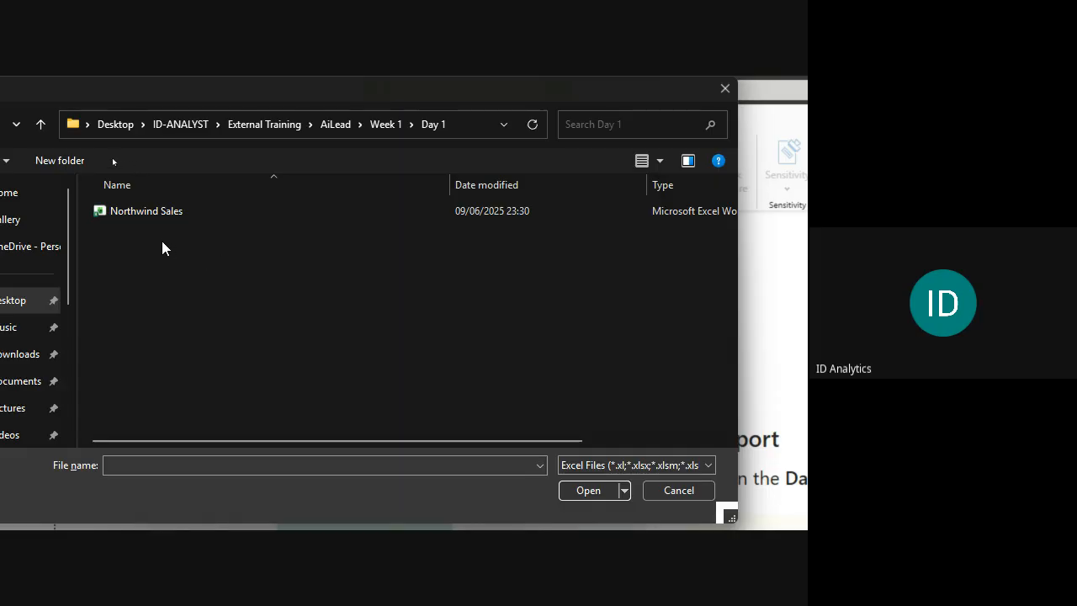
Set the file filter to All Files and open the Northwind Sales workbook
click(615, 467)
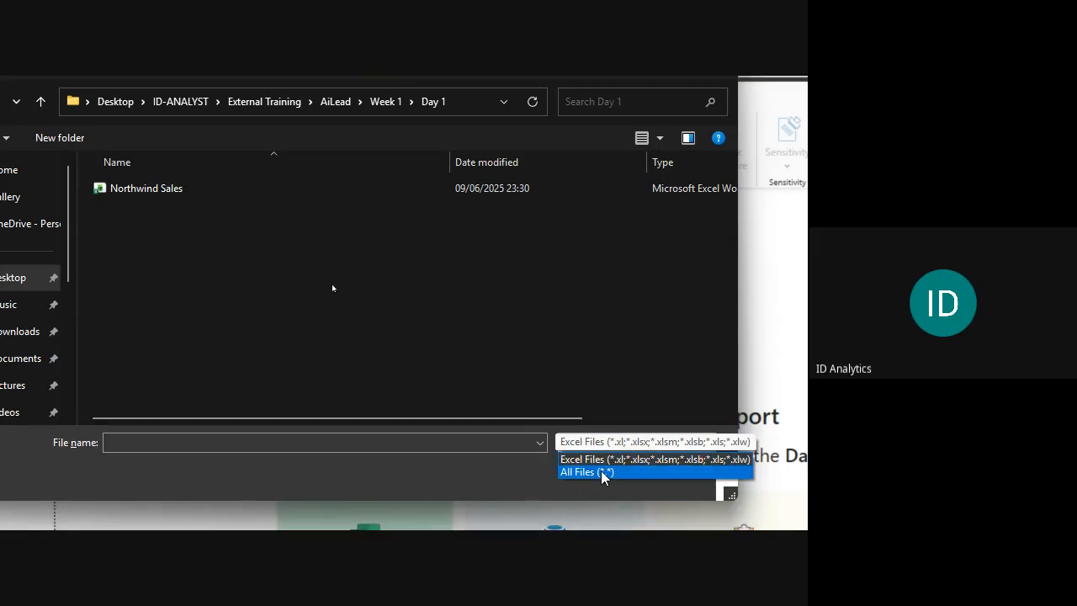
click(600, 472)
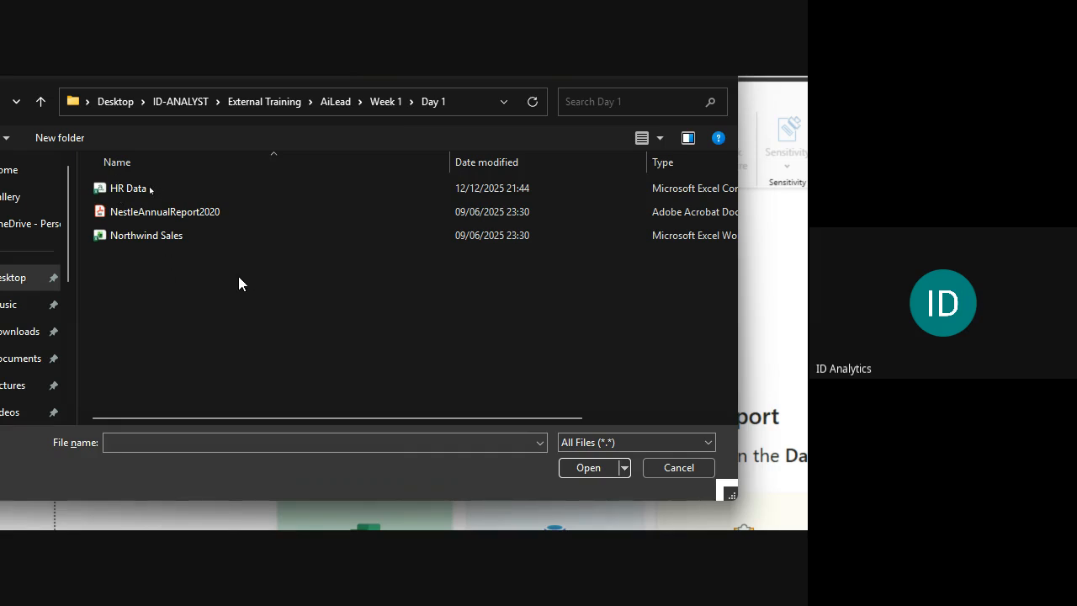
click(134, 235)
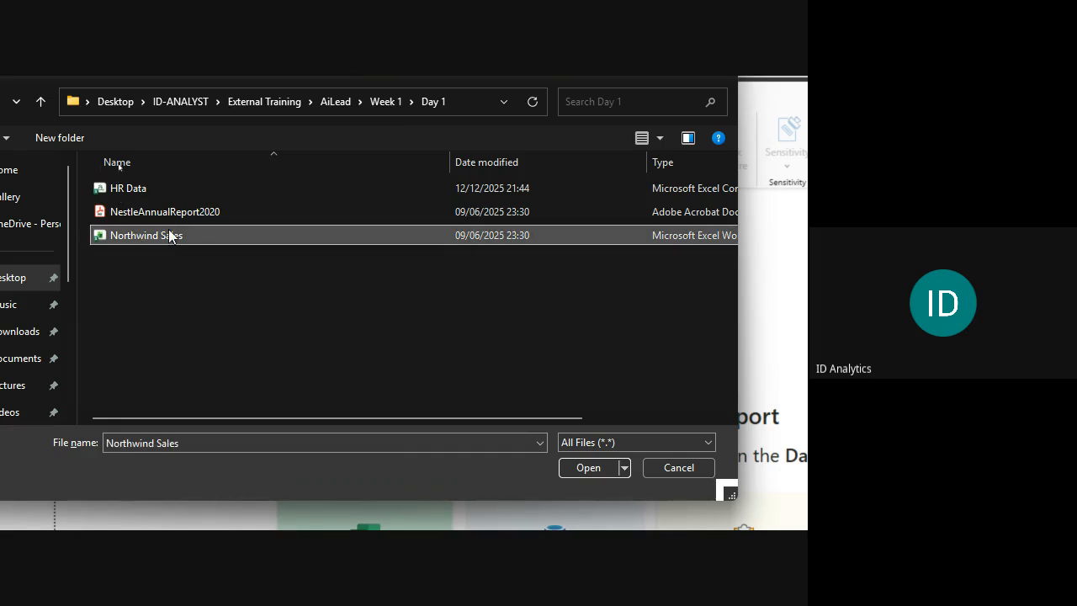
click(581, 467)
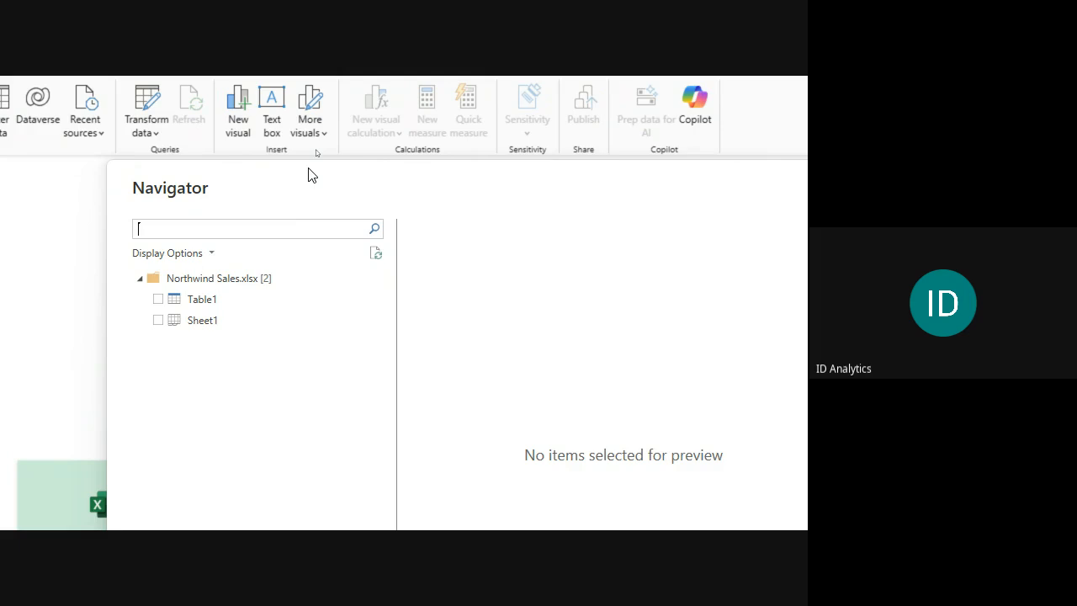
Preview the data of Table1 and Sheet1 in Northwind Sales.xlsx, and return to the Table1 preview
drag(308, 174, 258, 139)
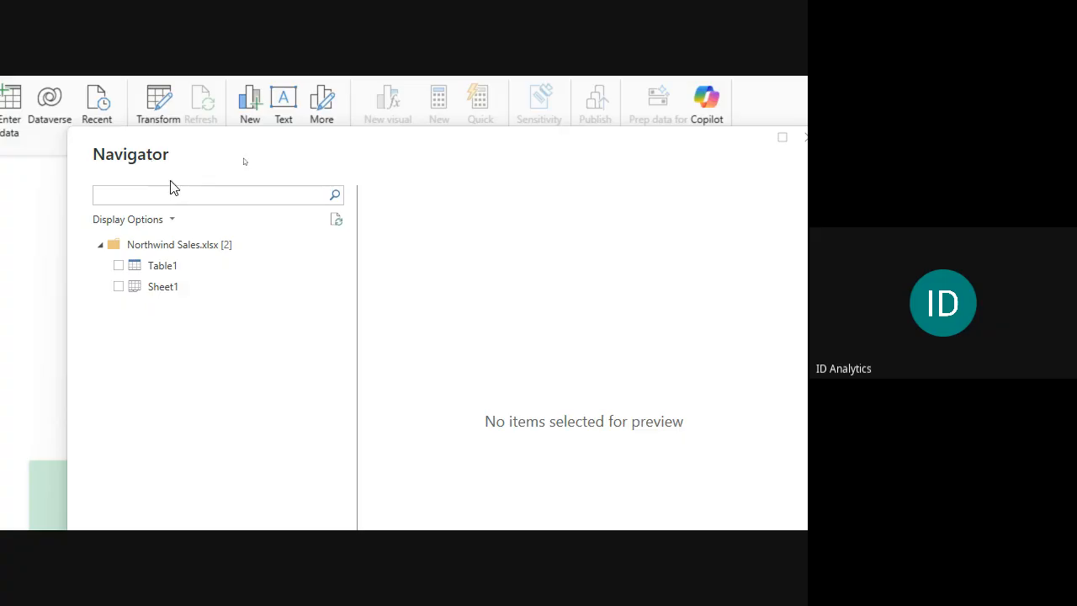
click(166, 265)
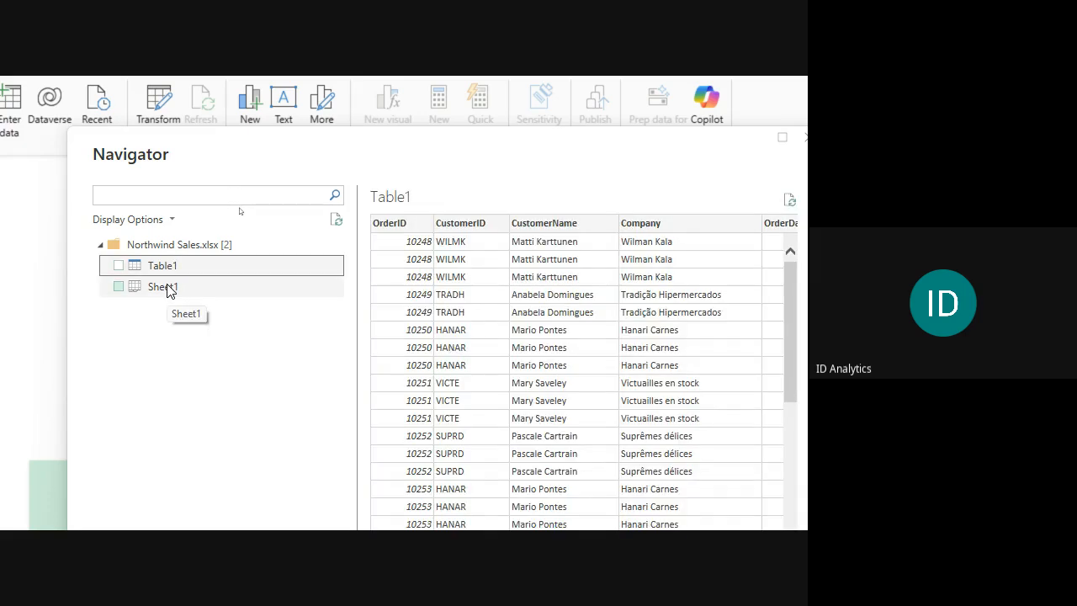
click(167, 287)
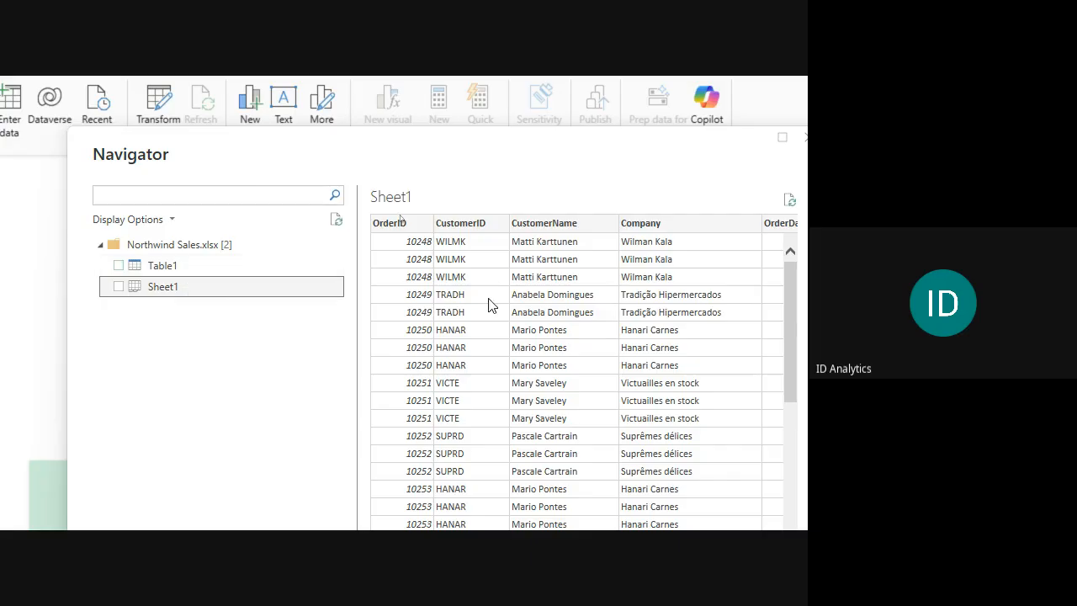
click(168, 276)
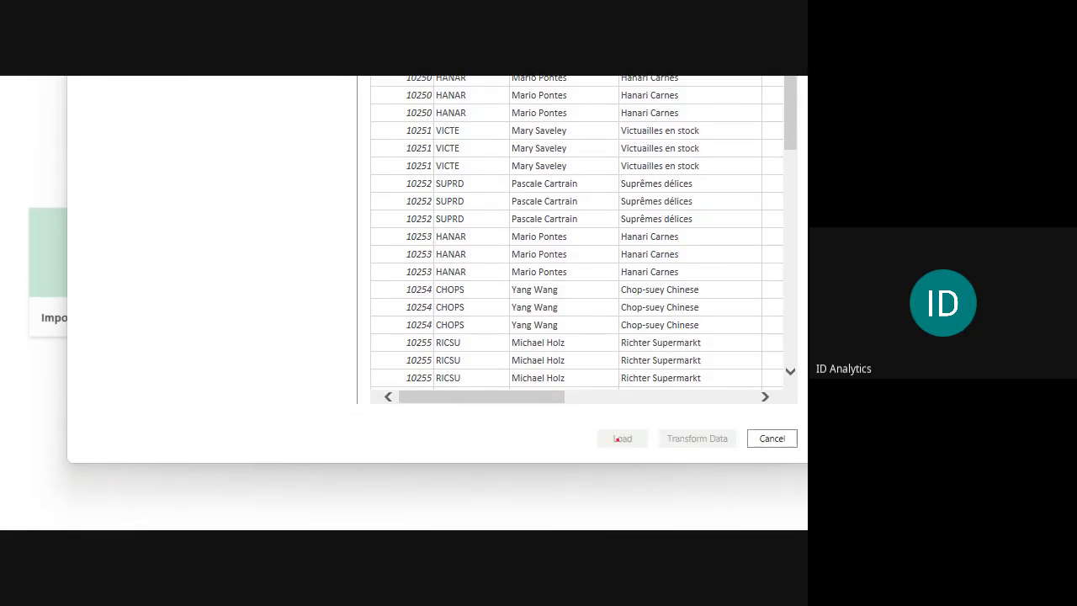
mouse_move(594, 412)
mouse_down()
mouse_move(630, 435)
mouse_move(806, 460)
mouse_up()
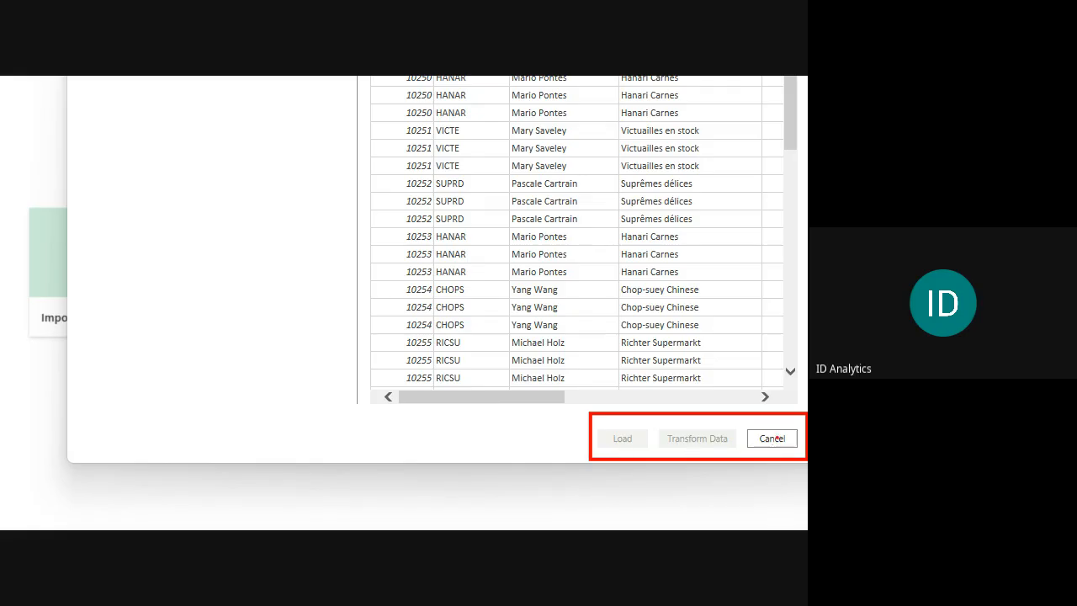
drag(772, 429, 782, 423)
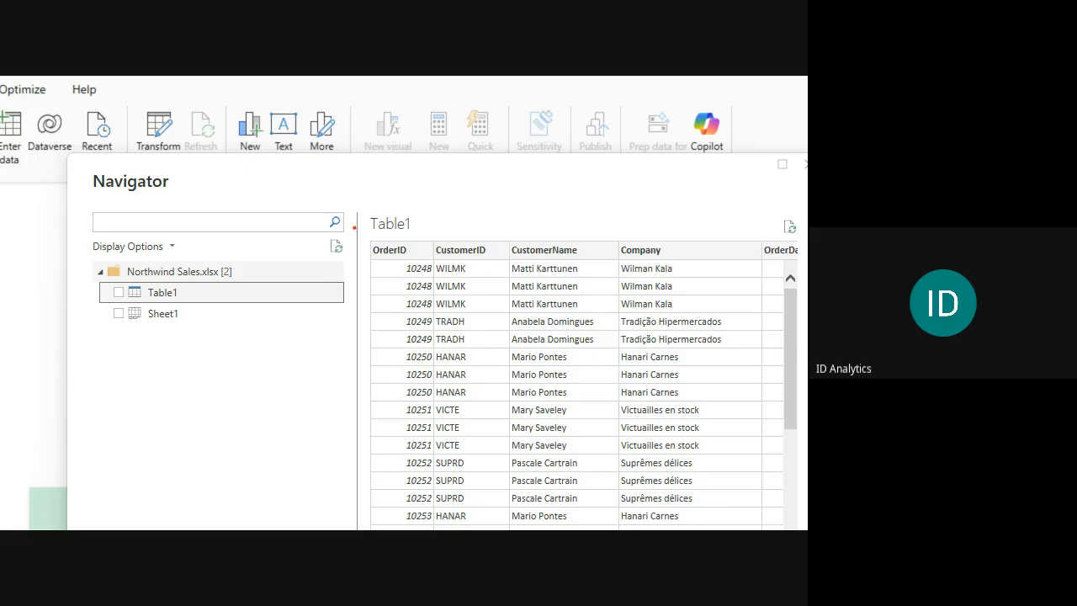
mouse_move(363, 209)
mouse_down()
mouse_move(769, 372)
mouse_move(778, 427)
mouse_up()
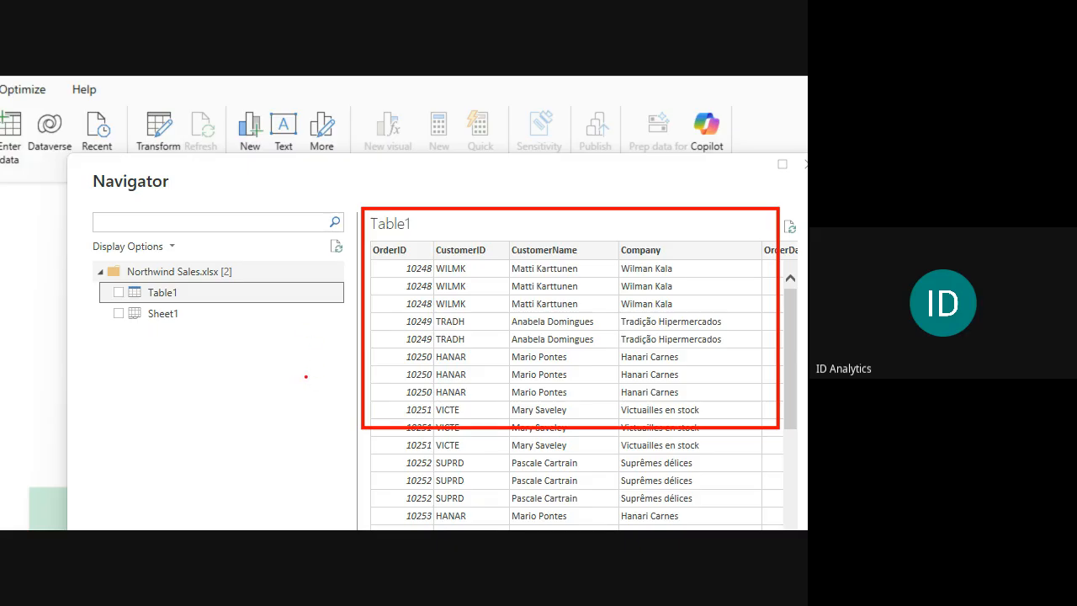
key(Escape)
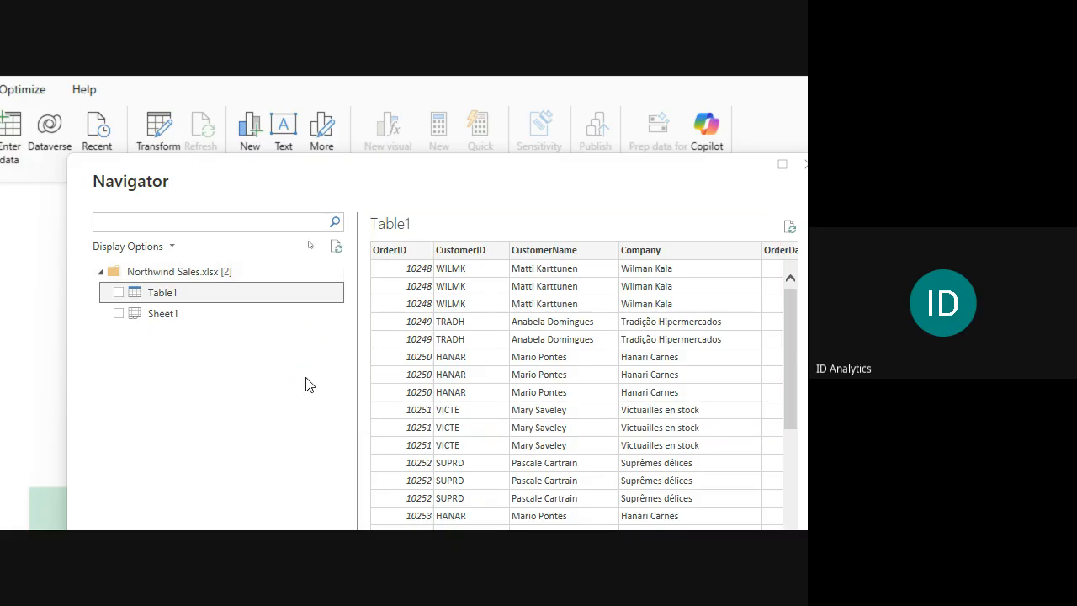
Mark Table1 of Northwind Sales.xlsx for import
click(119, 292)
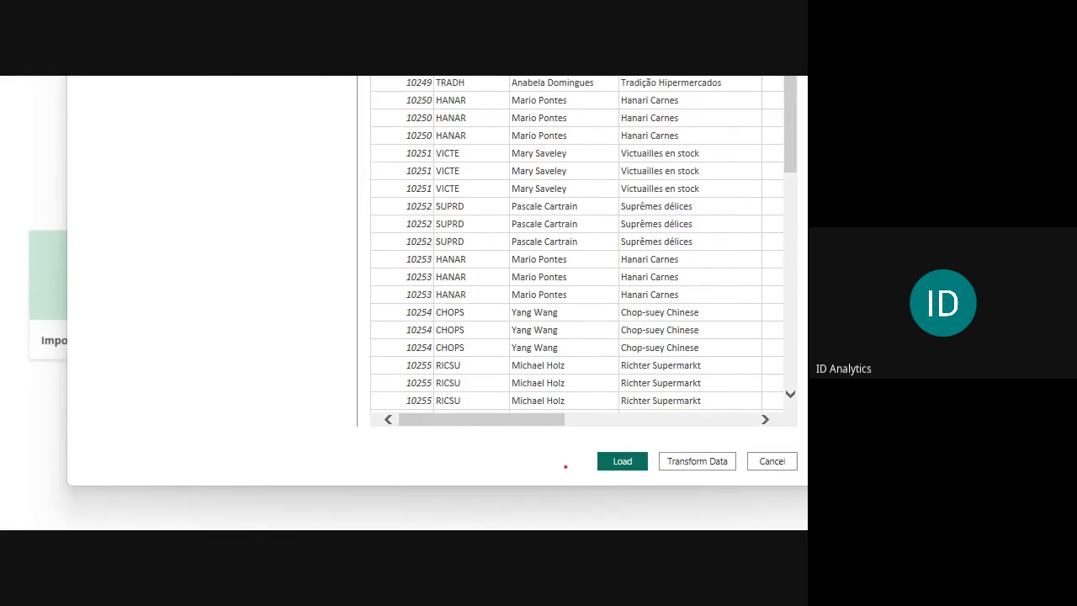
drag(573, 435, 802, 490)
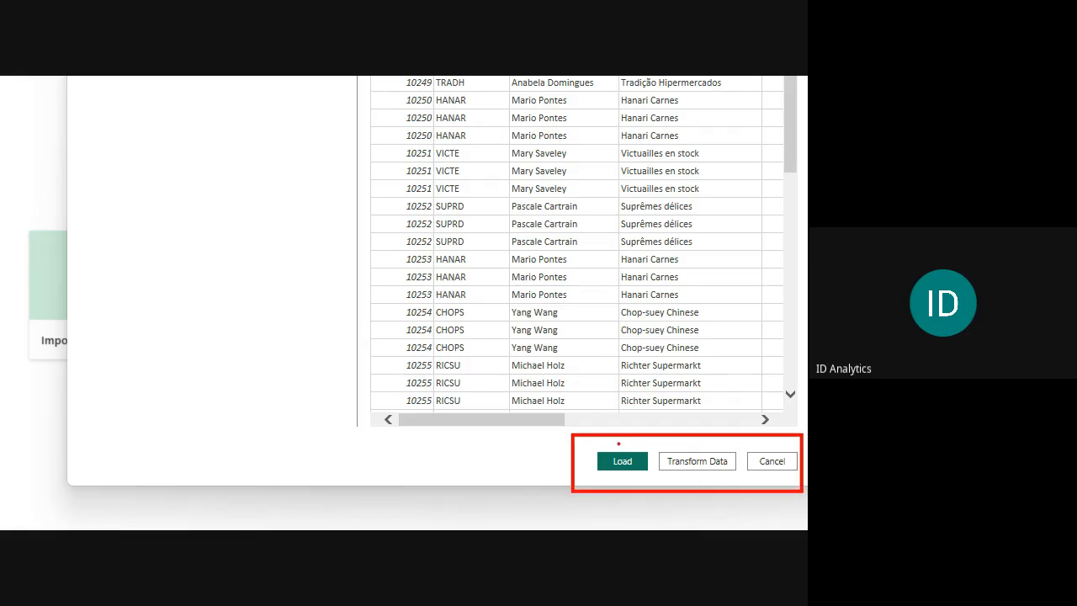
drag(618, 439, 640, 424)
drag(552, 200, 654, 166)
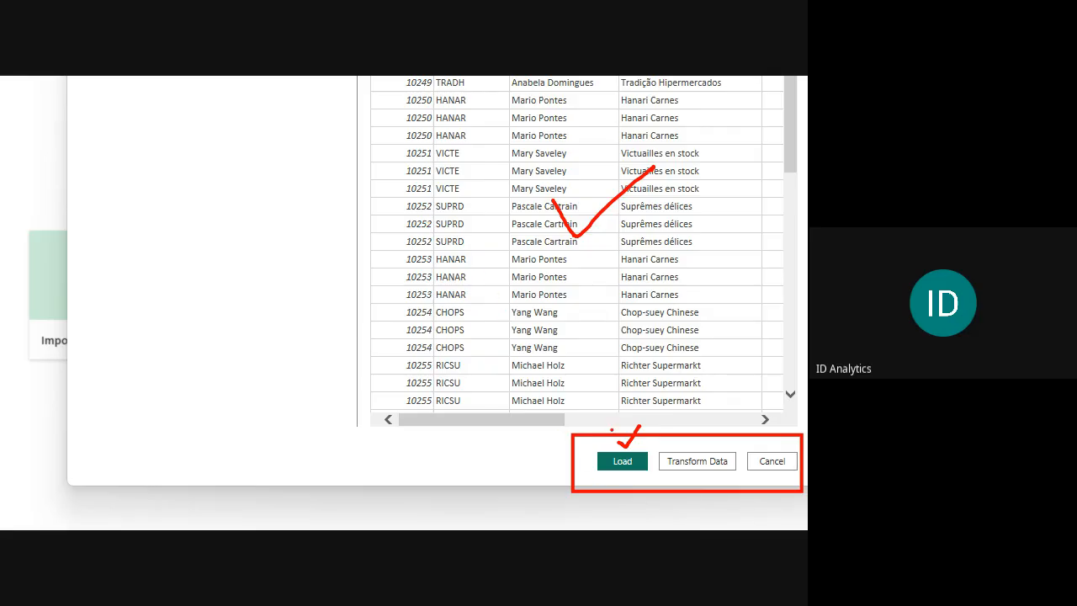
Load Table1 into the report and show its rows in the table view
mouse_move(691, 441)
mouse_down()
mouse_move(700, 450)
mouse_move(731, 431)
mouse_up()
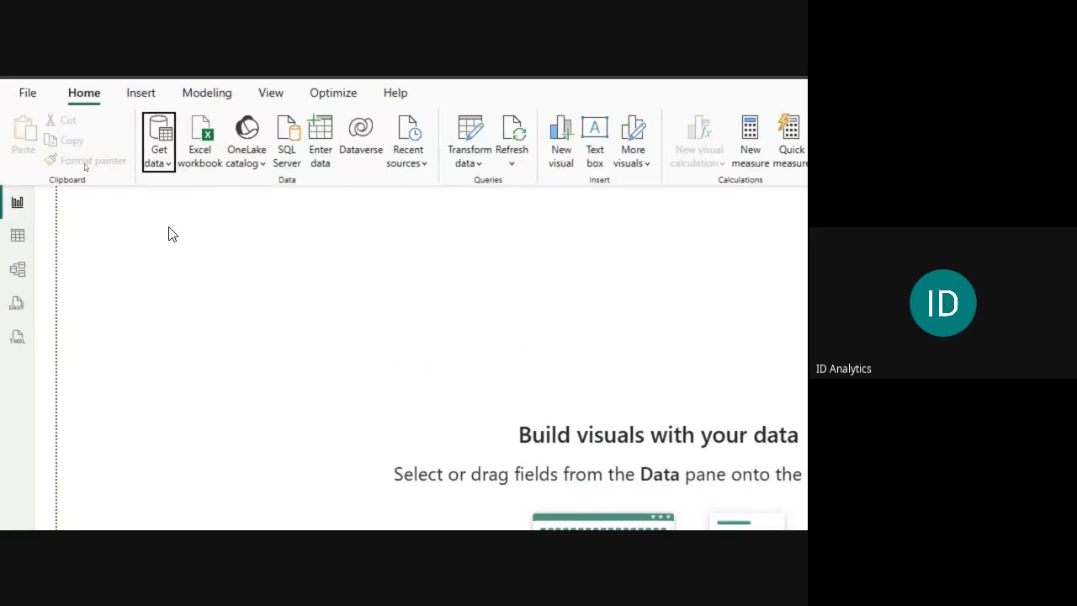
click(7, 238)
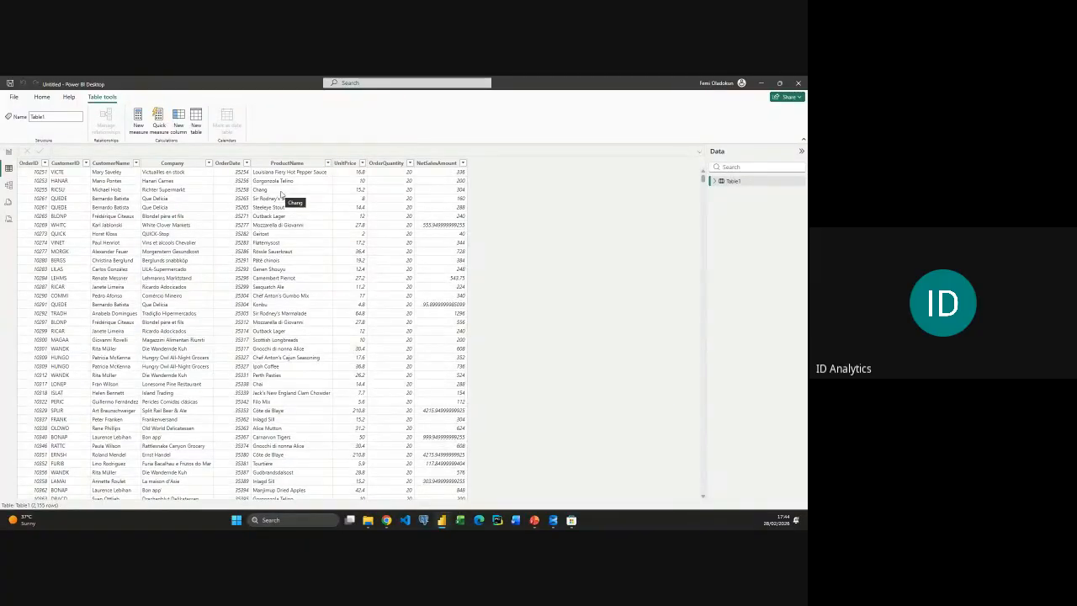
Move the Table1 card further into the canvas in the model view, and return to the report view
click(7, 185)
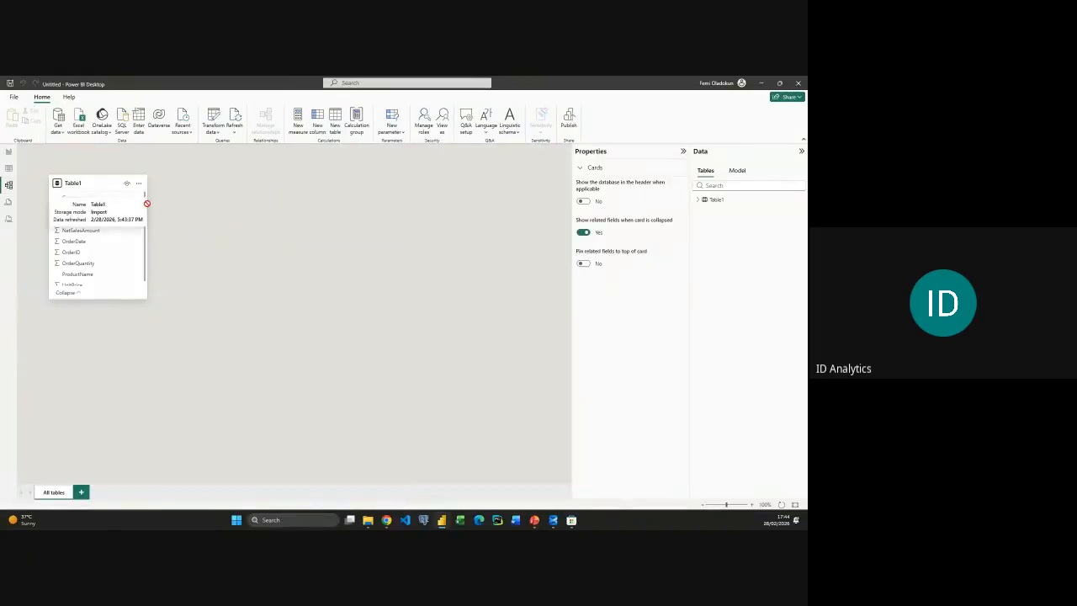
drag(108, 185, 201, 225)
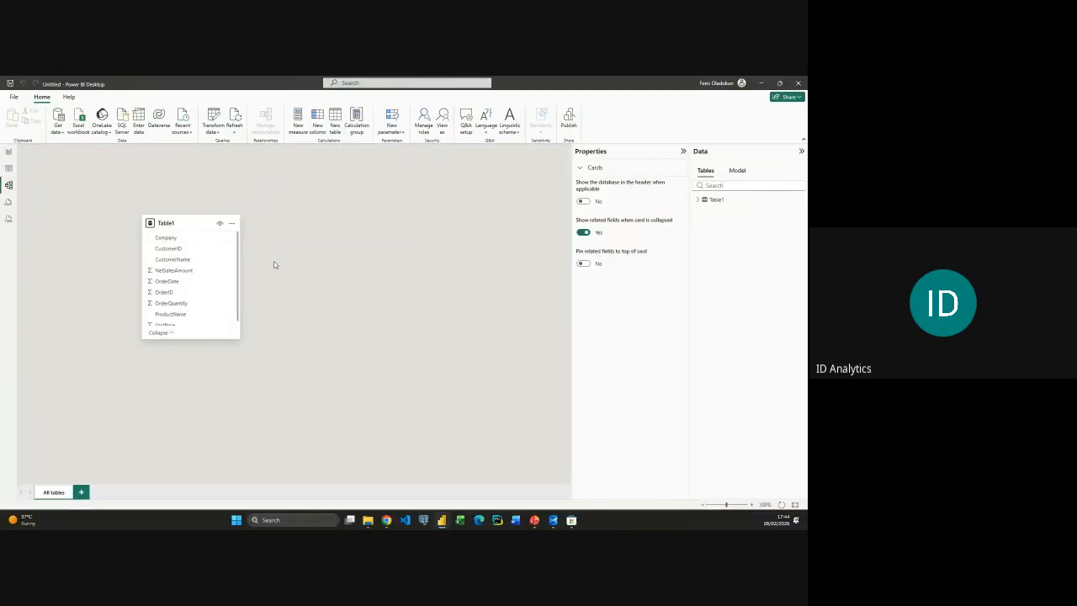
click(8, 151)
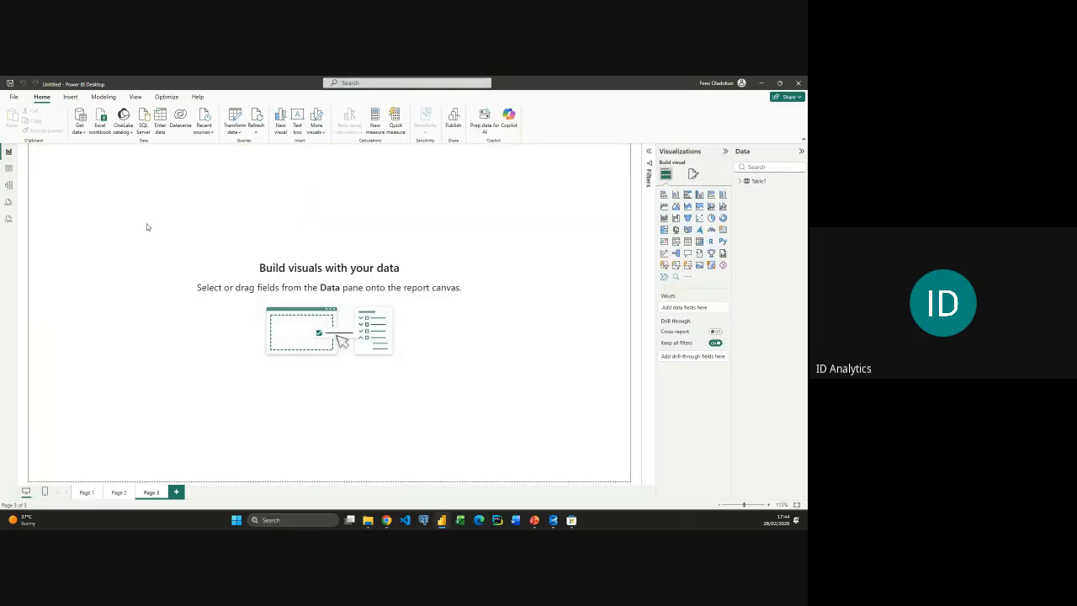
Connect to a PDF data source using the NestleAnnualReport2020 file in the Day 1 folder
click(81, 132)
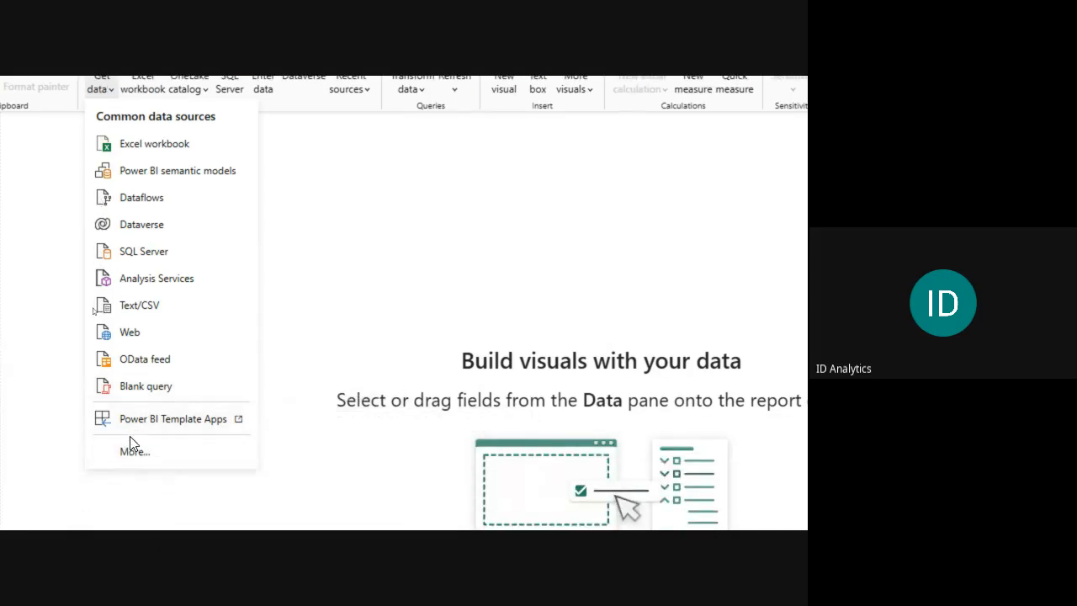
click(132, 464)
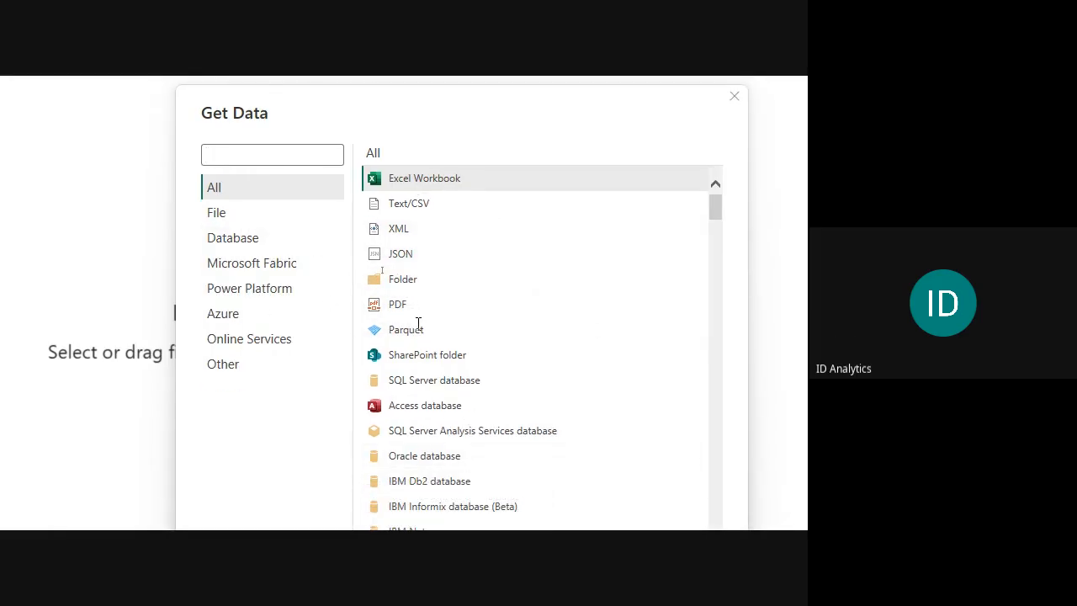
click(399, 313)
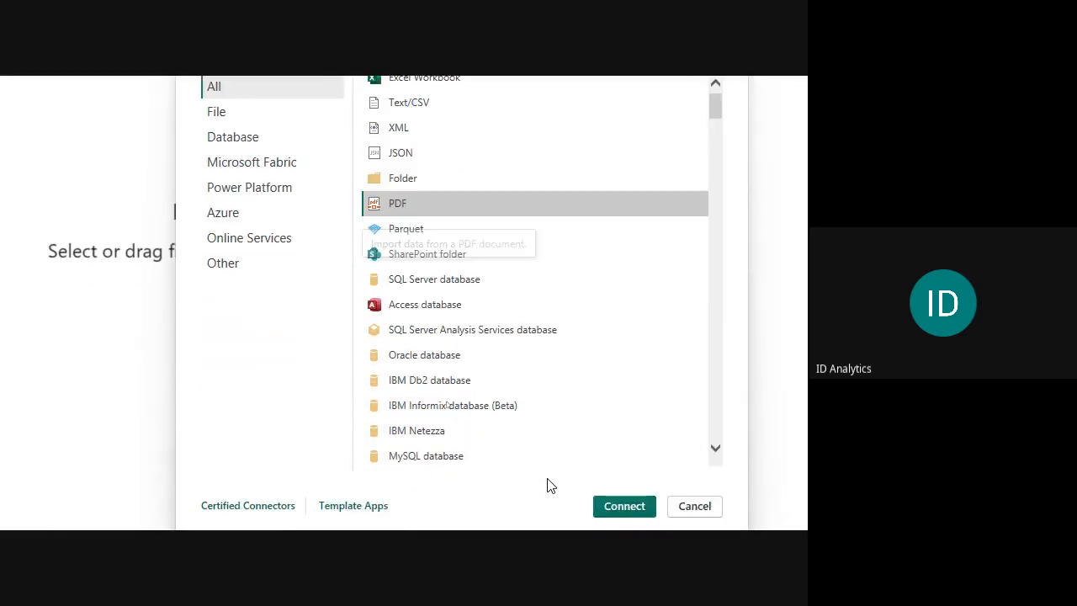
click(628, 471)
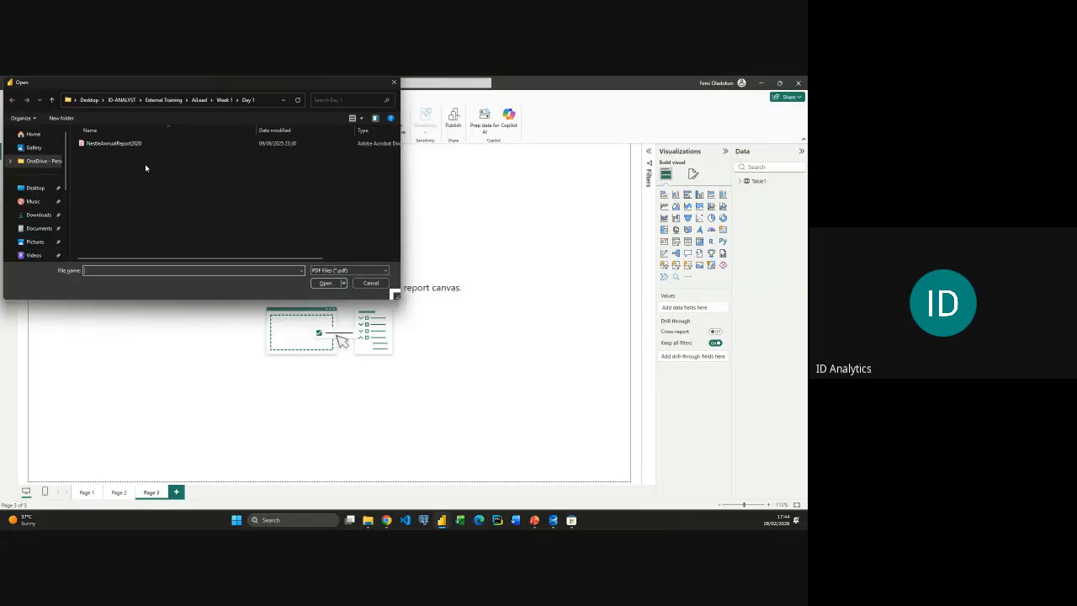
click(130, 145)
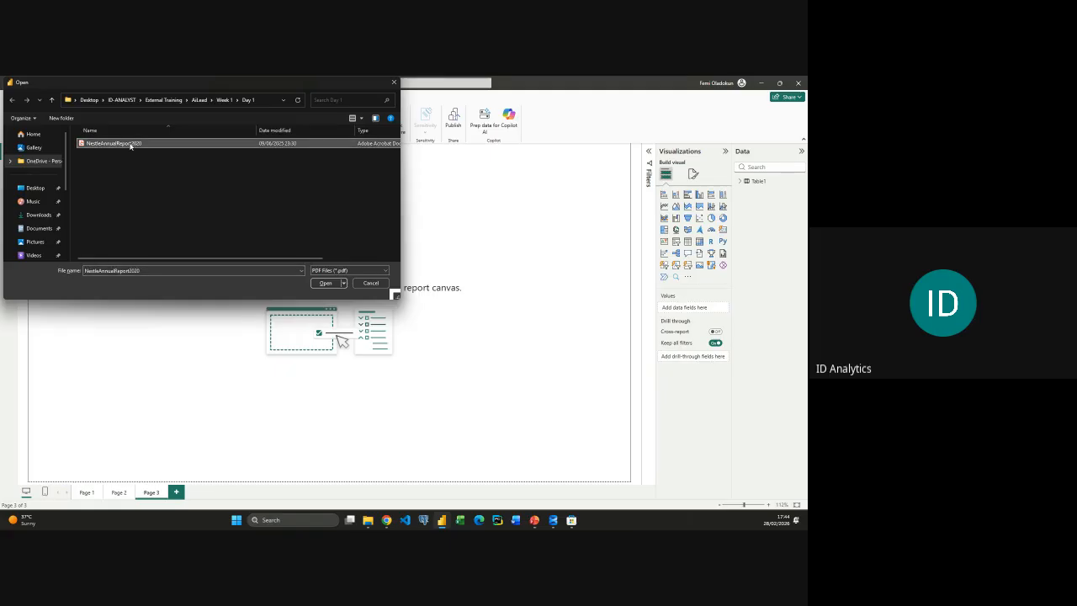
click(324, 283)
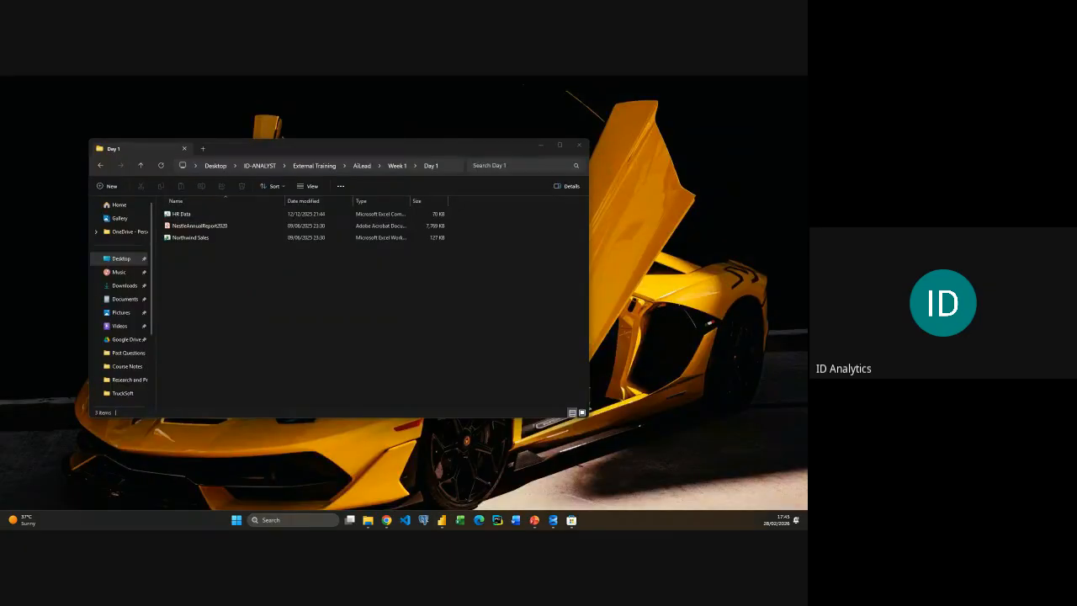
Switch to File Explorer and open NestleAnnualReport2020 from the Day 1 folder in the PDF reader
click(368, 475)
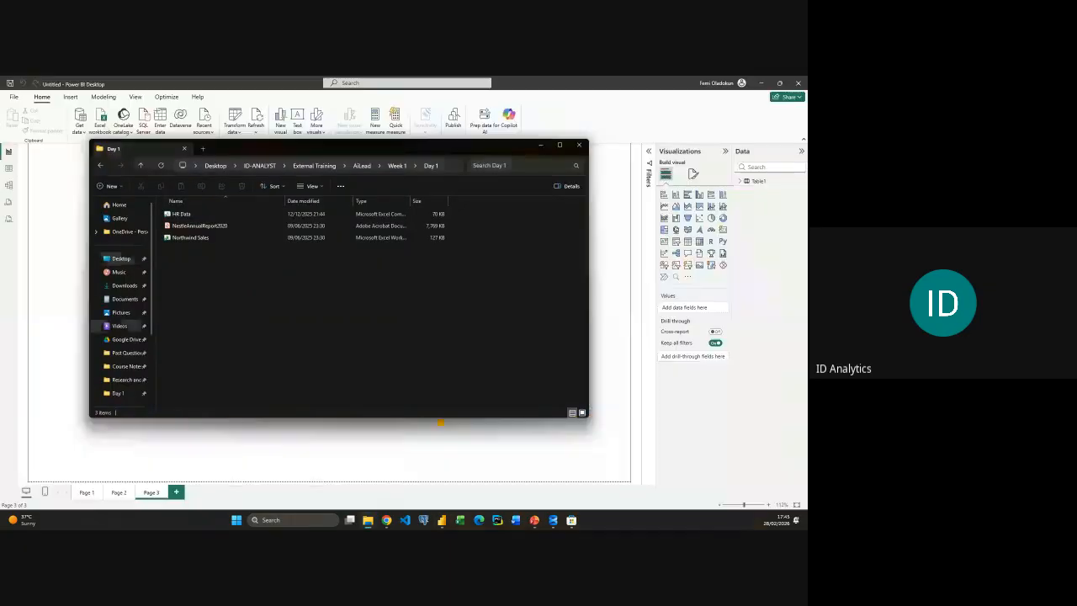
click(217, 227)
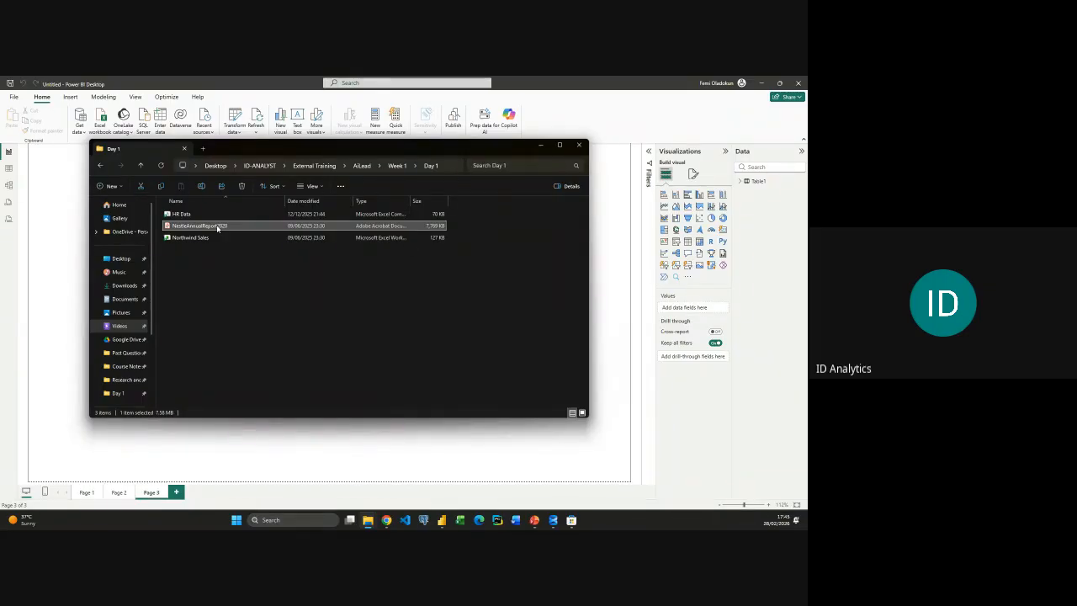
double_click(217, 227)
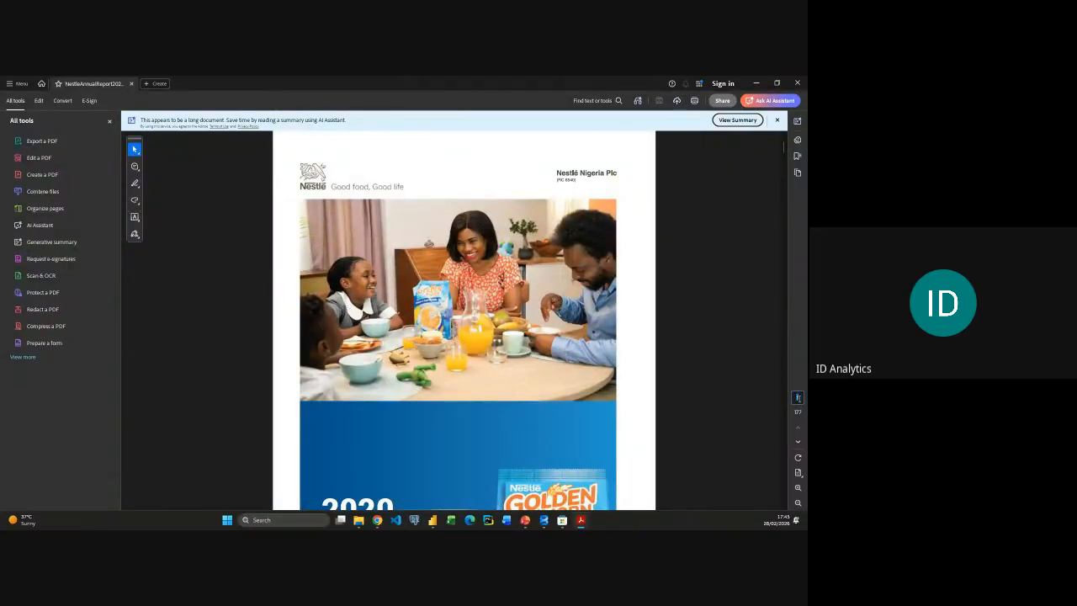
Examine the Statement of Financial Position table on page 51 of the annual report, and switch back to Power BI
key(Return)
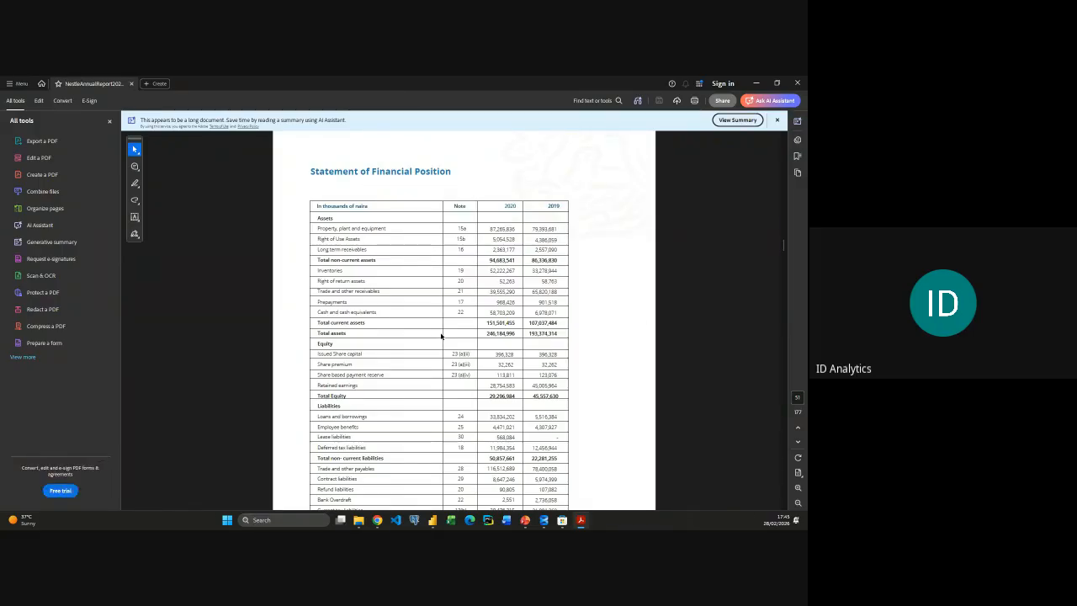
scroll(440, 336, down, 5)
scroll(440, 335, up, 4)
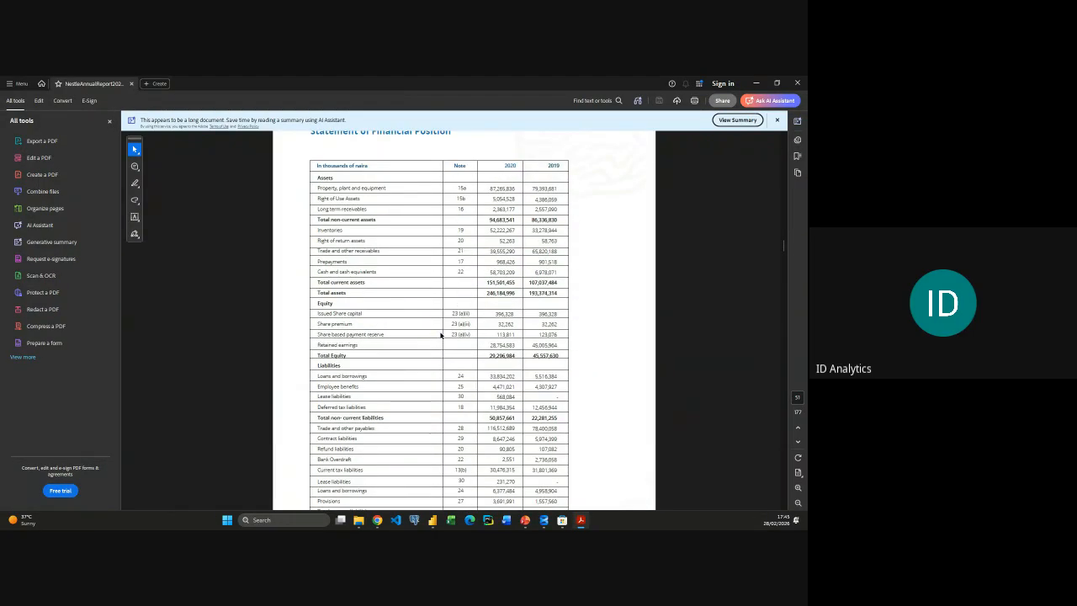
drag(318, 188, 543, 232)
click(588, 233)
scroll(588, 233, down, 1)
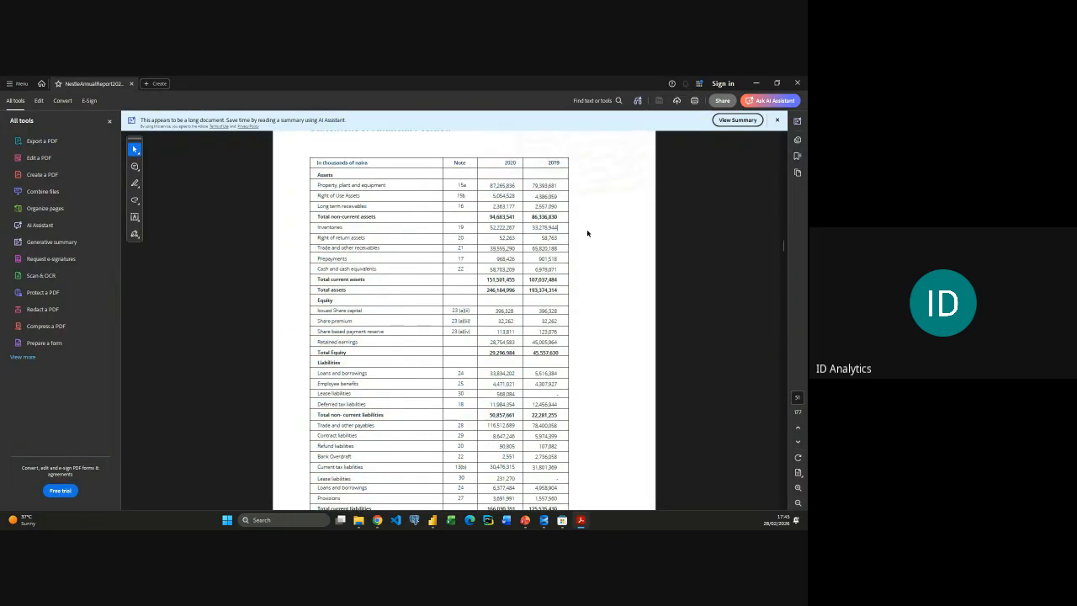
scroll(377, 217, up, 2)
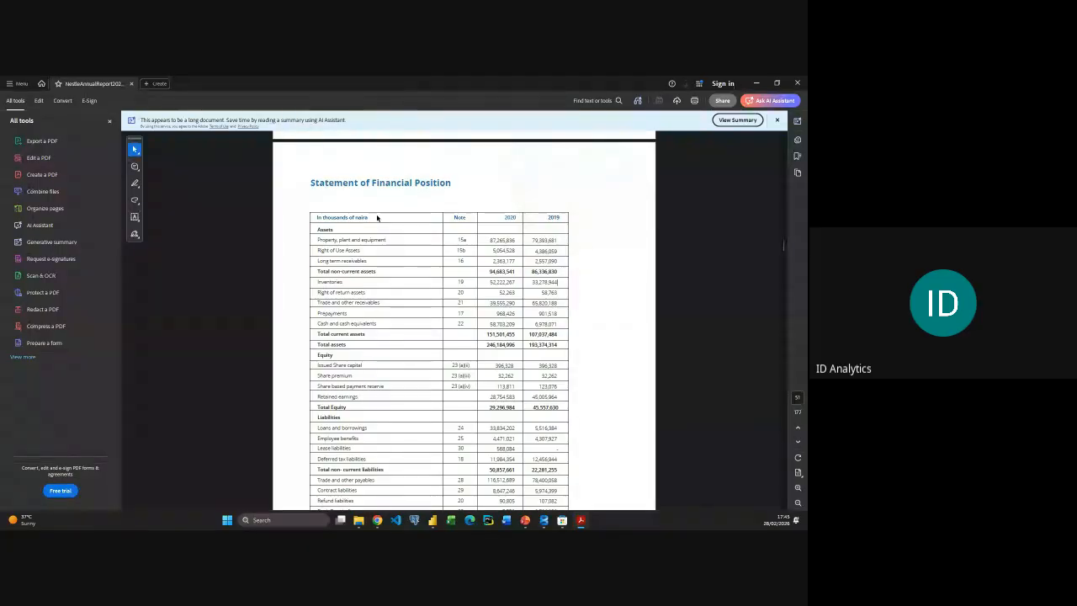
key(alt+Tab)
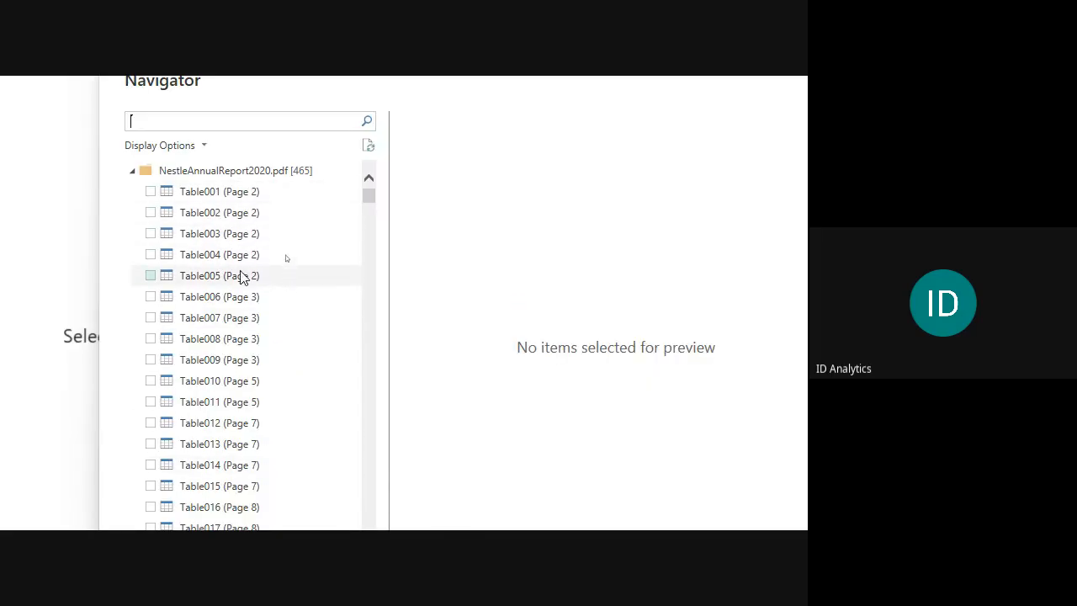
Preview Table006, Table009 and Table104 (Page 50-51) of NestleAnnualReport2020.pdf, and load Table104 into the report
click(202, 306)
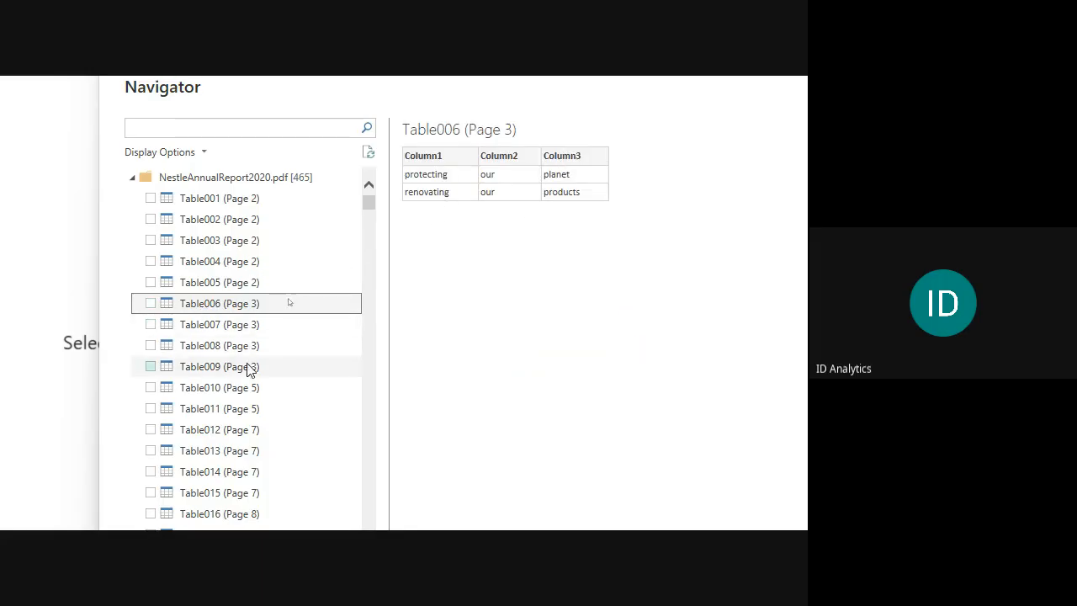
click(250, 368)
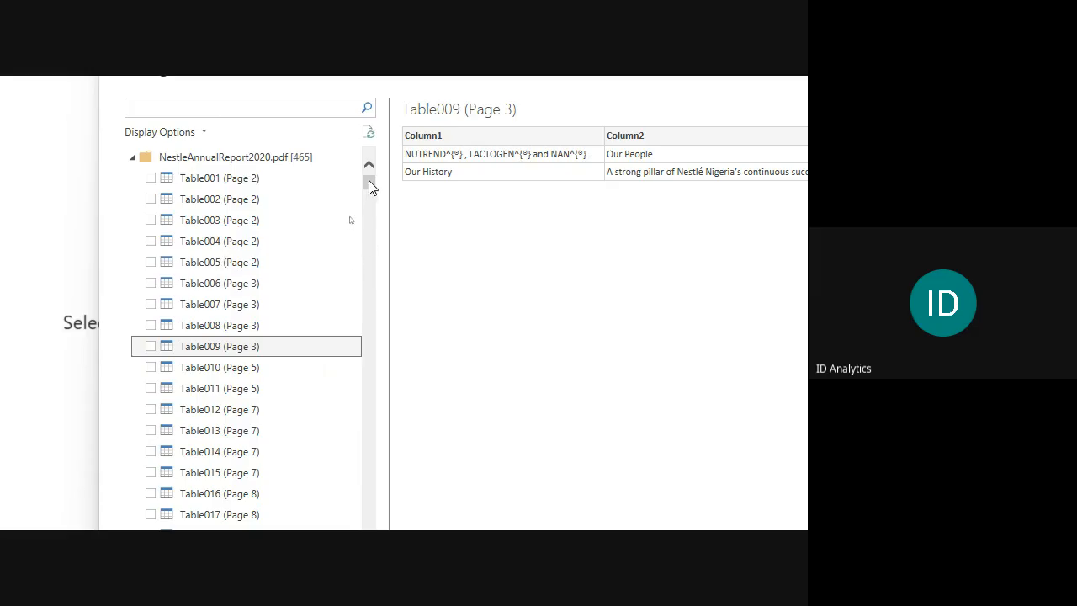
drag(370, 180, 368, 258)
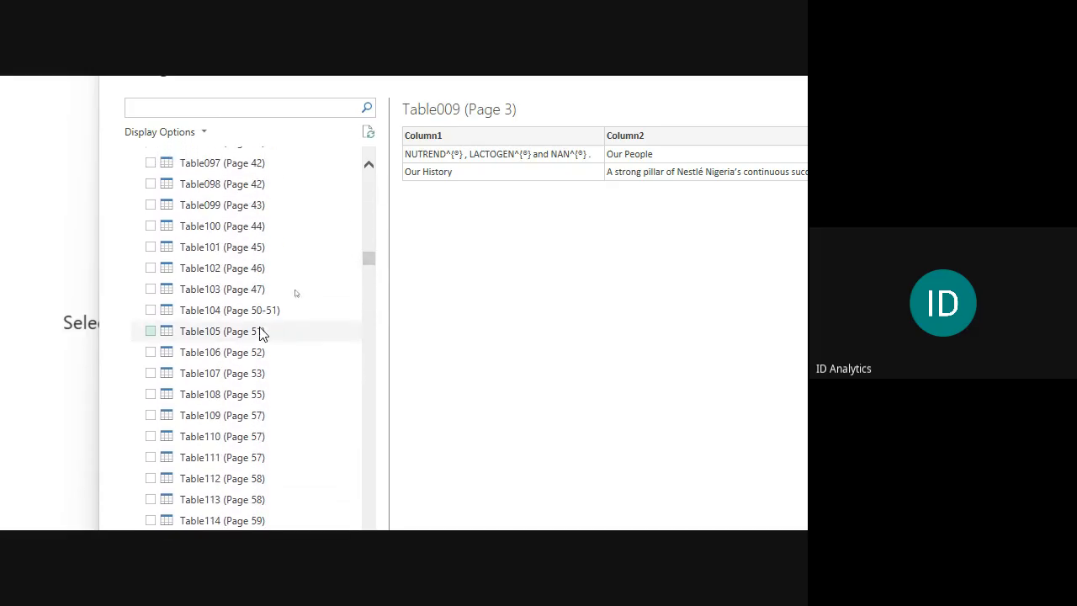
click(213, 310)
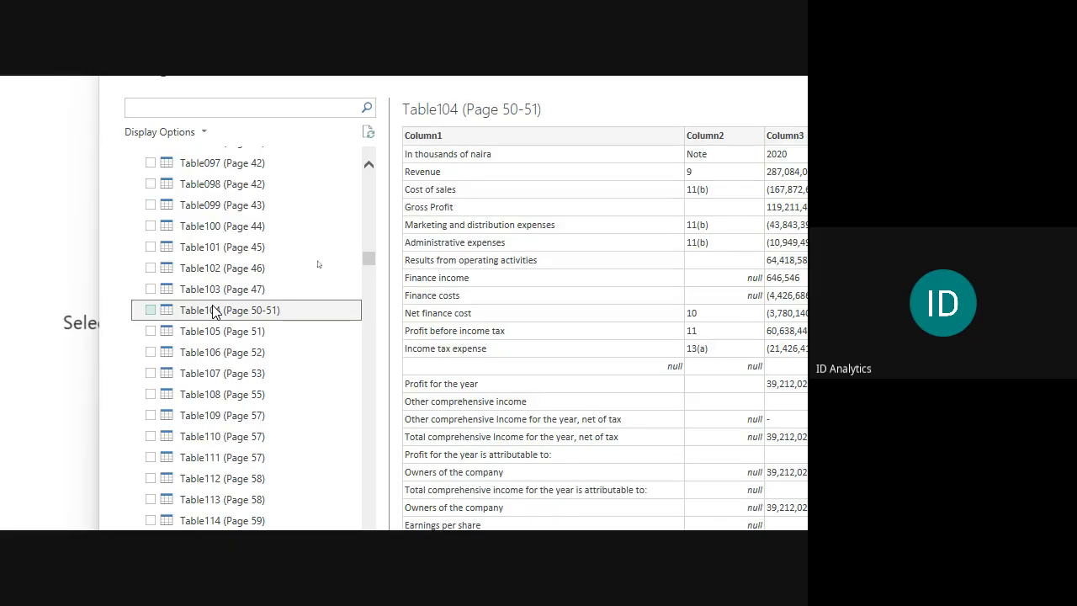
scroll(586, 244, right, 3)
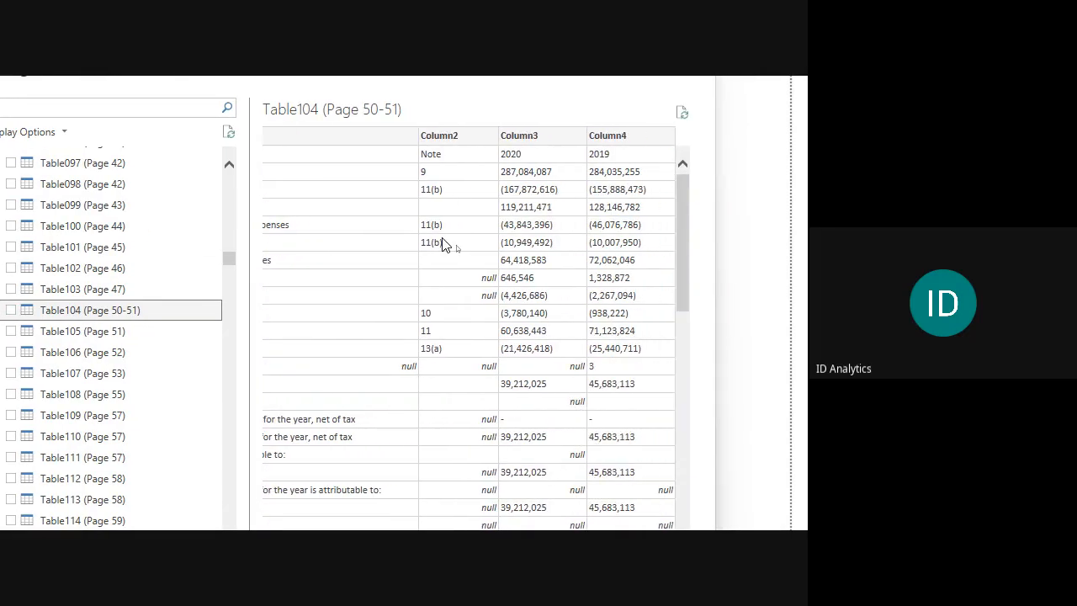
scroll(443, 242, left, 3)
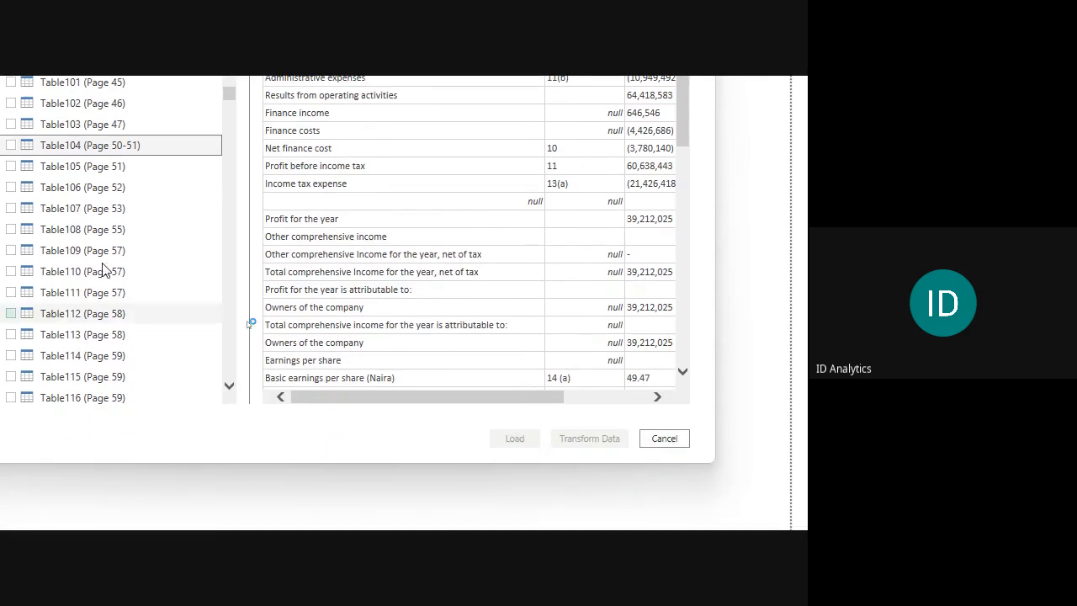
click(11, 146)
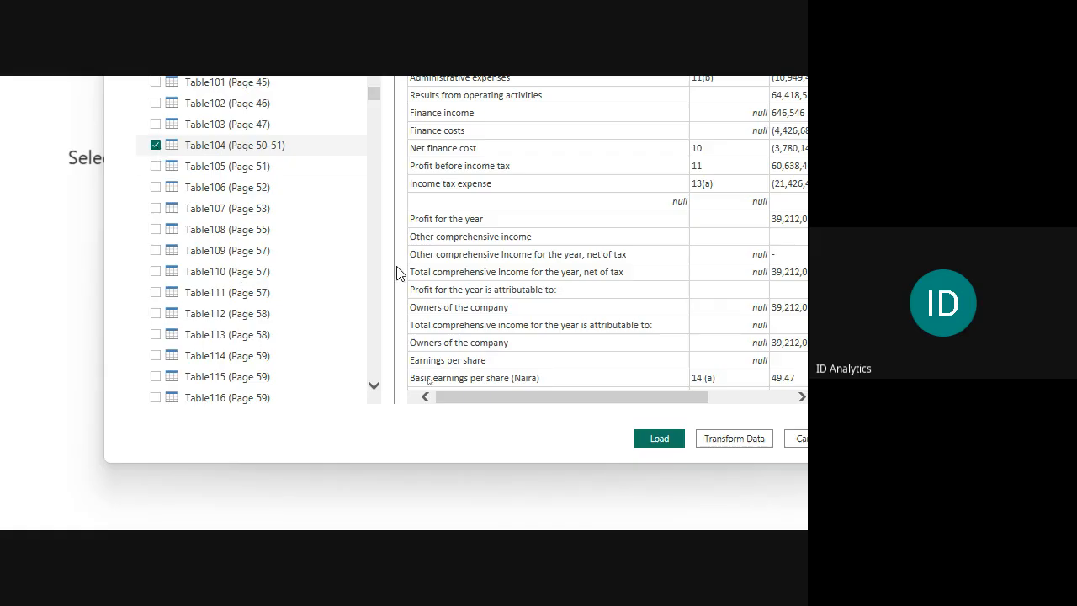
click(661, 441)
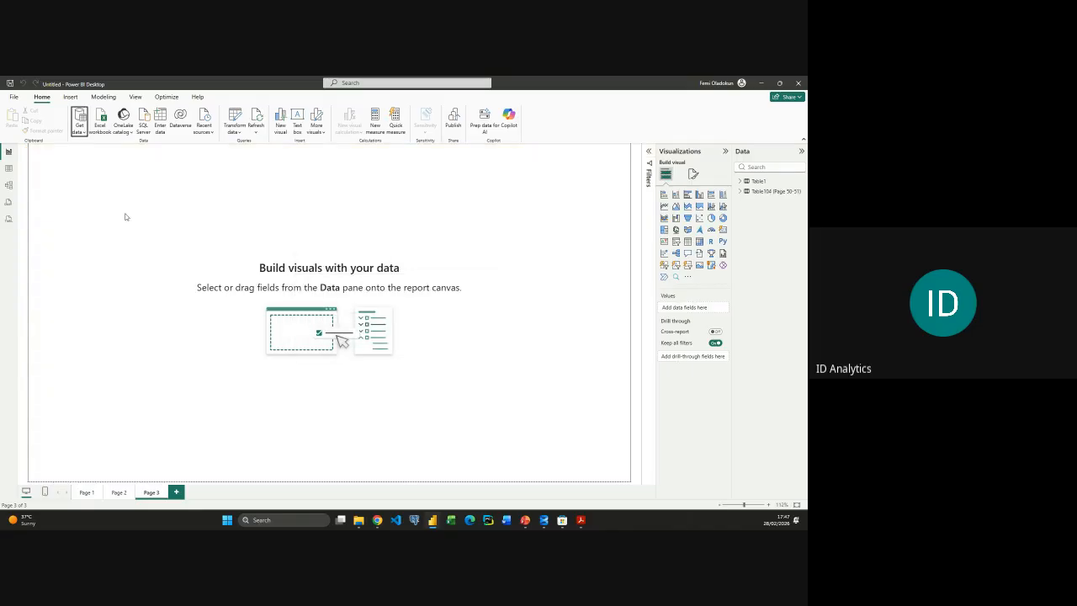
Show the rows of Table104 (Page 50-51) in the table view
click(8, 168)
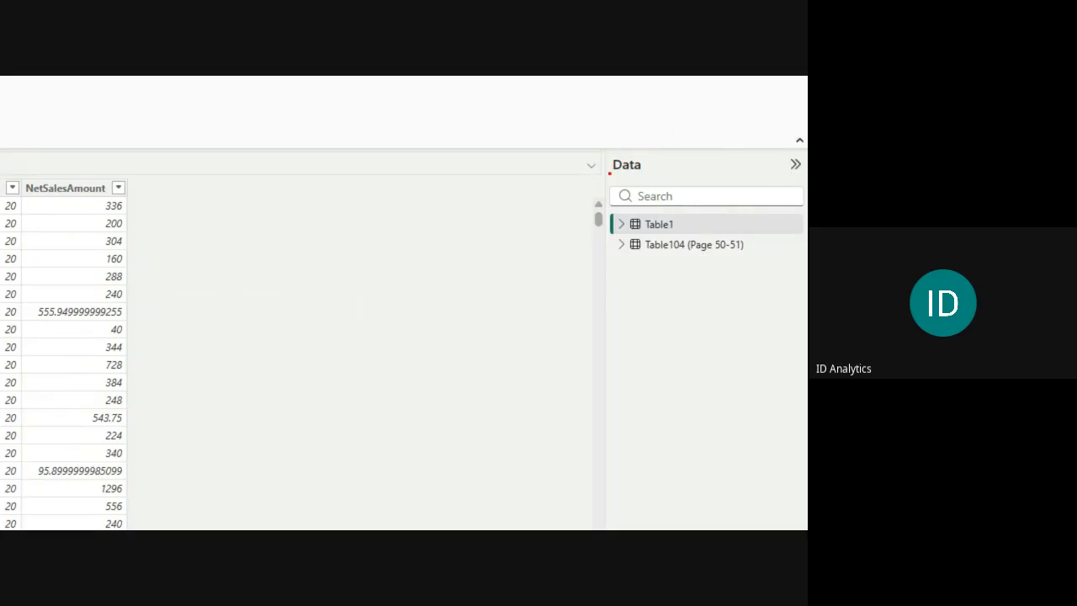
drag(609, 173, 785, 303)
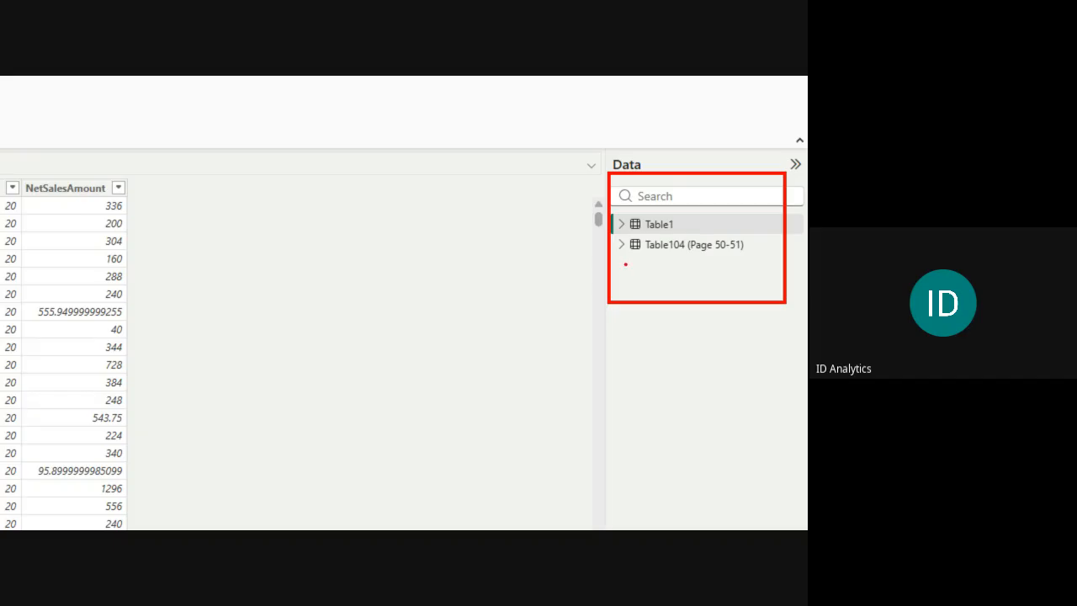
mouse_move(658, 263)
mouse_down()
mouse_move(664, 395)
mouse_move(678, 360)
mouse_up()
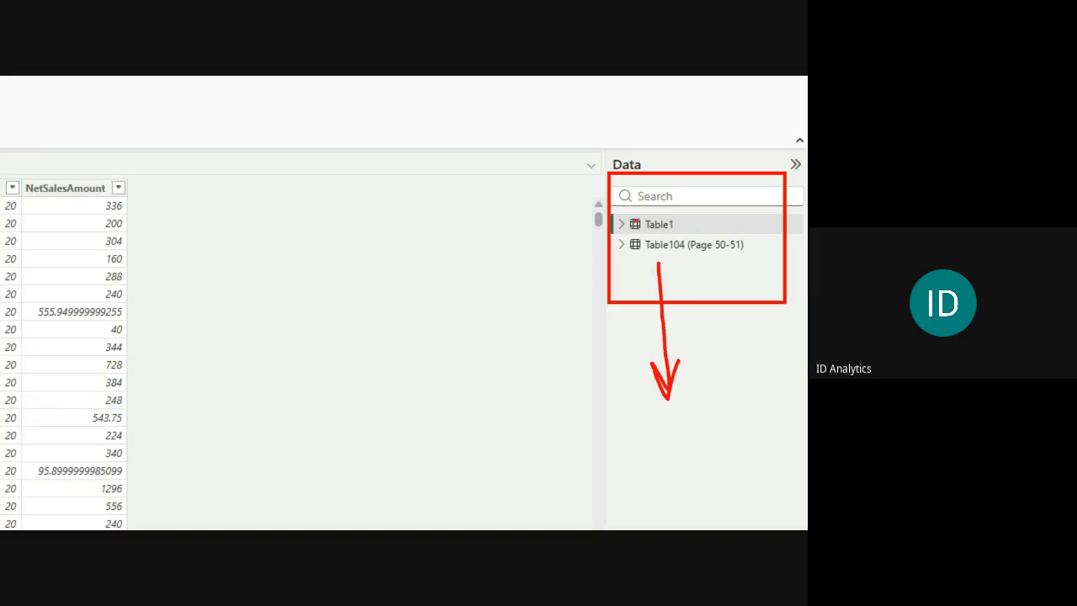
key(Escape)
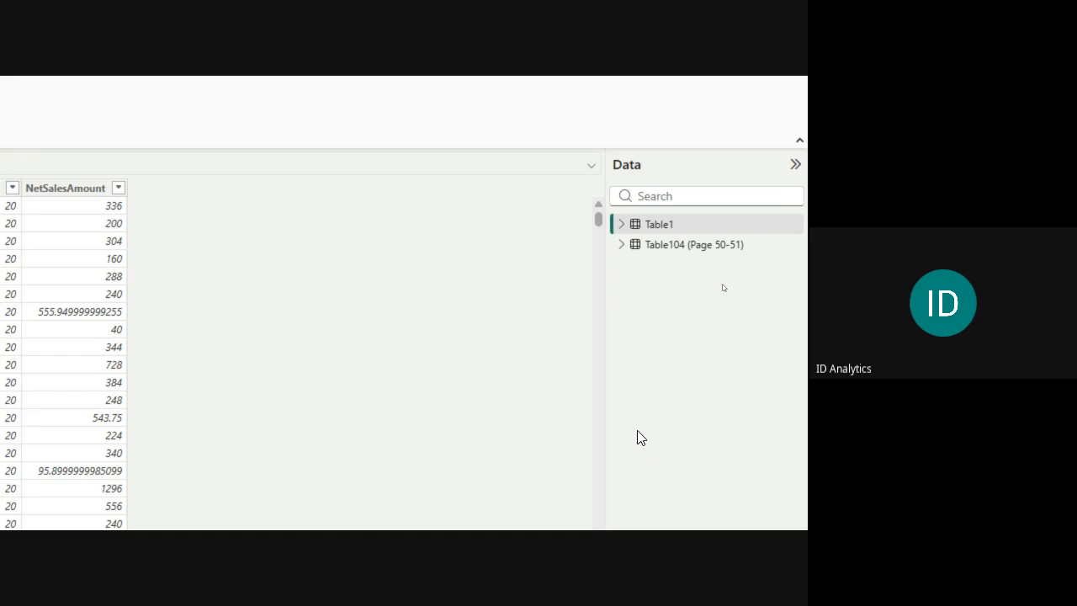
click(673, 257)
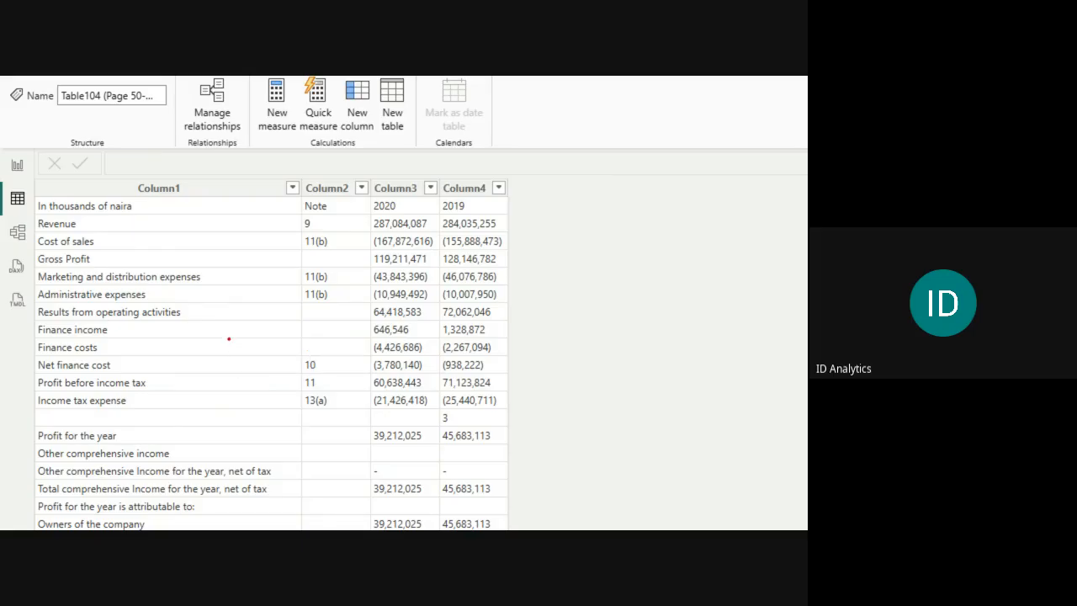
drag(34, 196, 508, 217)
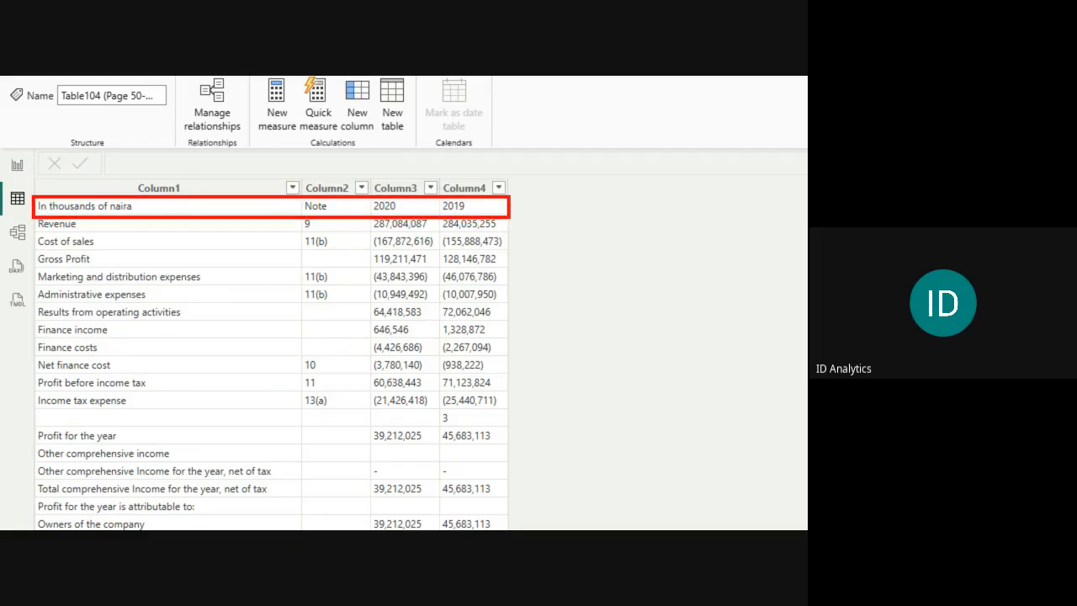
drag(204, 180, 239, 156)
mouse_move(333, 180)
mouse_down()
mouse_move(365, 156)
mouse_move(407, 179)
mouse_move(429, 157)
mouse_move(463, 181)
mouse_move(484, 157)
mouse_up()
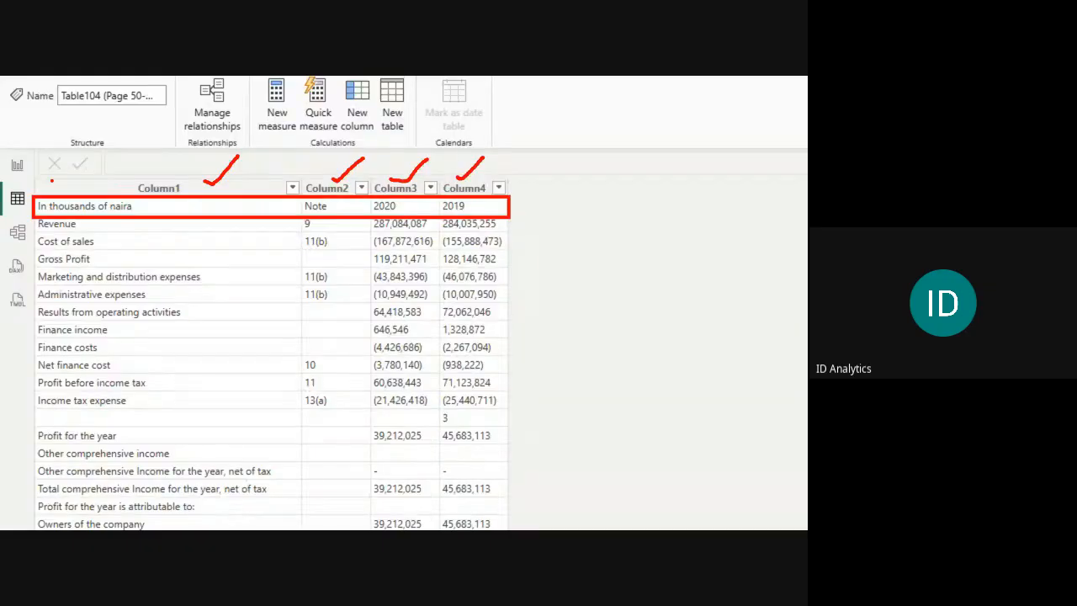
click(52, 187)
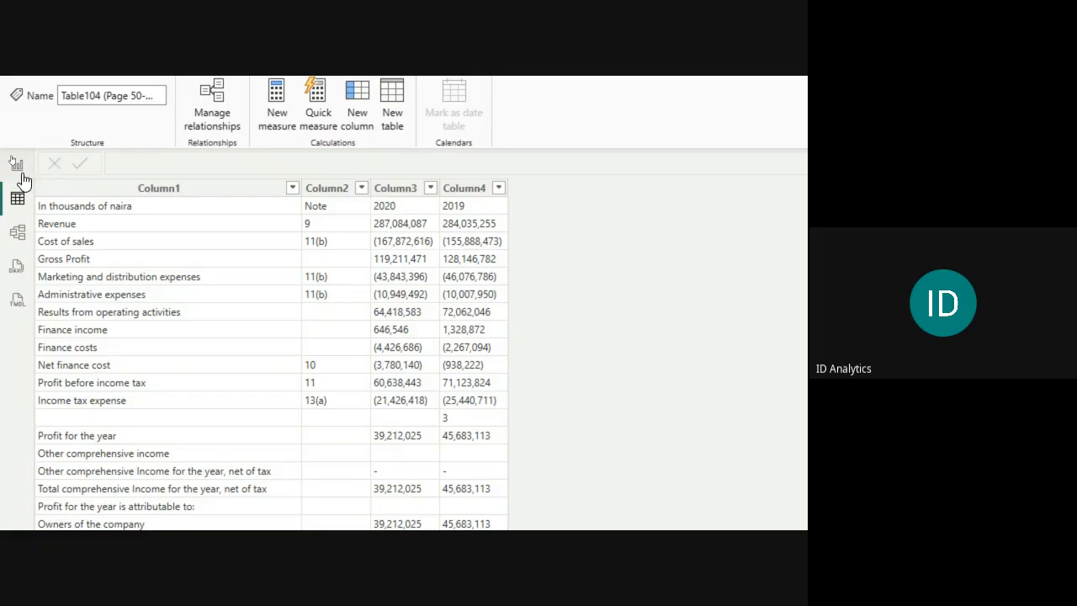
Return to the report view, switch to SQL Server Management Studio and list the tables of the AdventureWorks2019 database
click(17, 165)
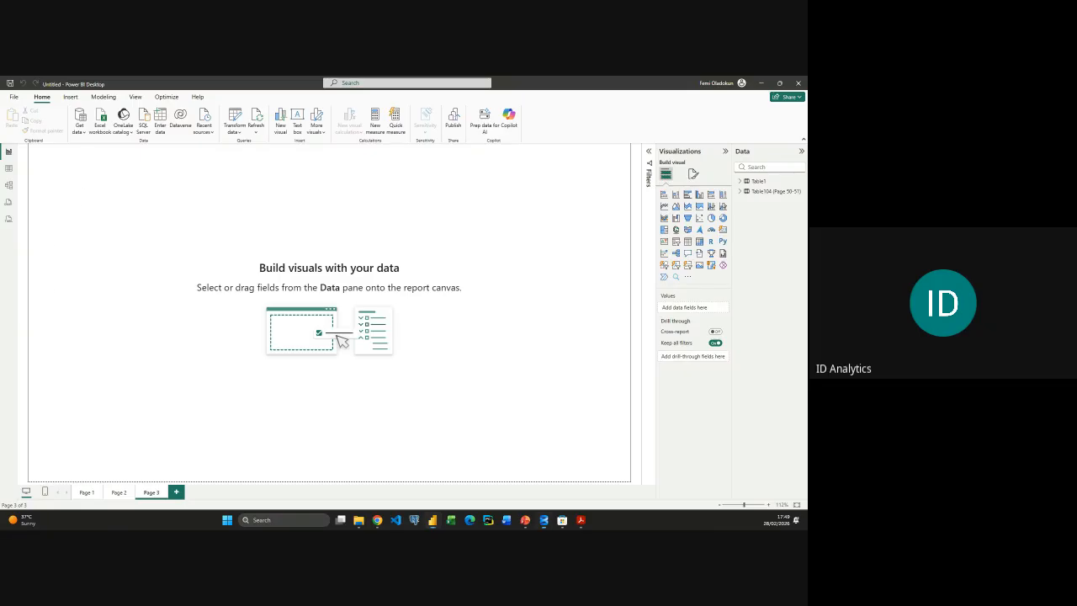
drag(2, 204, 543, 140)
click(615, 140)
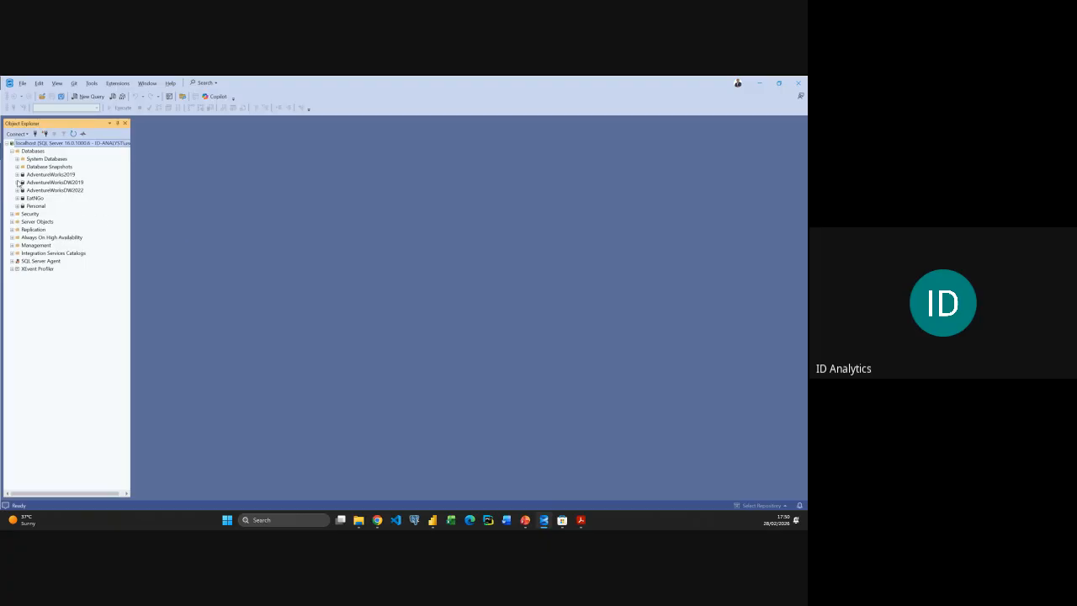
click(17, 174)
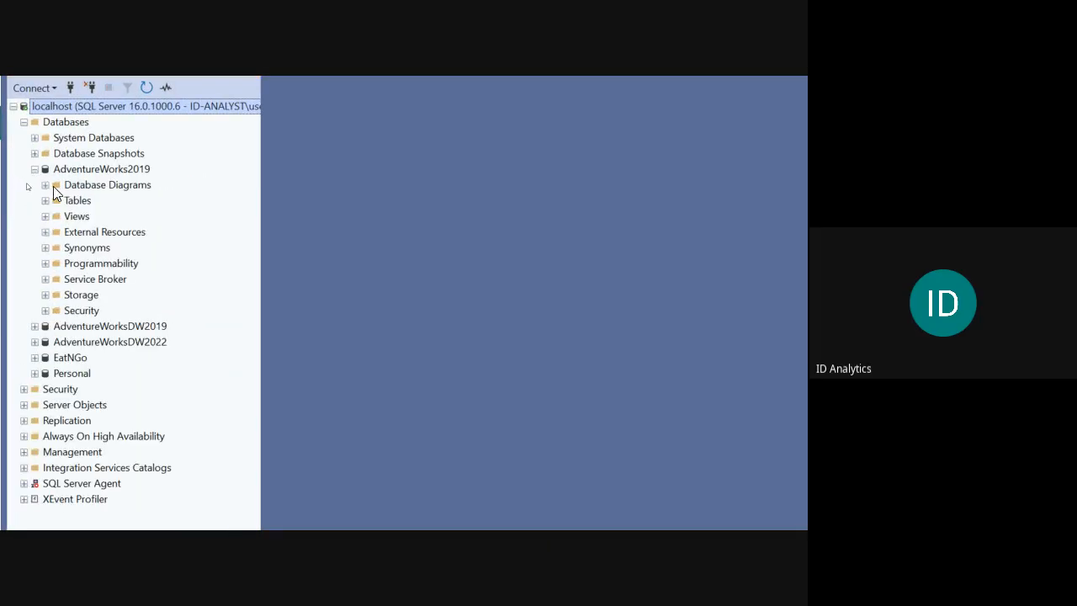
click(46, 202)
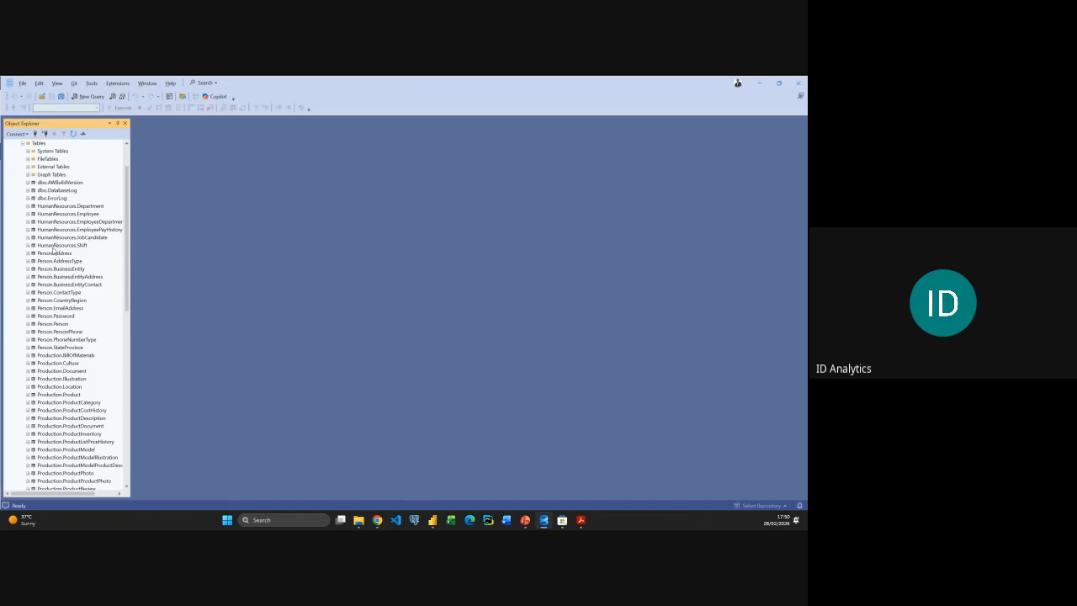
Switch back to Power BI, start a SQL Server database connection, and look up the server name in SQL Server Management Studio
key(alt+Tab)
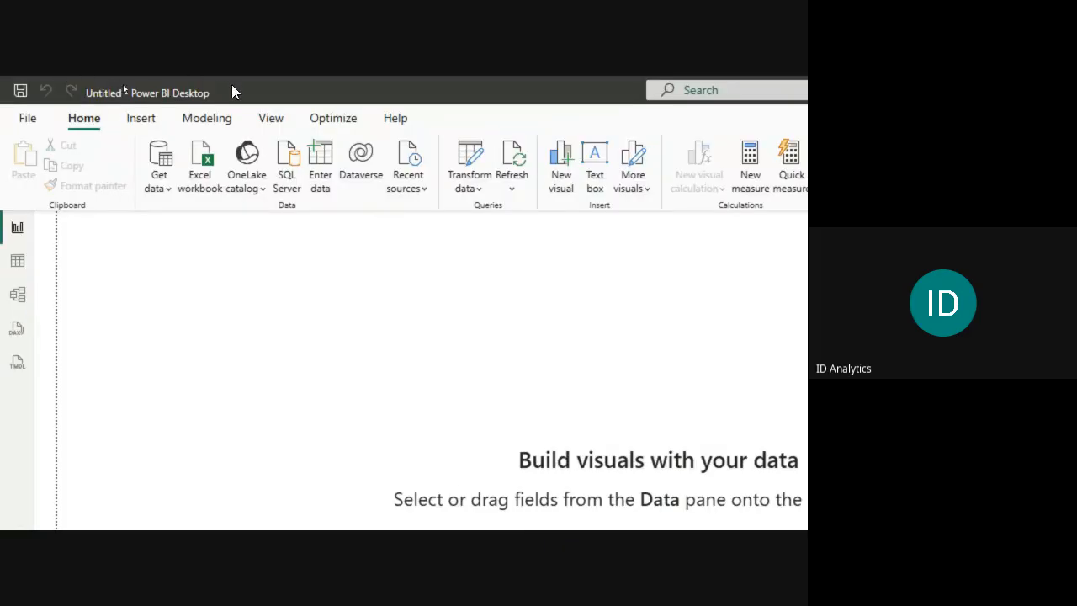
click(292, 174)
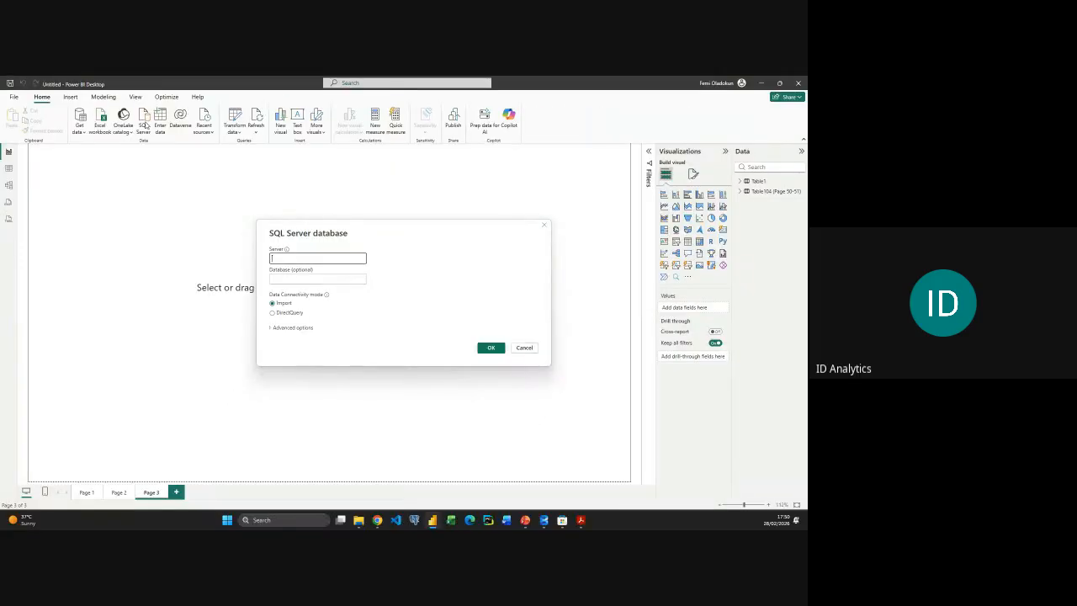
drag(351, 231, 261, 217)
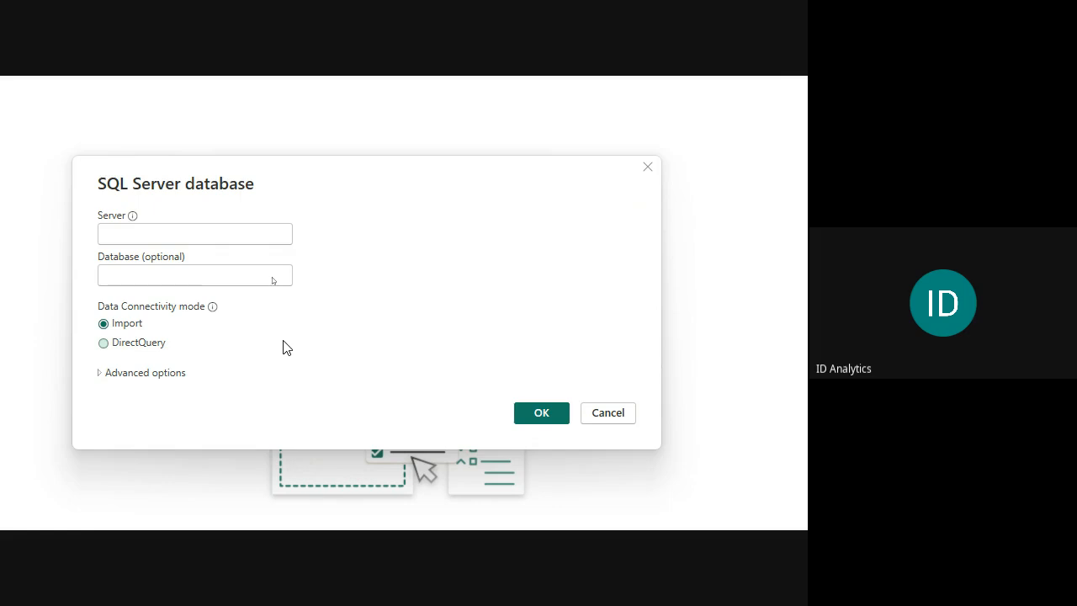
mouse_move(131, 223)
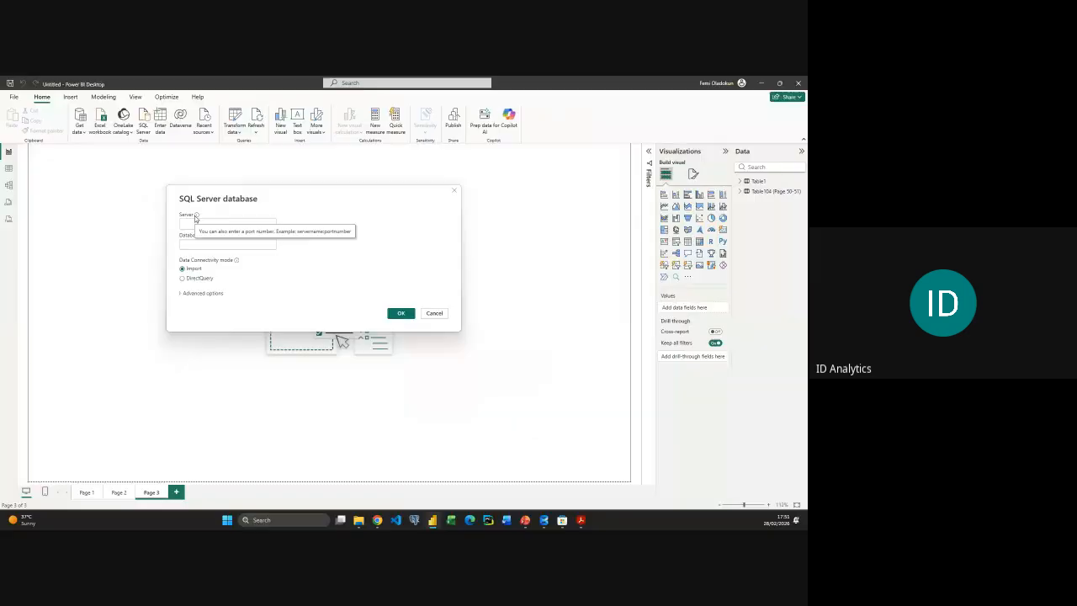
key(alt+Tab)
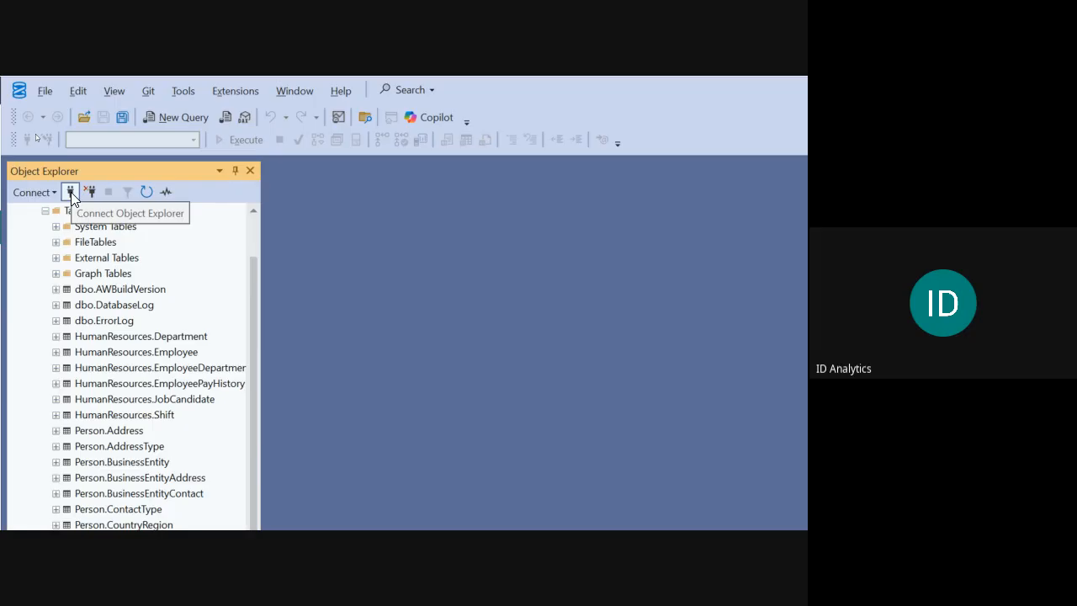
click(70, 193)
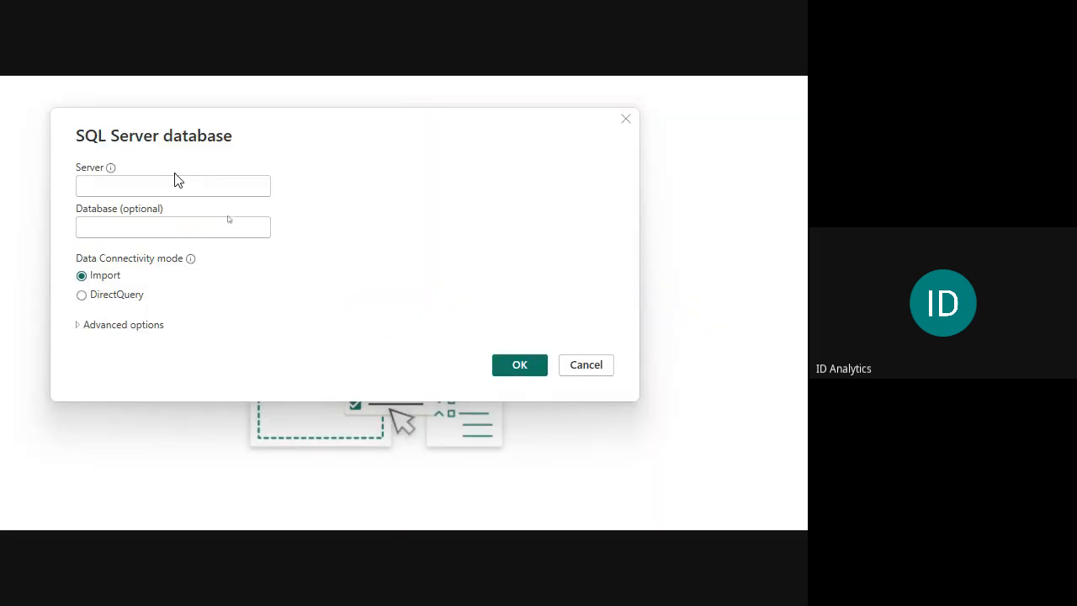
Connect to the localhost server in Import mode without naming a database, and expand AdventureWorks2019 among its databases
click(178, 184)
text(localhost)
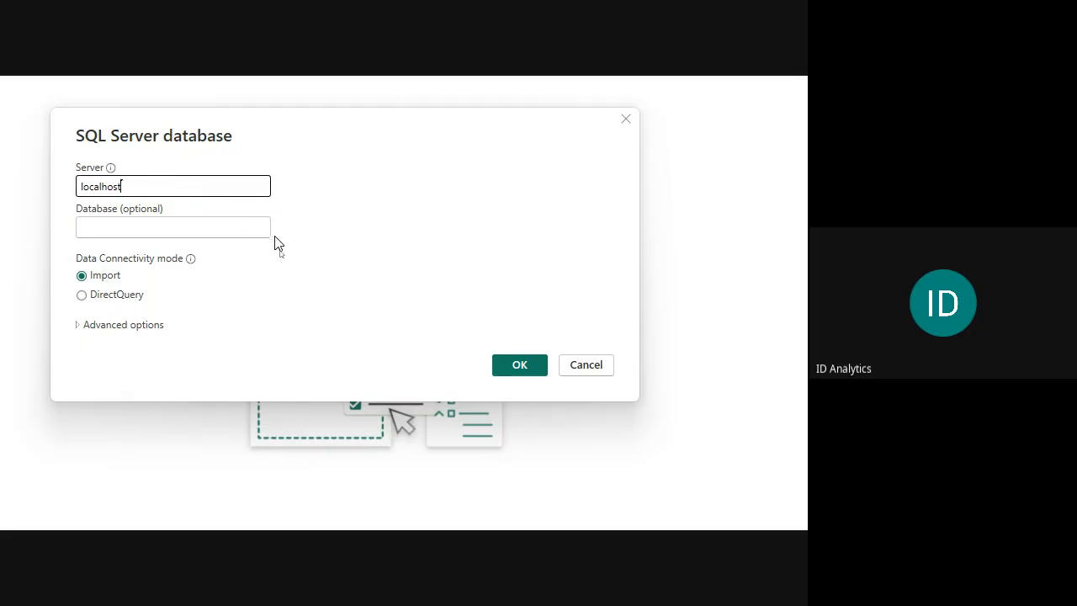
click(519, 365)
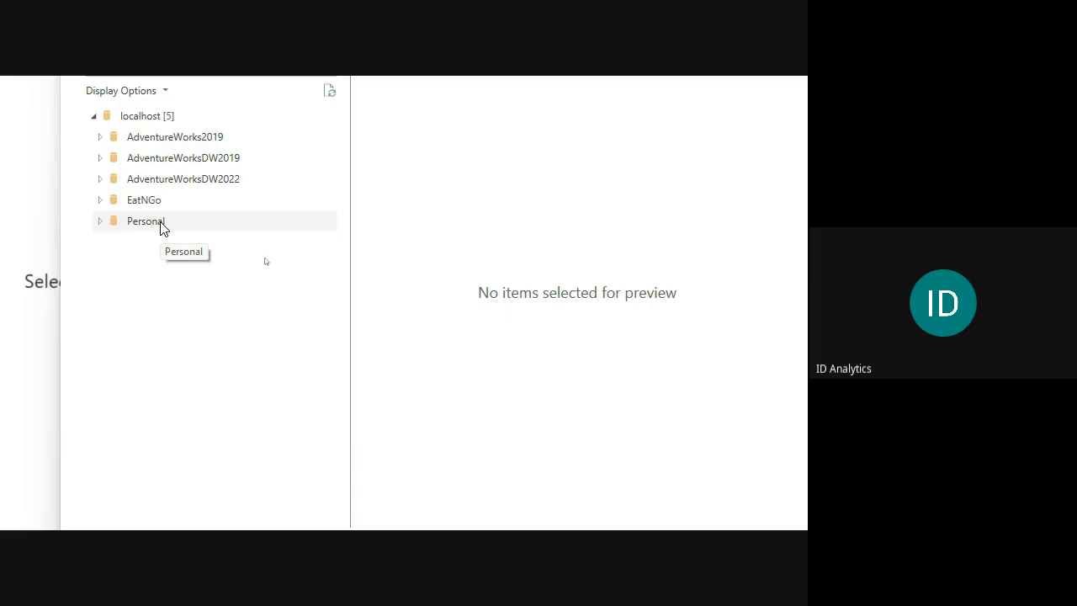
click(98, 138)
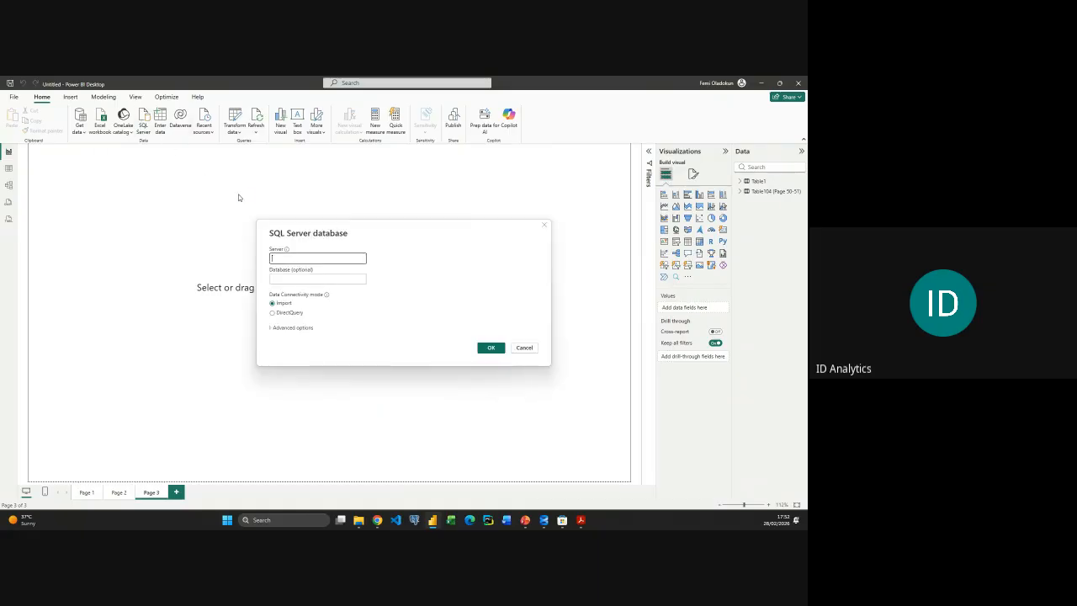
Connect to the AdventureWorks2019 database on the localhost SQL Server in Import mode
text(localhost)
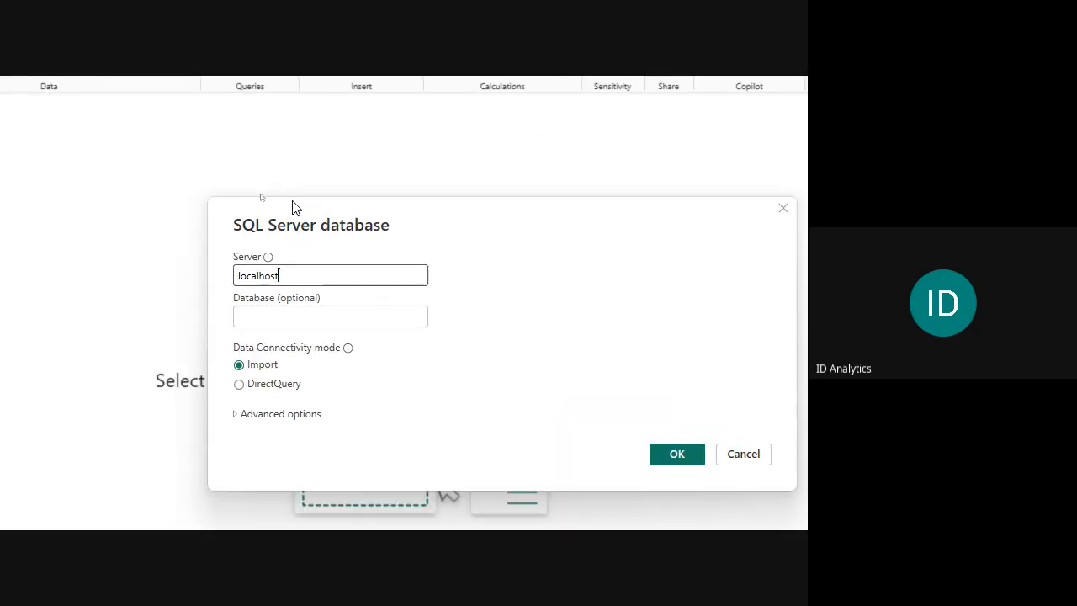
drag(295, 207, 223, 156)
click(229, 268)
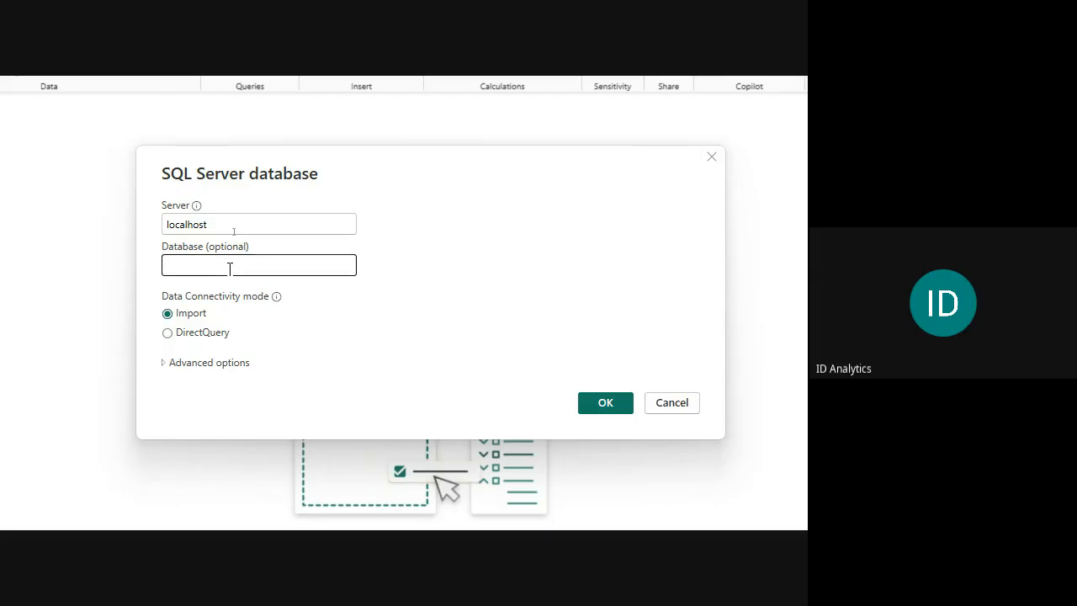
text(AdventureWorks2019)
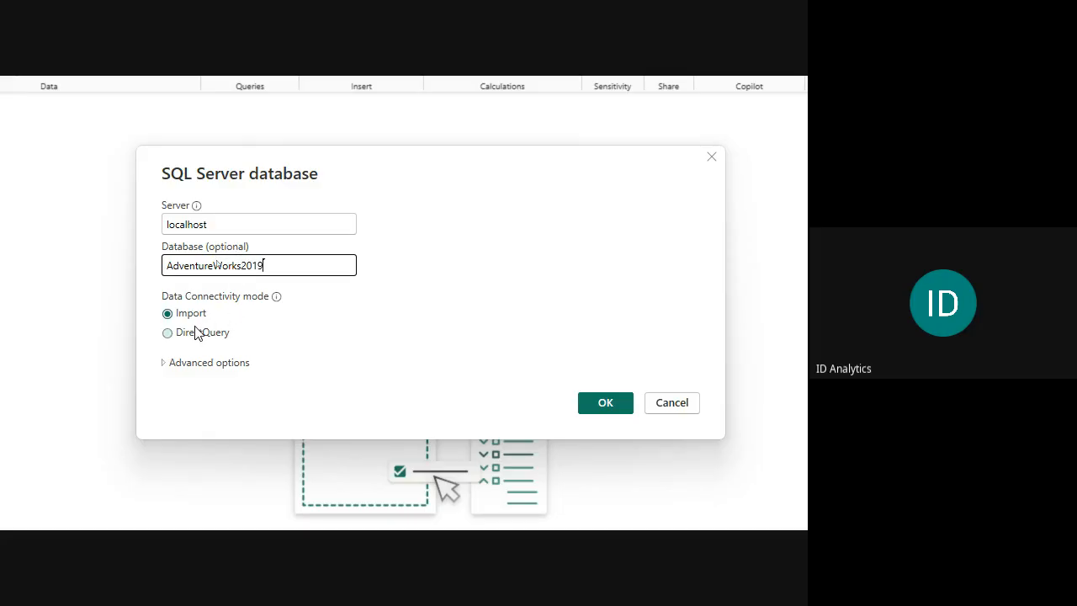
click(606, 403)
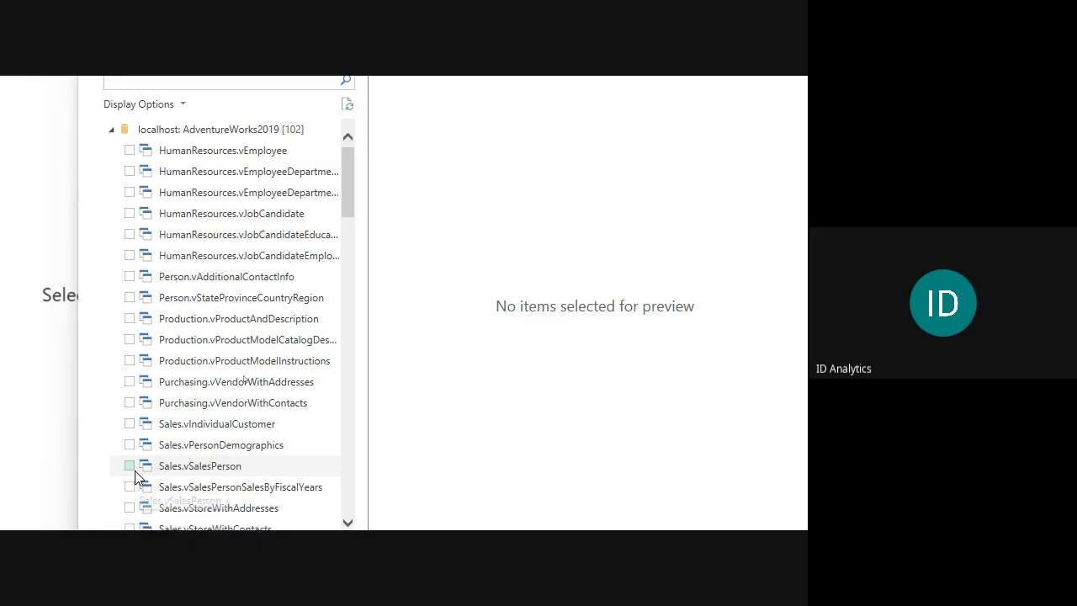
Preview Sales.vSalesPerson and HumanResources.vEmployee, and load only HumanResources.vEmployee into the report
click(130, 466)
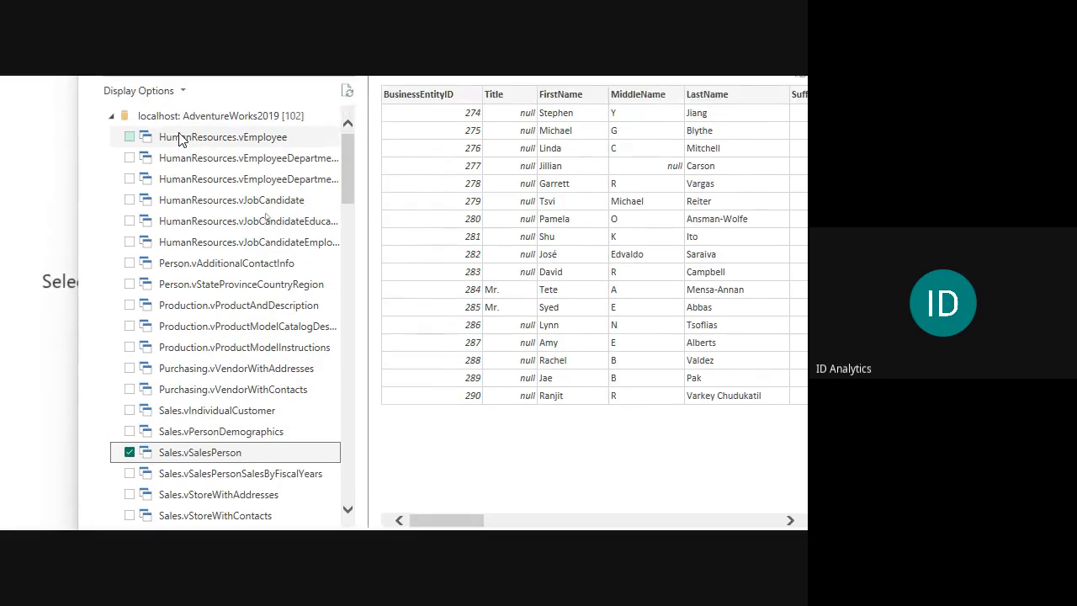
click(129, 136)
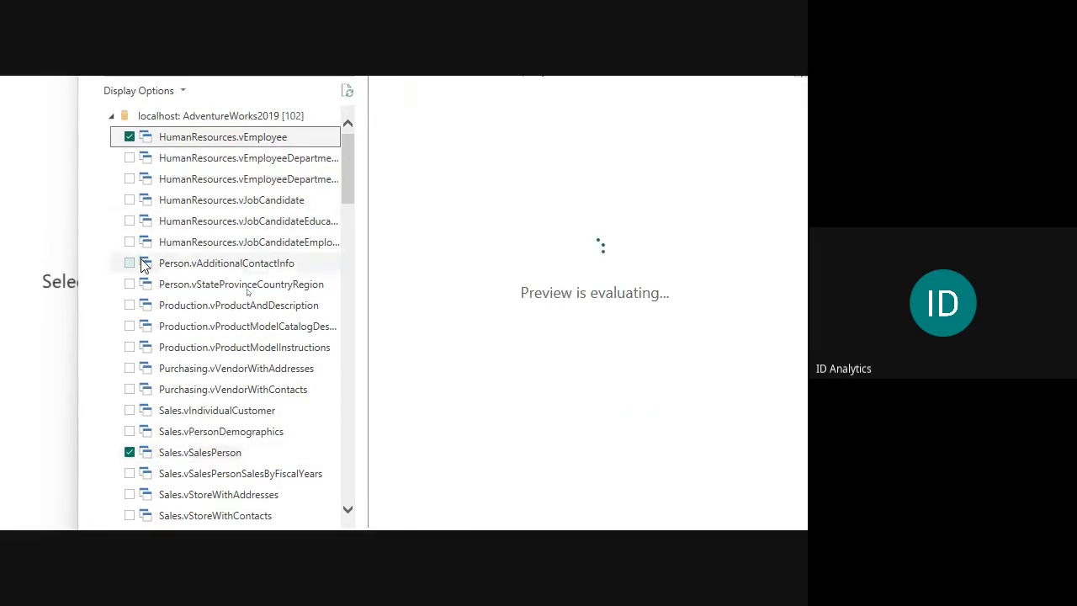
click(129, 452)
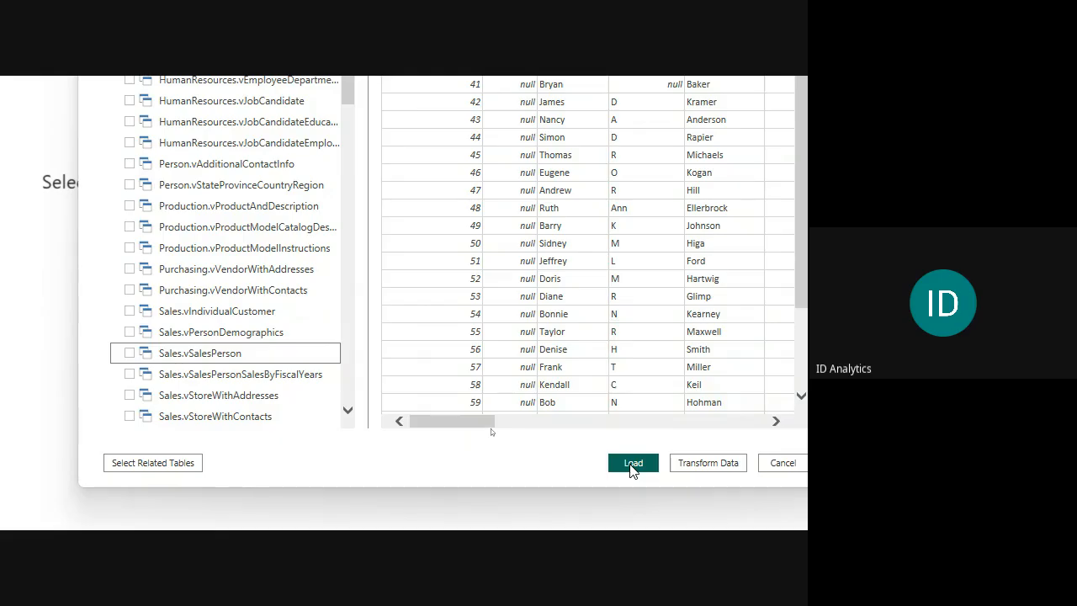
click(633, 464)
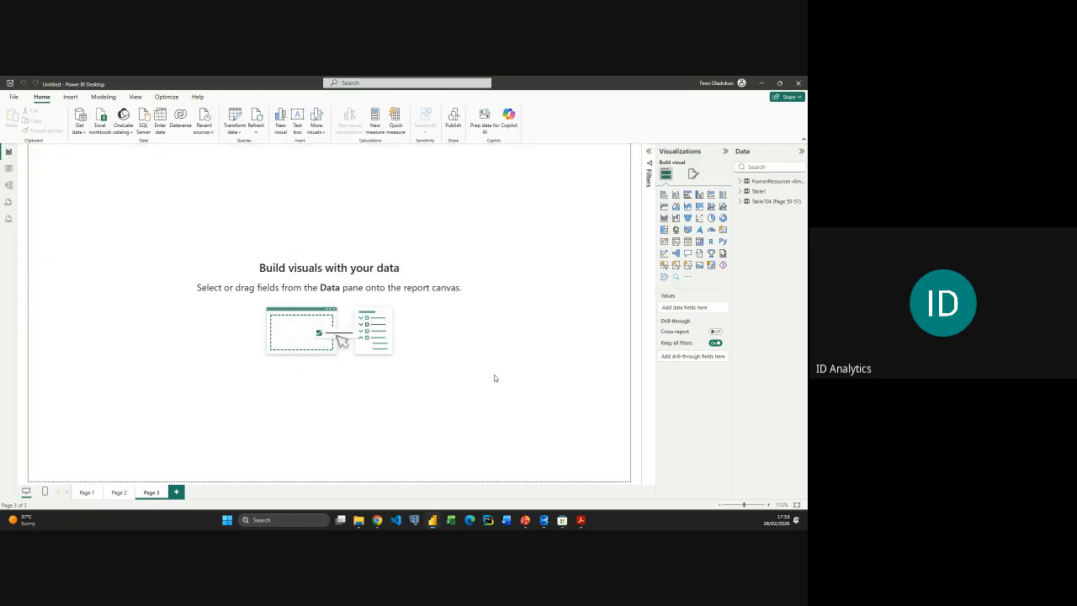
Show the rows of HumanResources vEmployee in the table view, and return to the report view
click(9, 171)
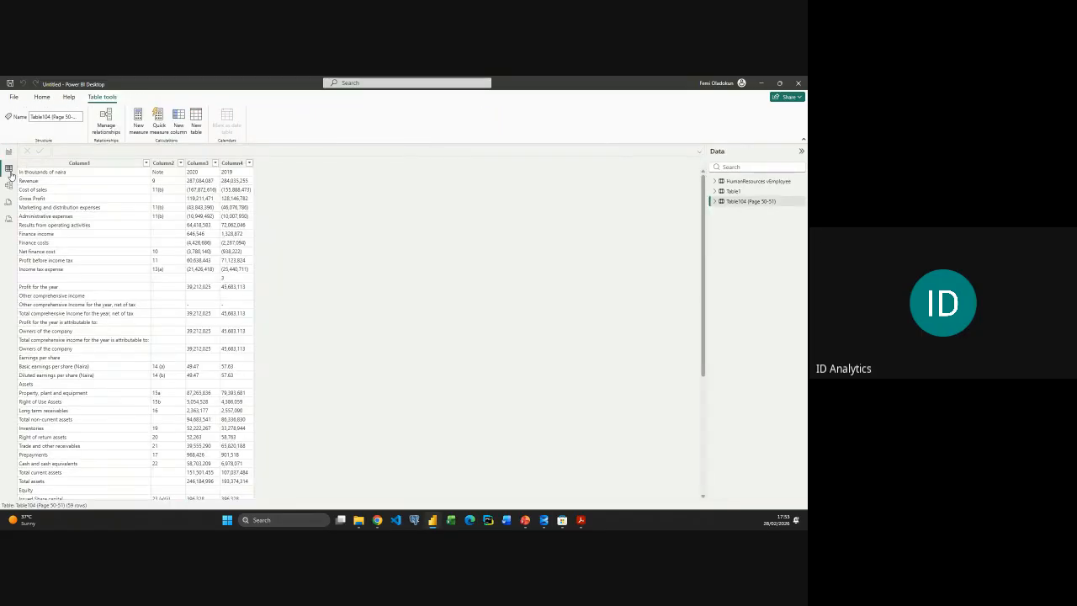
click(735, 182)
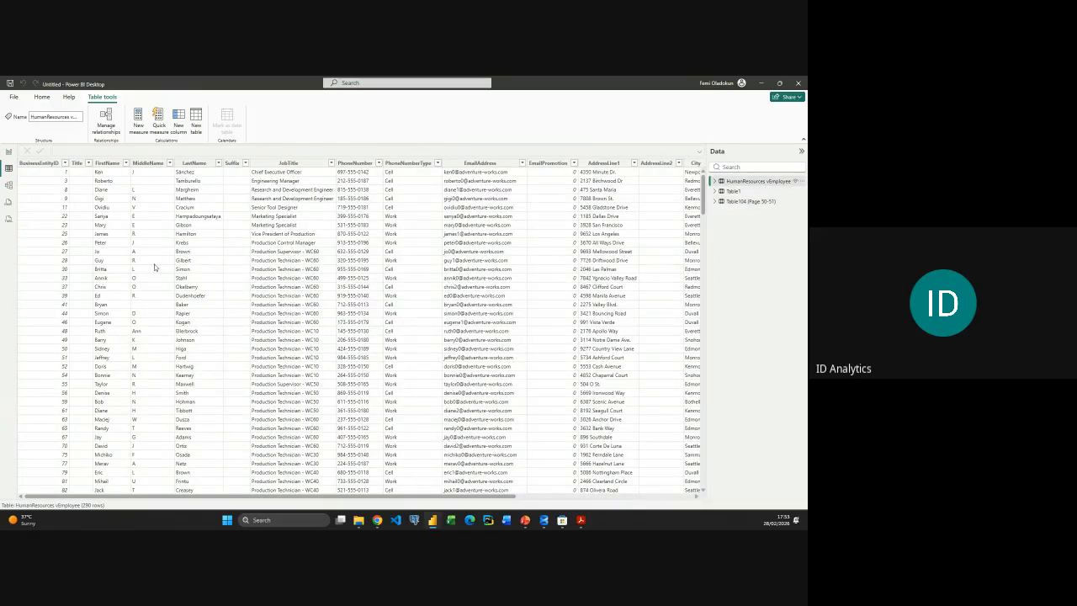
click(10, 152)
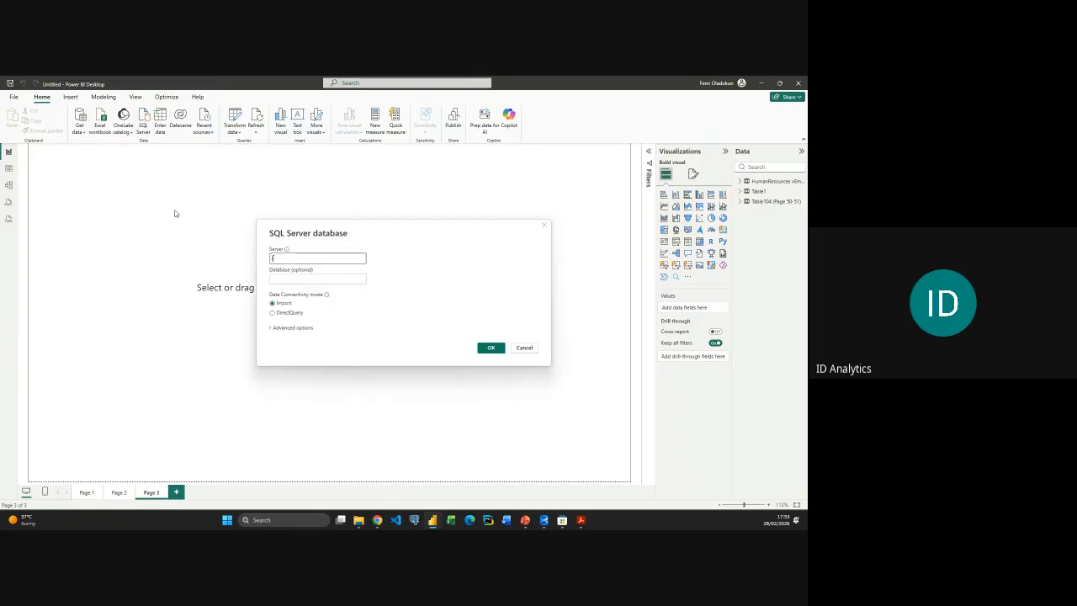
Connect to the AdventureWorks2019 database on the localhost SQL Server in DirectQuery mode
text(localhost)
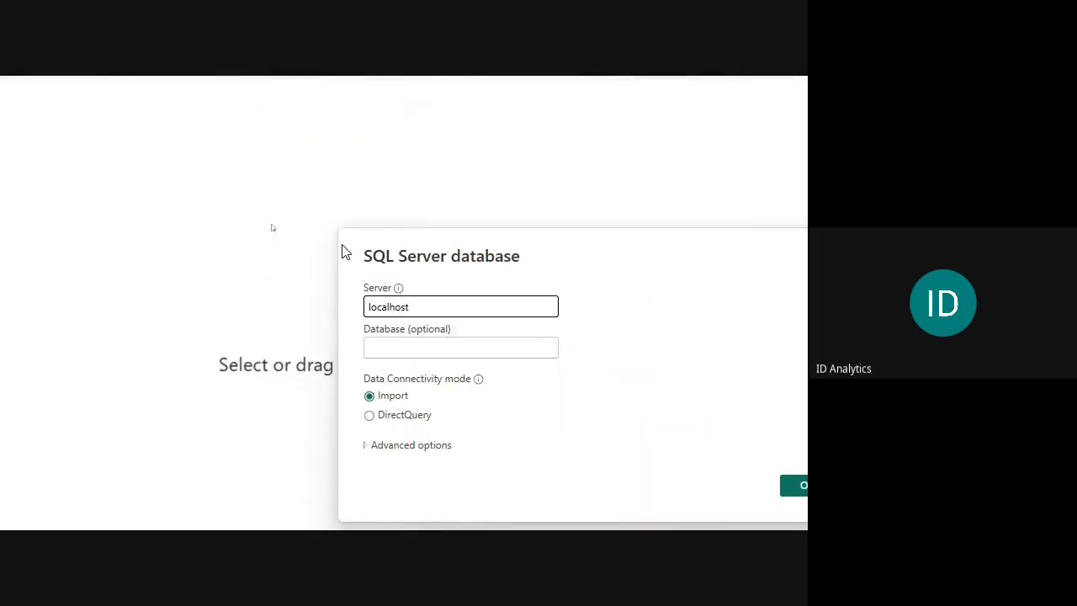
drag(423, 233, 211, 148)
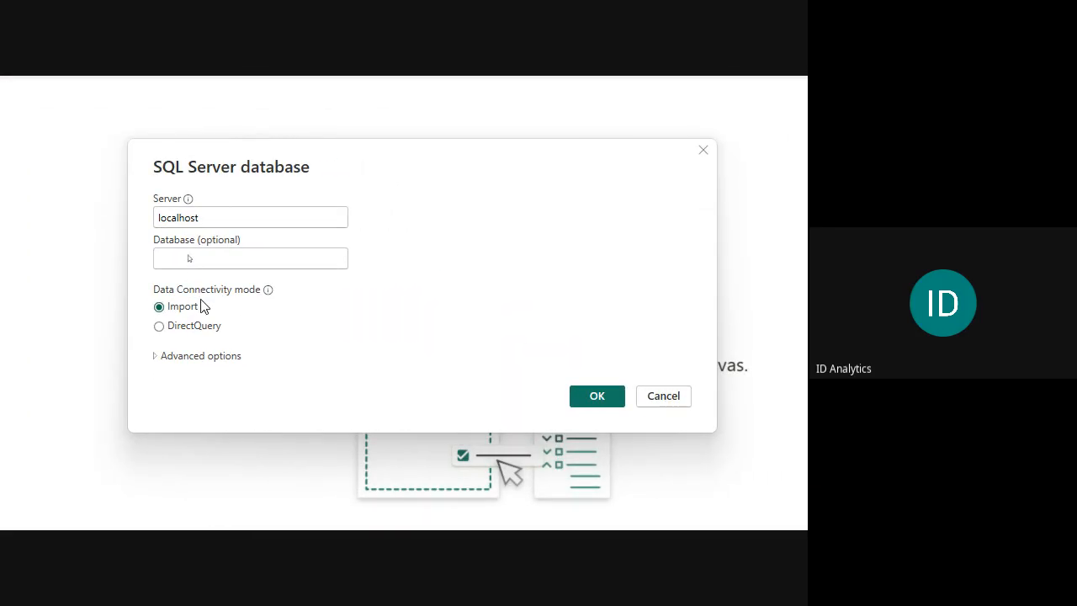
click(187, 329)
click(303, 264)
text(Ad)
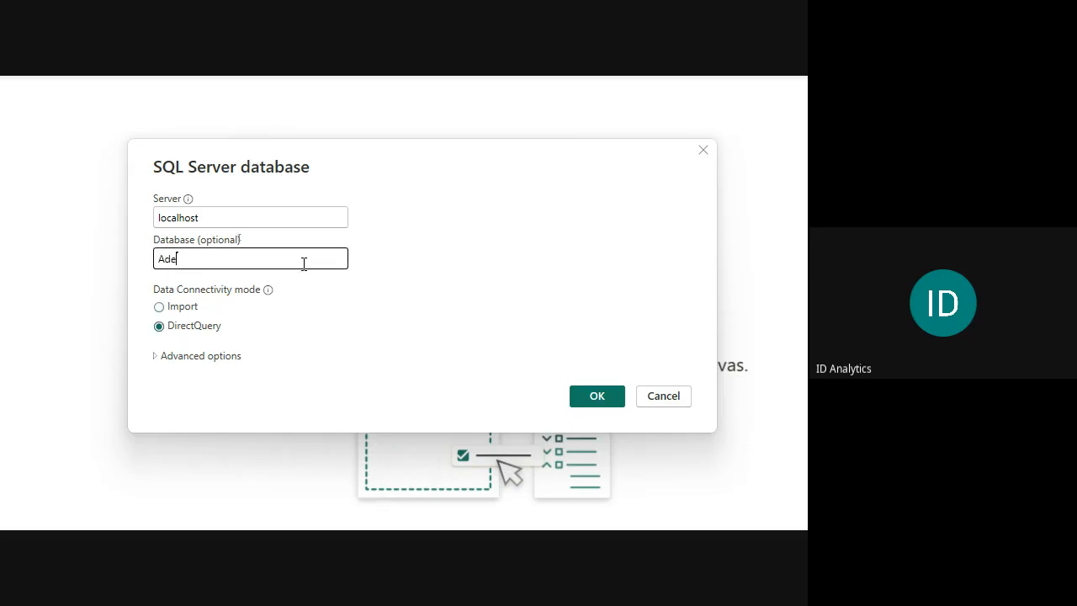
text(ventureWorks2019)
click(590, 400)
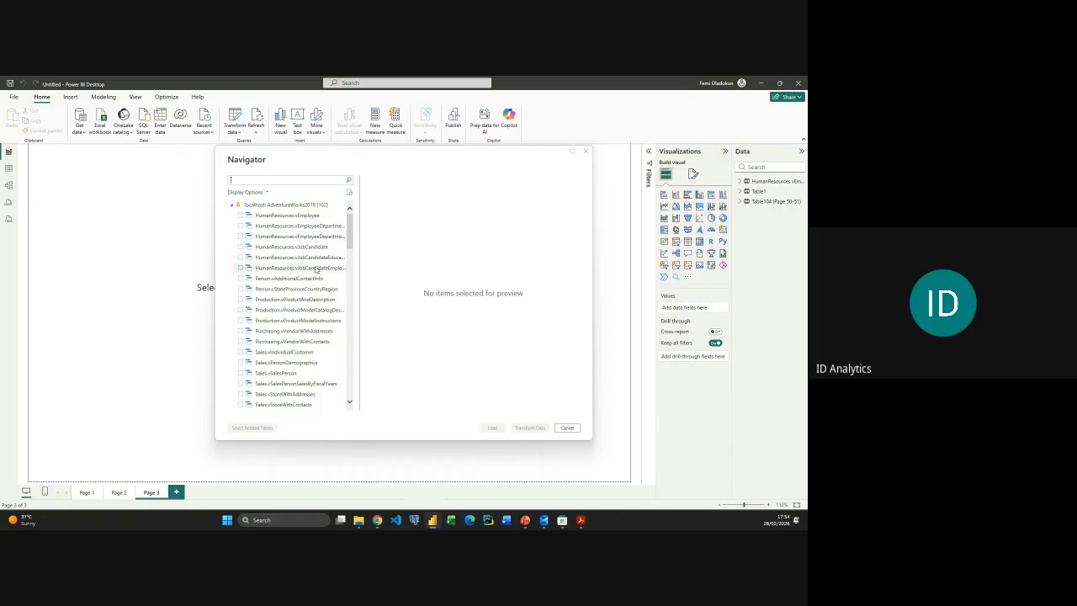
Load HumanResources.vJobCandidate into the report, and accept the potential security risk of combining data sources
click(241, 246)
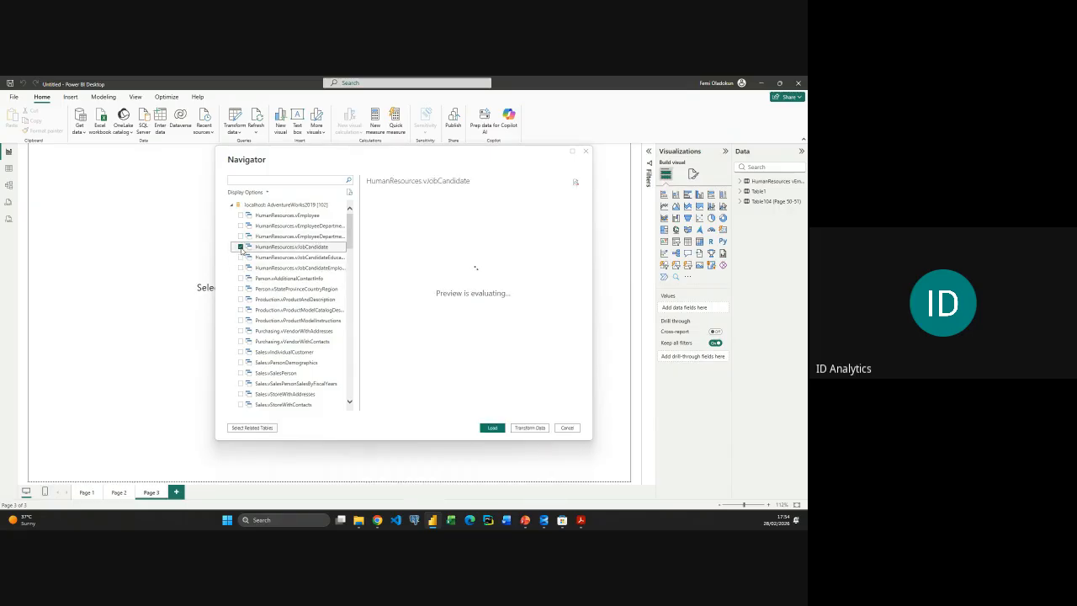
click(492, 427)
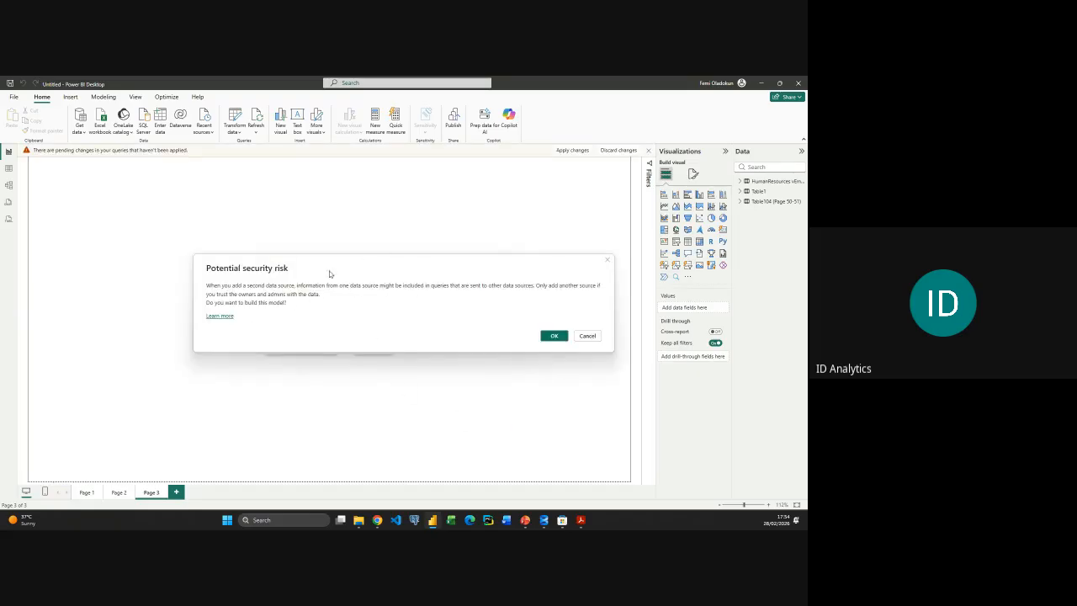
click(554, 338)
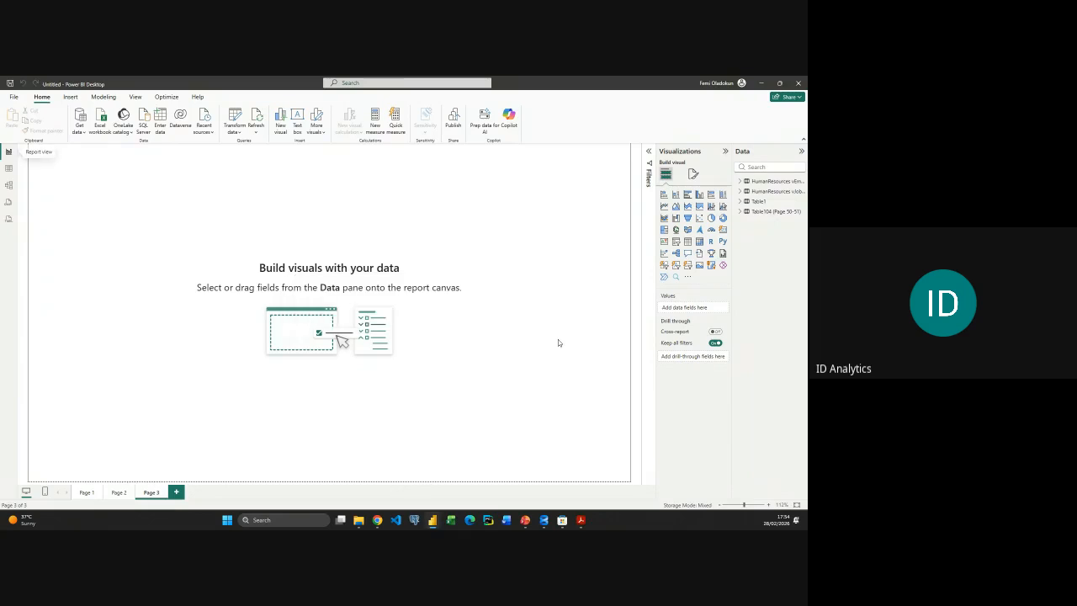
Check HumanResources vJobCandidate in the table view, and return to the report view
click(9, 168)
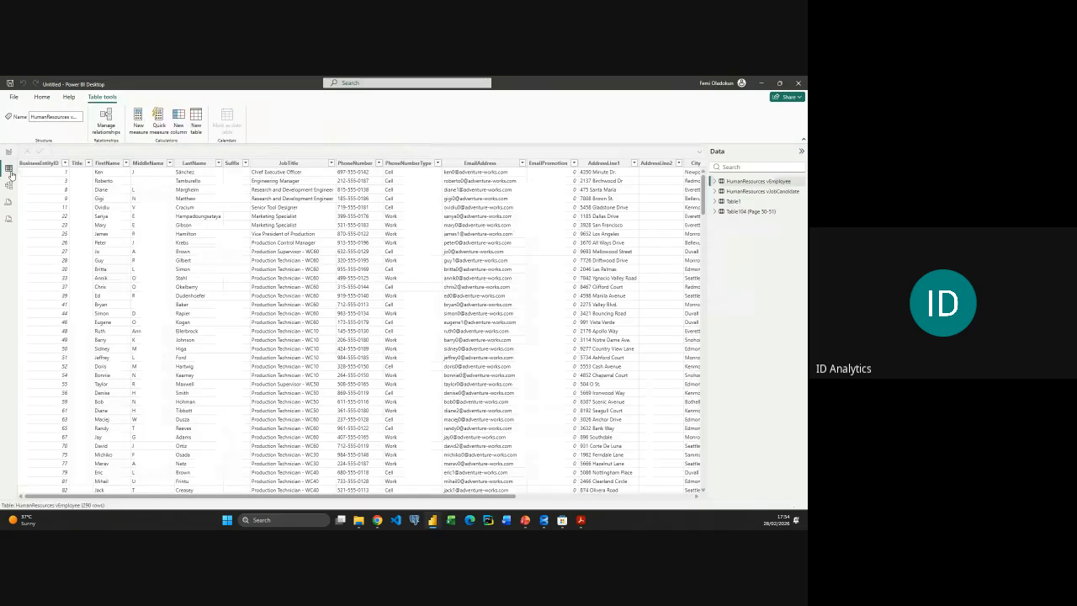
click(771, 192)
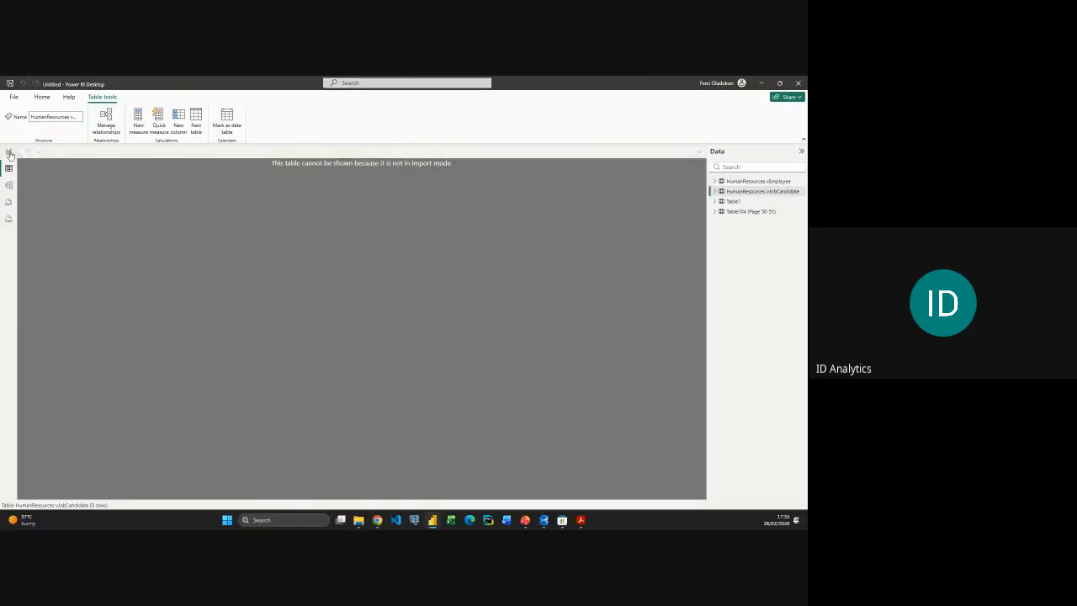
click(9, 153)
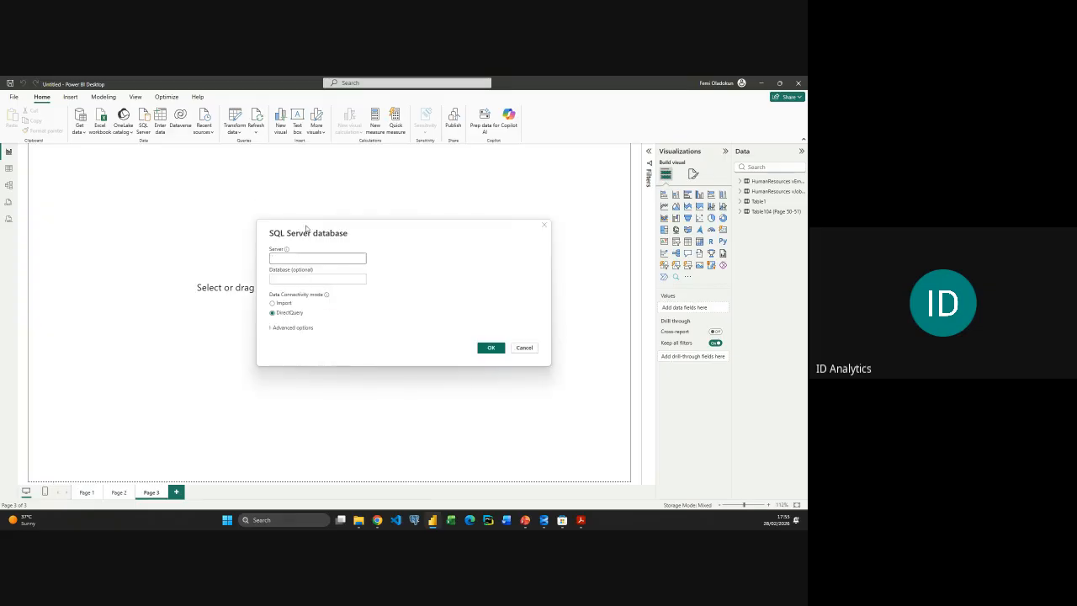
Review the connectivity modes for a SQL Server database and the list of common data sources, without connecting to anything
drag(306, 233, 189, 175)
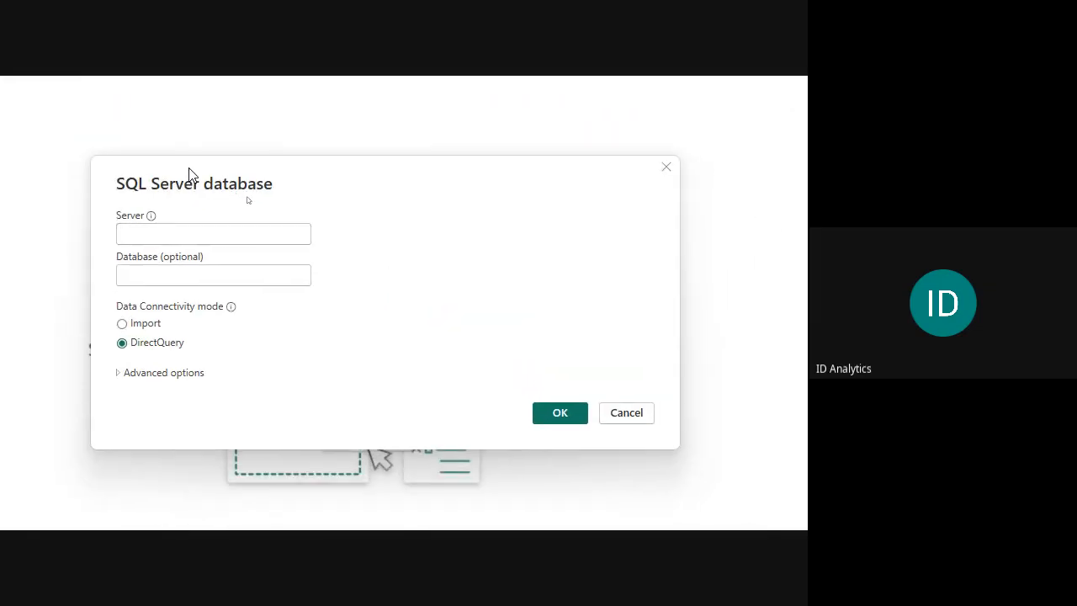
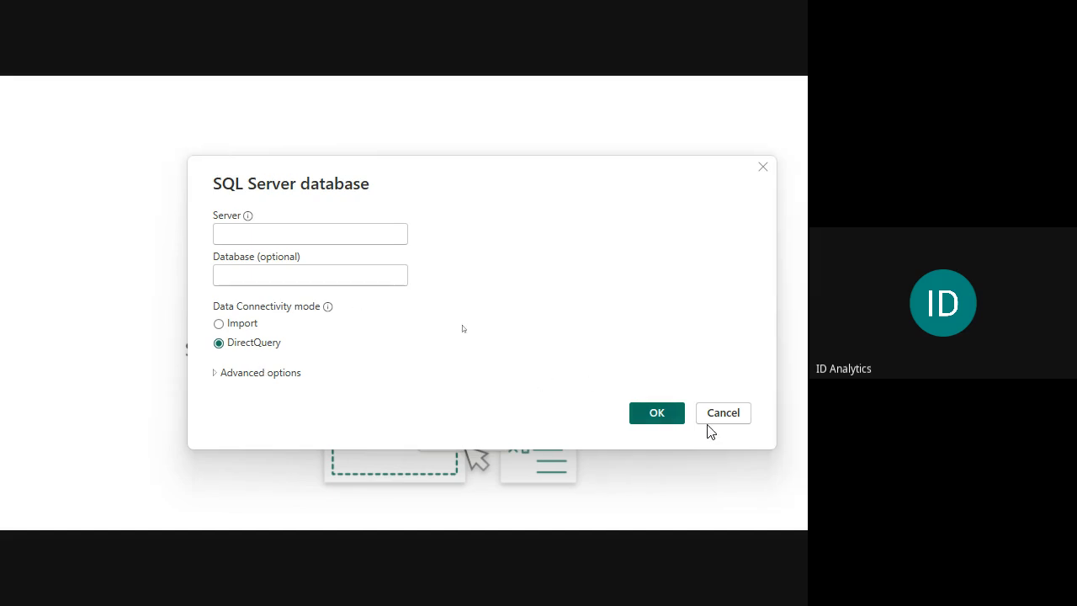
click(690, 411)
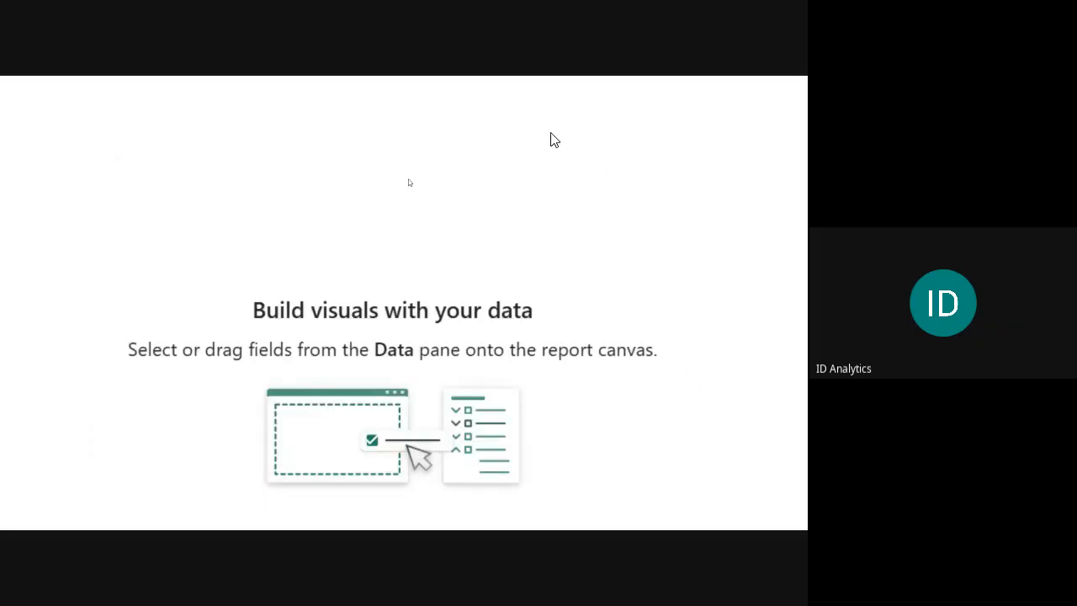
key(ctrl+4)
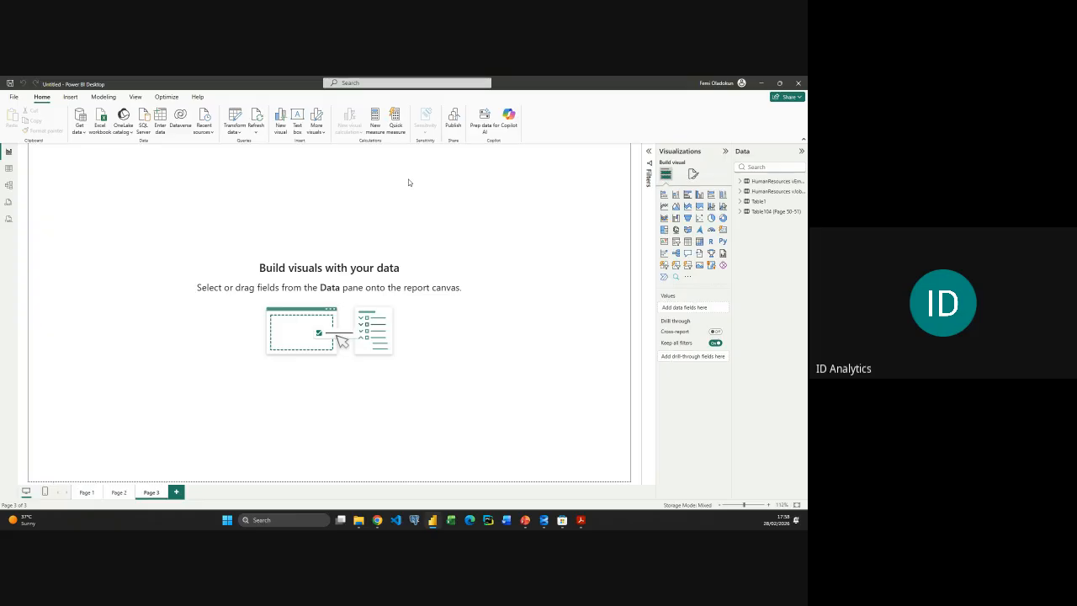
click(74, 131)
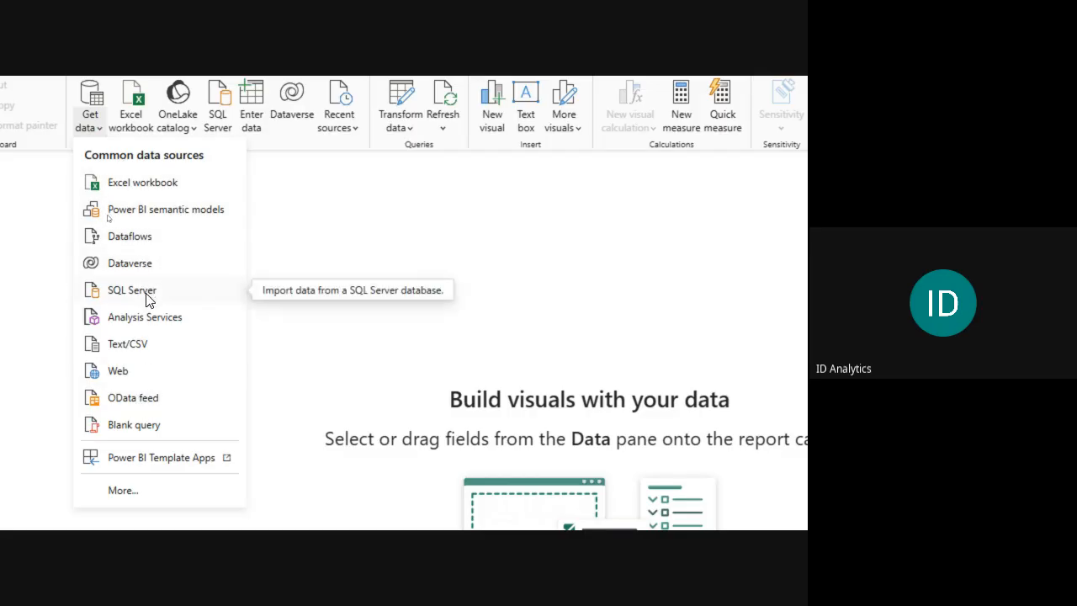
click(308, 247)
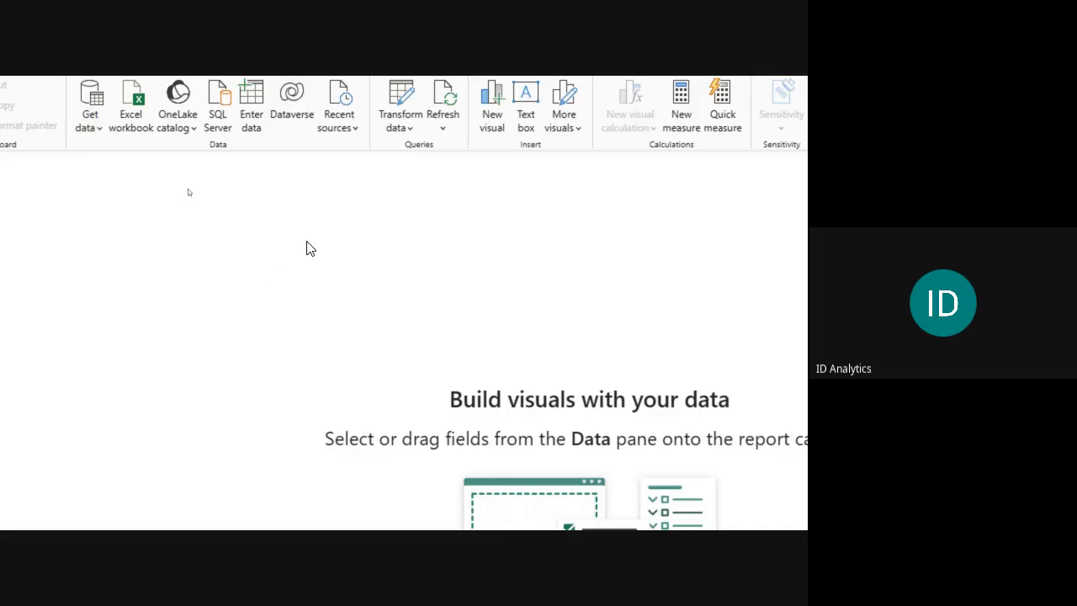